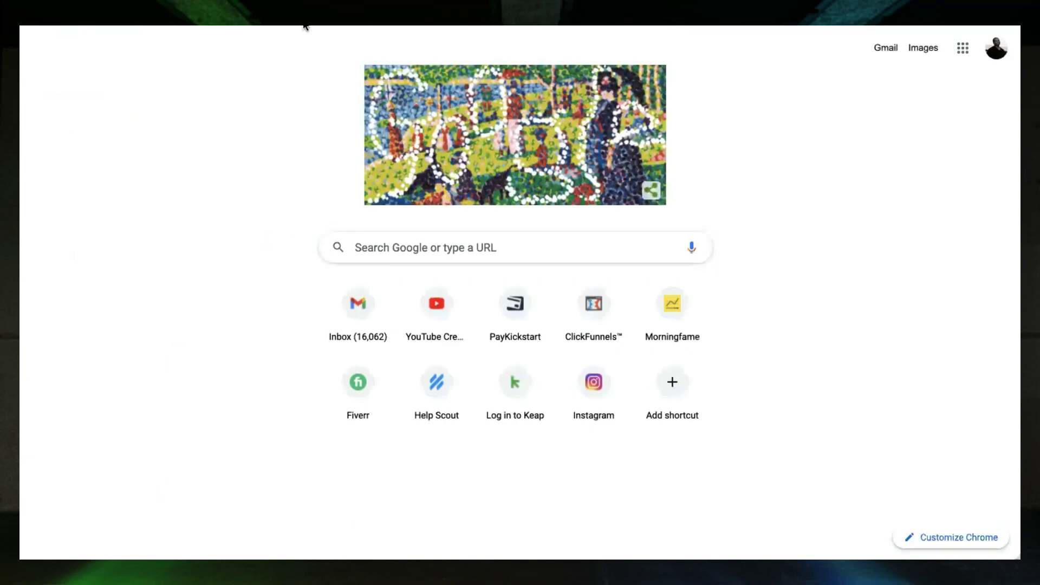
Go to netronline.com and open its Public Records Online directory.
{"action": "type", "text": "net"}
{"action": "key", "text": "Escape"}
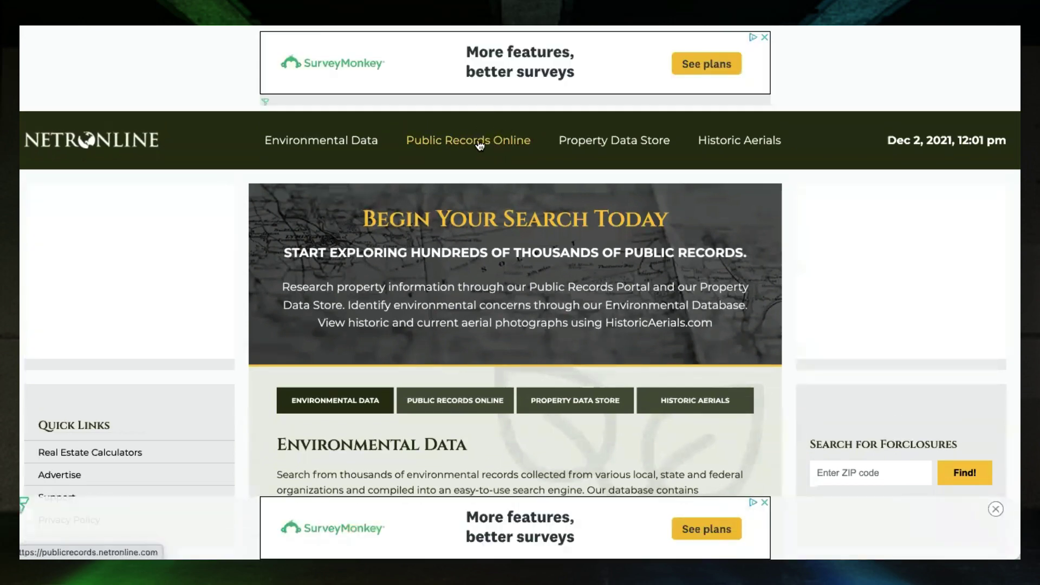
{"action": "left_click", "coordinate": [480, 142]}
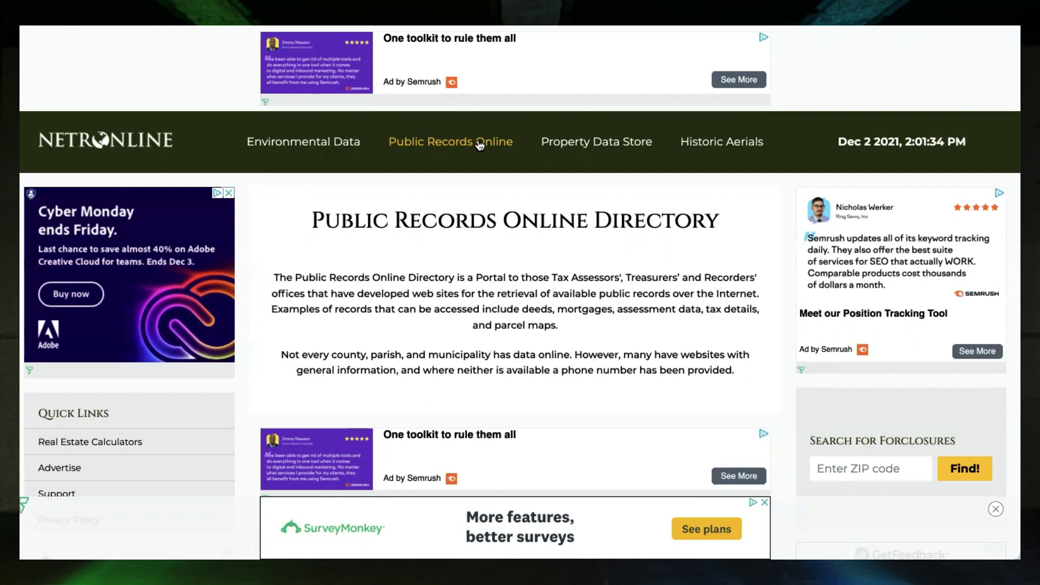
{"action": "left_click", "coordinate": [479, 143]}
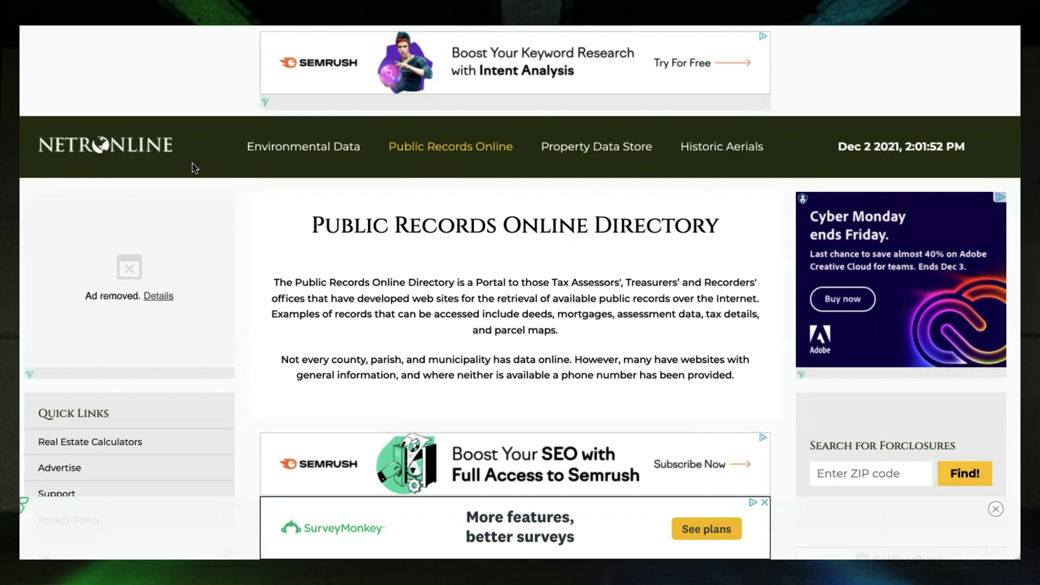
{"action": "left_click", "coordinate": [457, 150]}
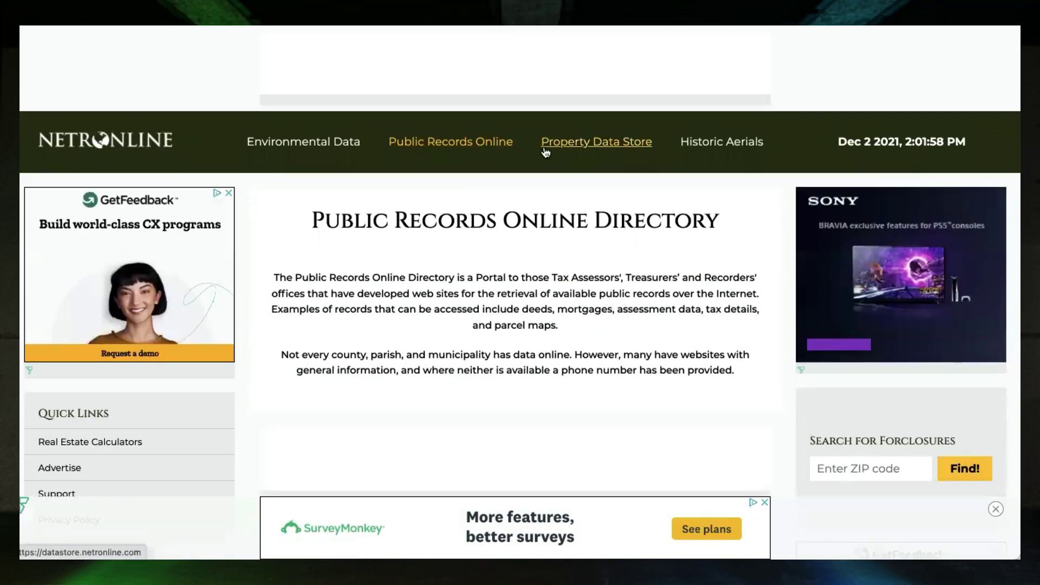
Open NETR's Pennsylvania county listings, dismiss the ad below them, and open a new tab.
{"action": "scroll", "coordinate": [475, 403], "scroll_direction": "down", "scroll_amount": 2}
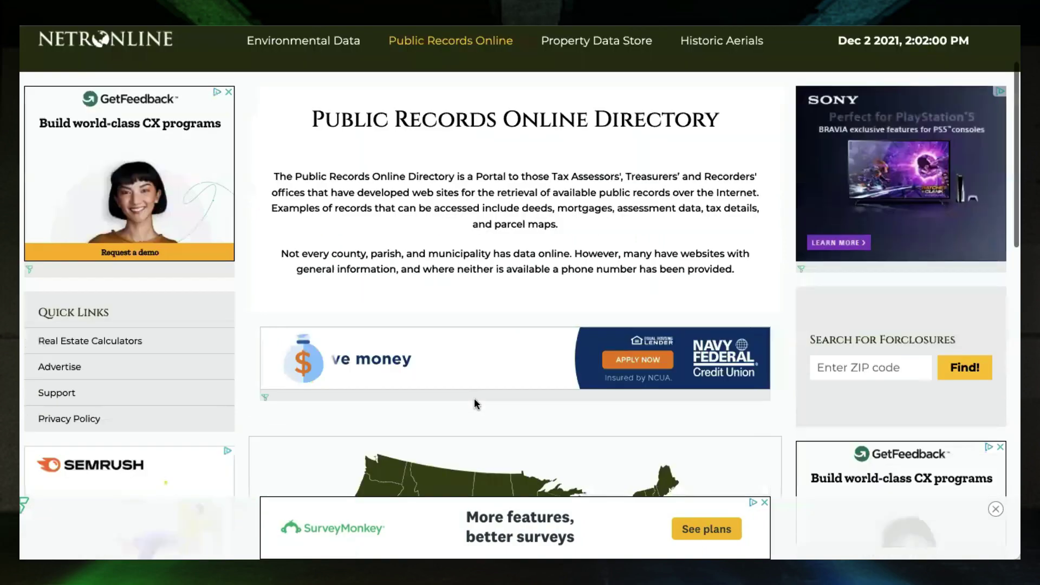
{"action": "scroll", "coordinate": [475, 404], "scroll_direction": "down", "scroll_amount": 4}
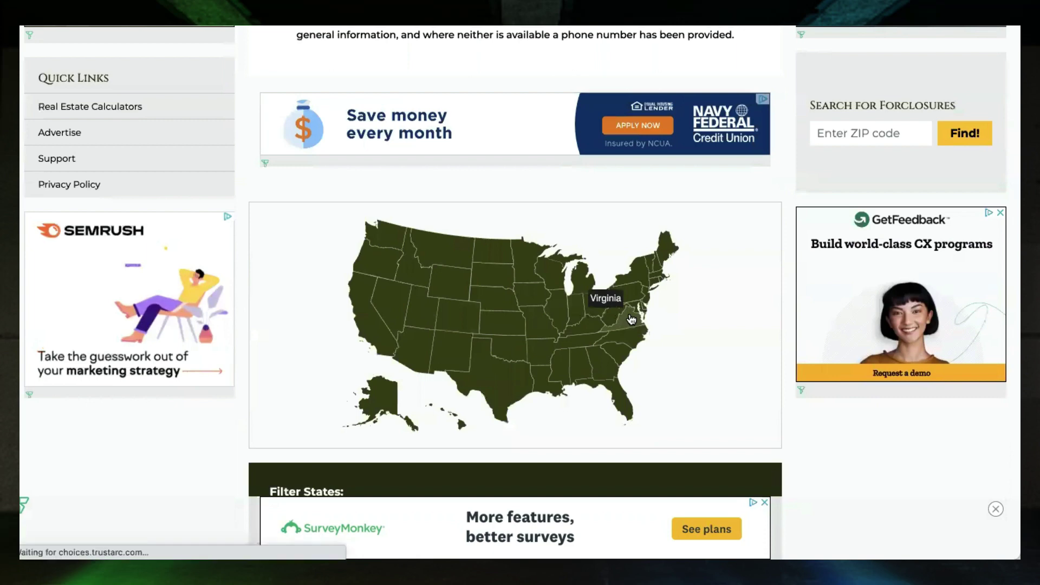
{"action": "left_click", "coordinate": [633, 298]}
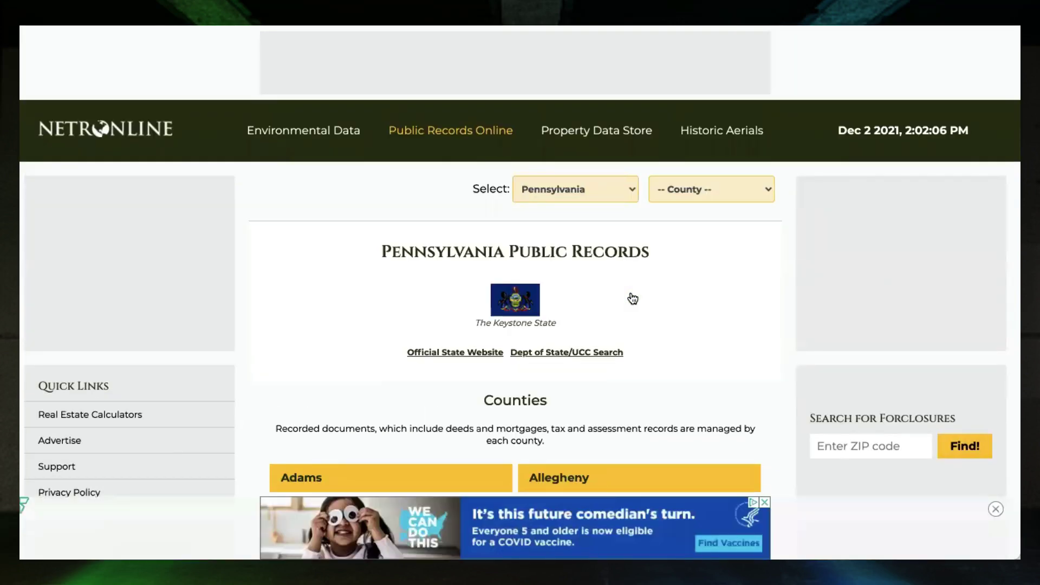
{"action": "scroll", "coordinate": [633, 298], "scroll_direction": "down", "scroll_amount": 5}
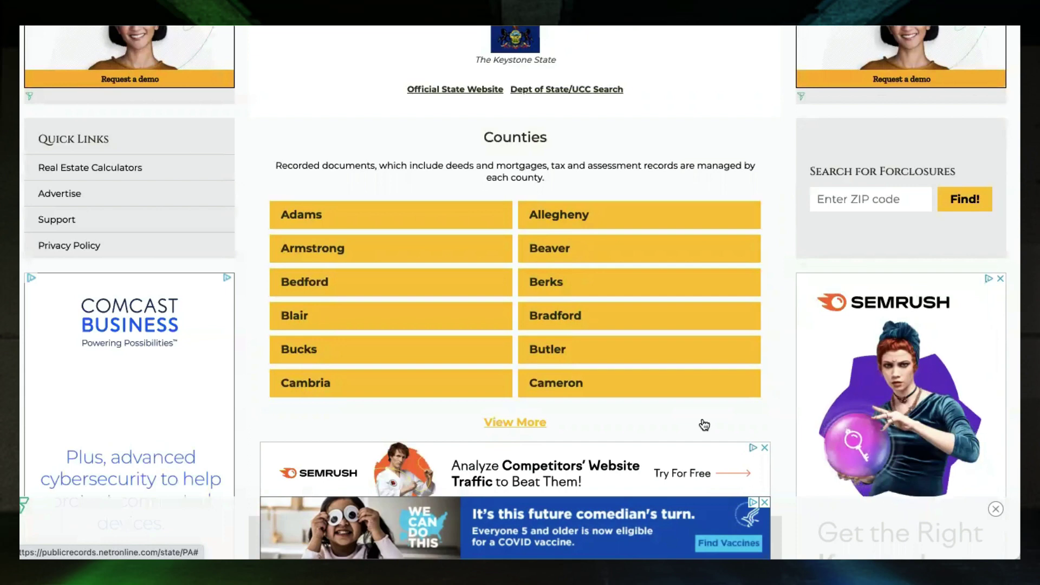
{"action": "left_click", "coordinate": [764, 448]}
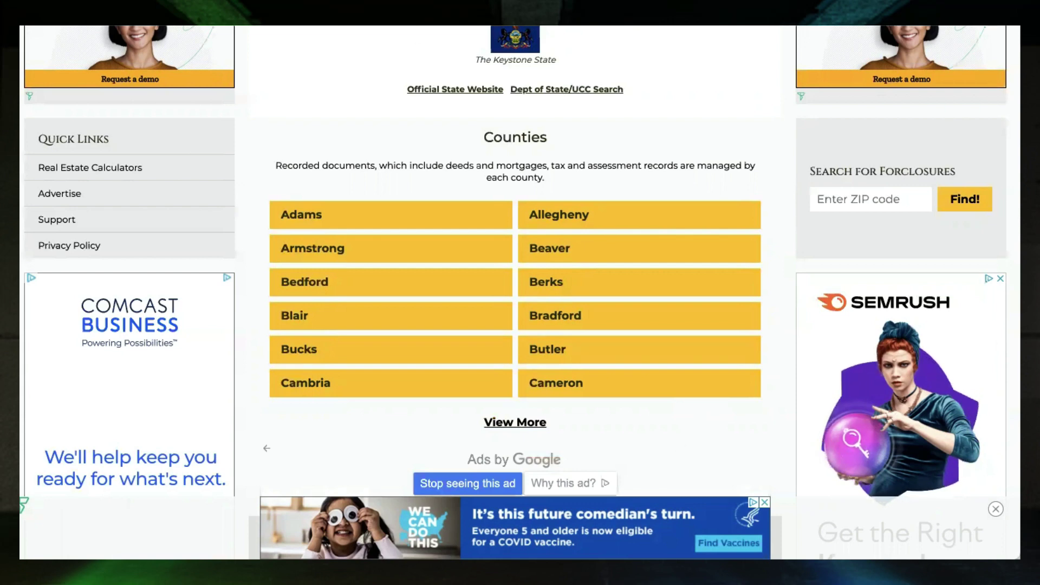
{"action": "key", "text": "ctrl+t"}
Google which county Harrisburg PA is in and highlight Dauphin County in the answer.
{"action": "type", "text": "h"}
{"action": "key", "text": "BackSpace"}
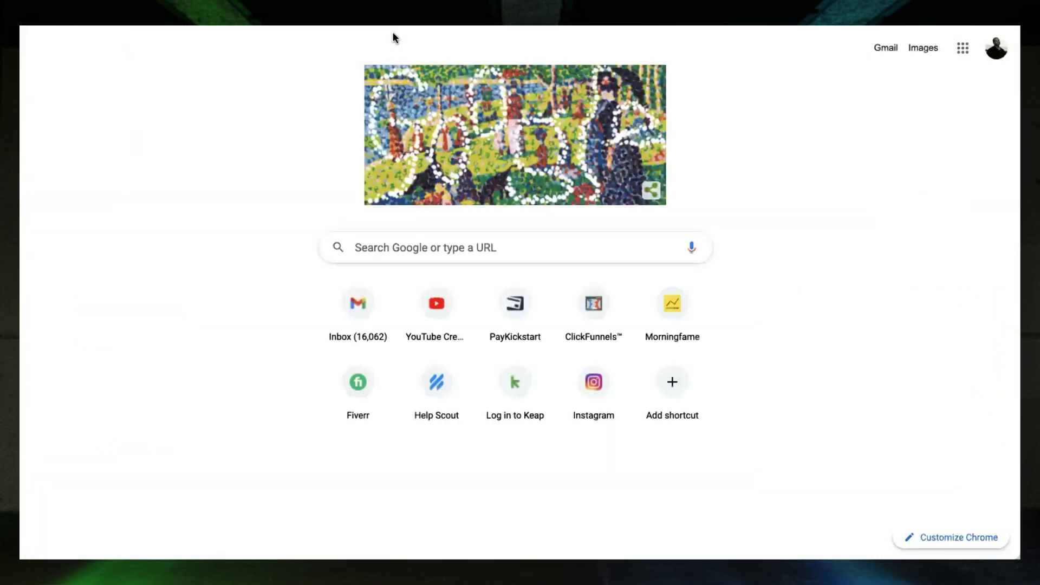
{"action": "type", "text": "what county is"}
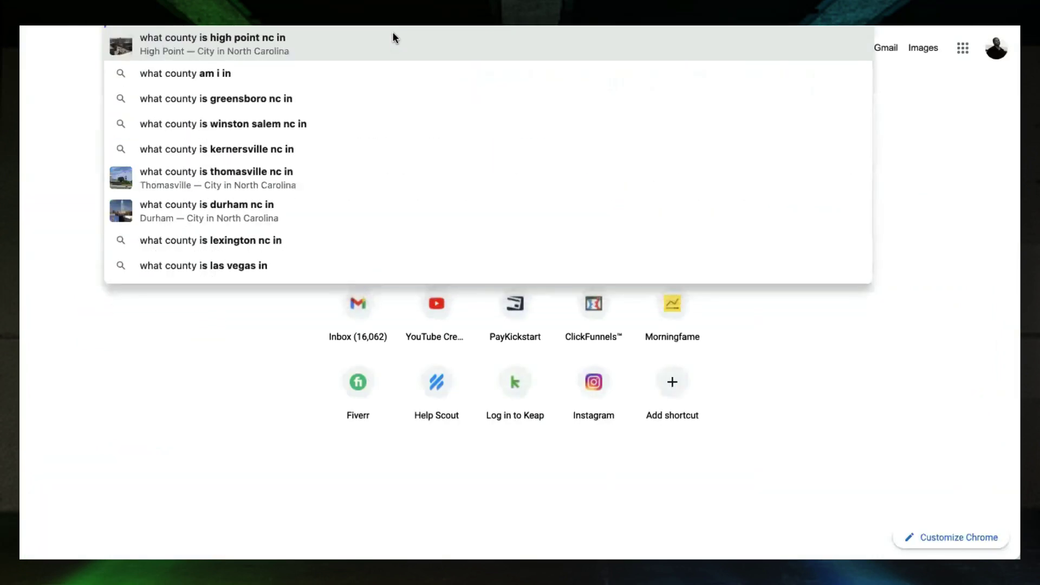
{"action": "type", "text": "harris"}
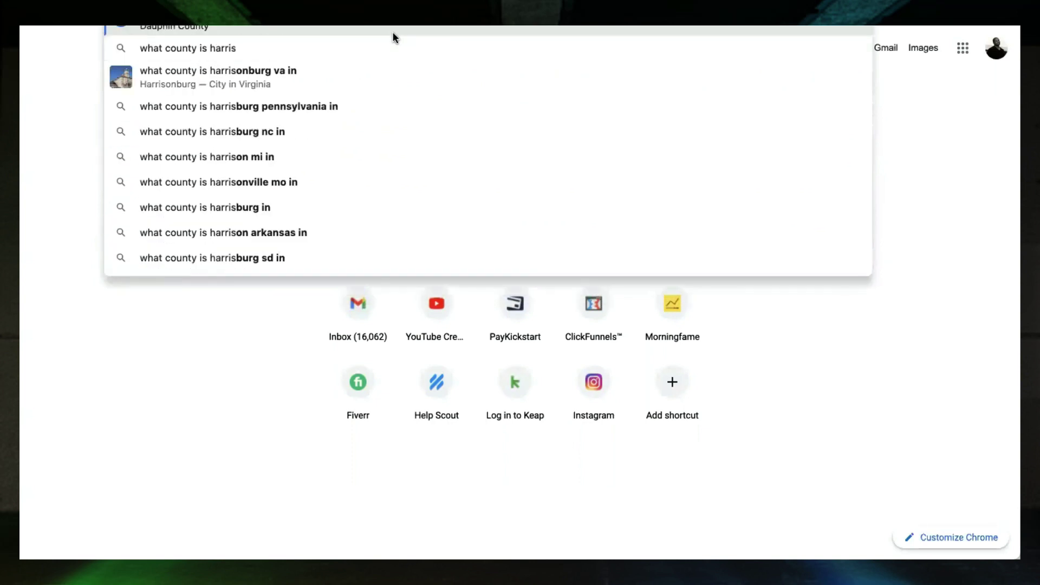
{"action": "key", "text": "Escape"}
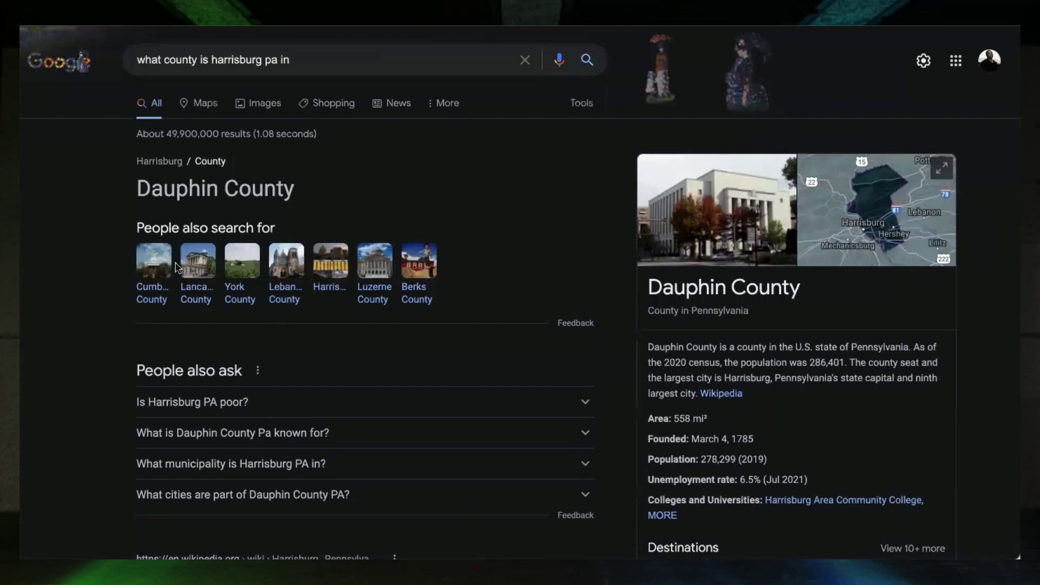
{"action": "scroll", "coordinate": [198, 394], "scroll_direction": "down", "scroll_amount": 4}
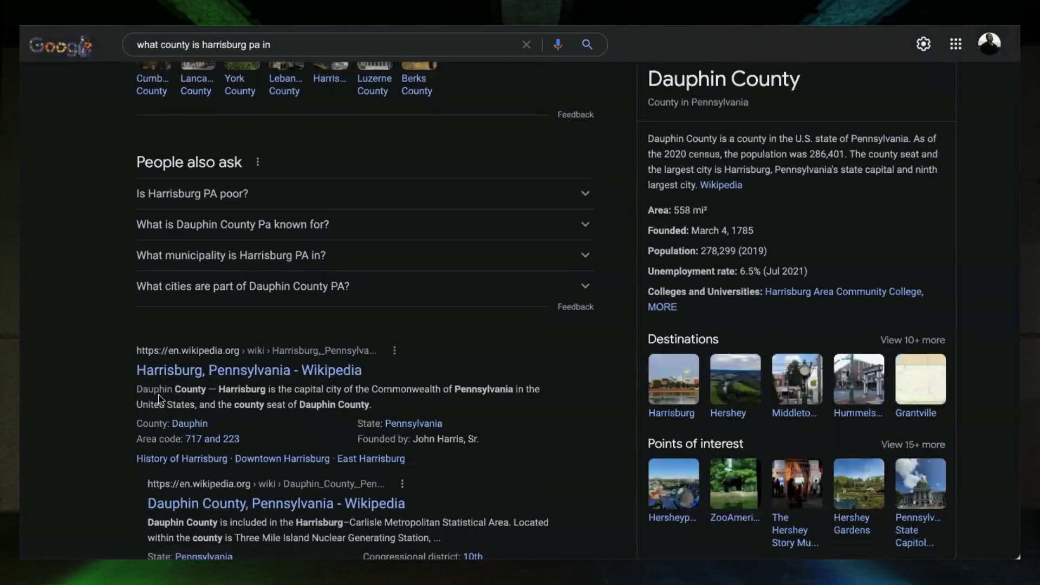
{"action": "left_click_drag", "start_coordinate": [138, 391], "coordinate": [200, 391]}
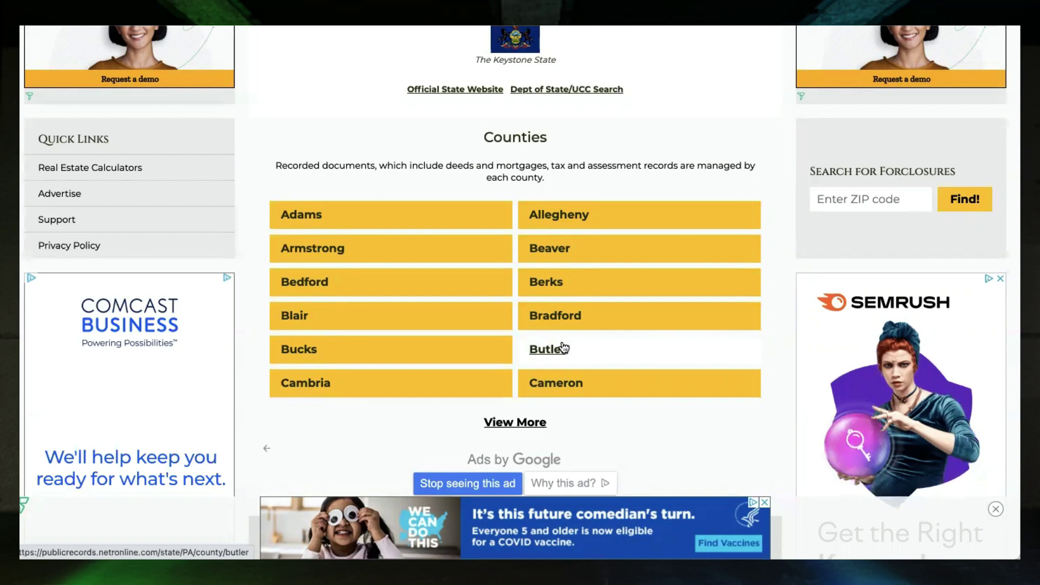
Open Dauphin County's records page from the full county list, then the Dauphin Assessor's online data.
{"action": "left_click", "coordinate": [507, 424]}
{"action": "scroll", "coordinate": [508, 426], "scroll_direction": "down", "scroll_amount": 3}
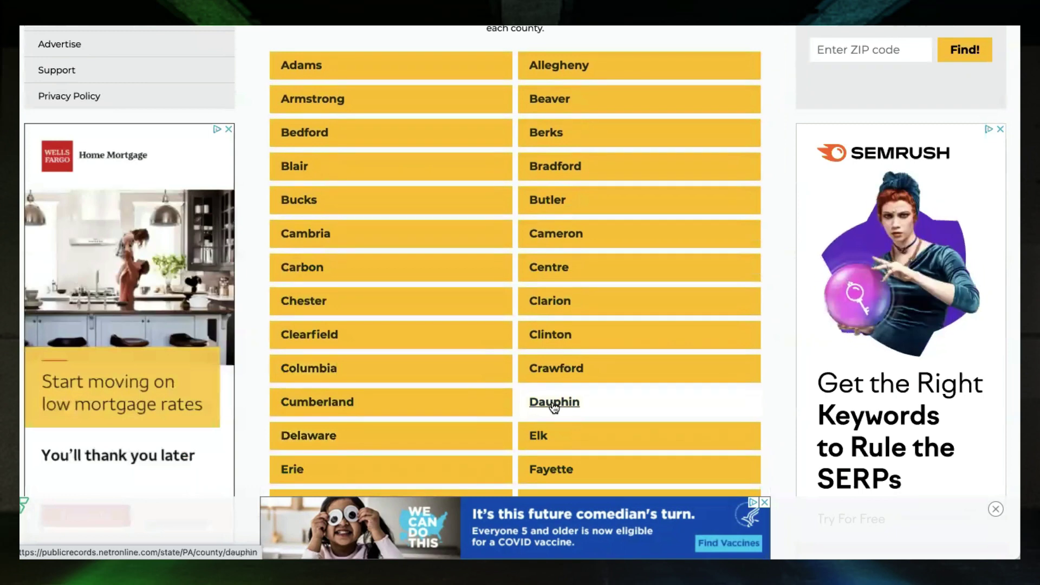
{"action": "left_click", "coordinate": [553, 404]}
{"action": "scroll", "coordinate": [553, 407], "scroll_direction": "down", "scroll_amount": 2}
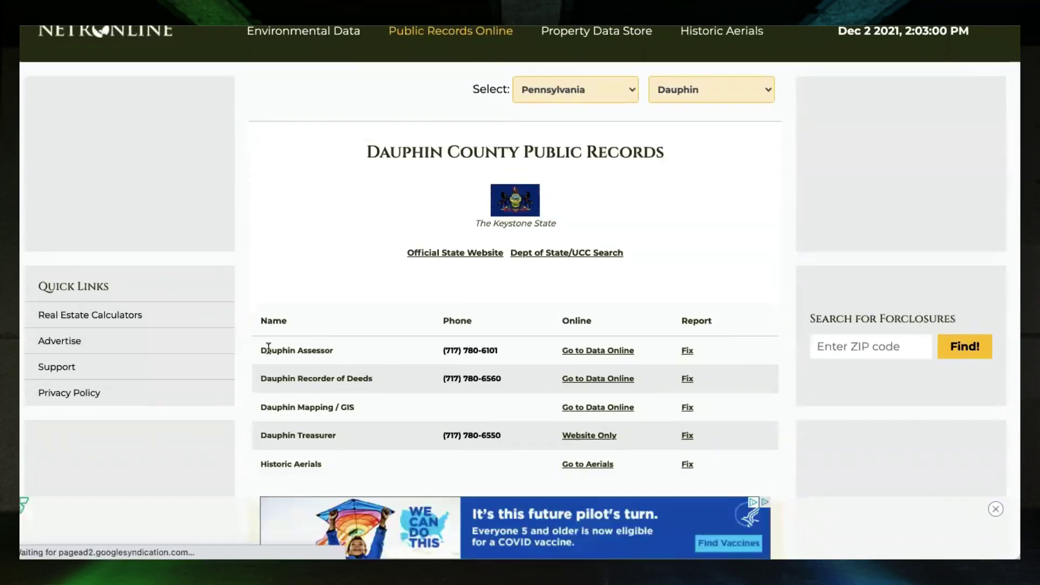
{"action": "double_click", "coordinate": [262, 349]}
{"action": "left_click_drag", "start_coordinate": [316, 345], "coordinate": [332, 346]}
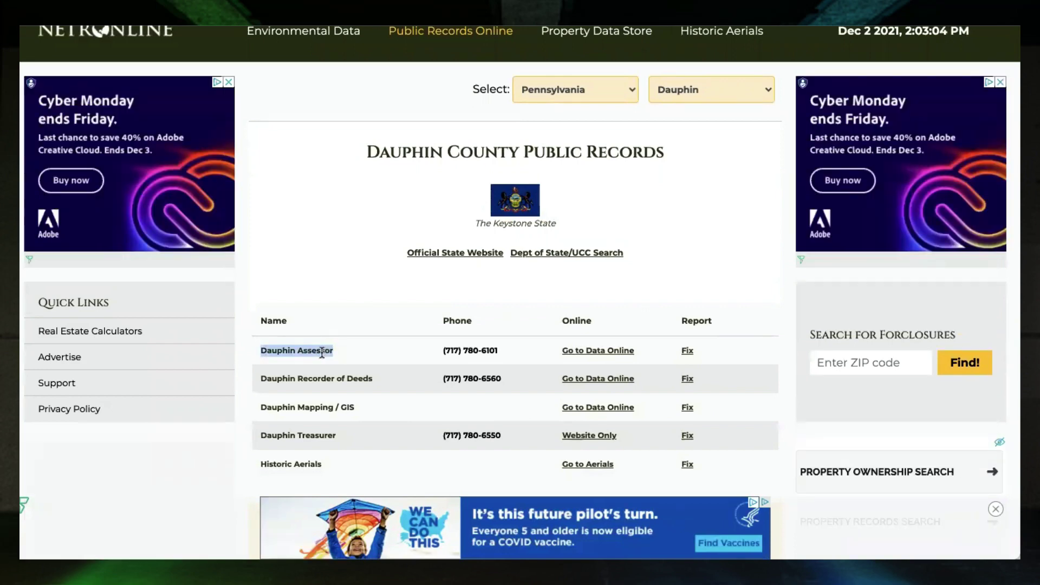
{"action": "left_click", "coordinate": [593, 352]}
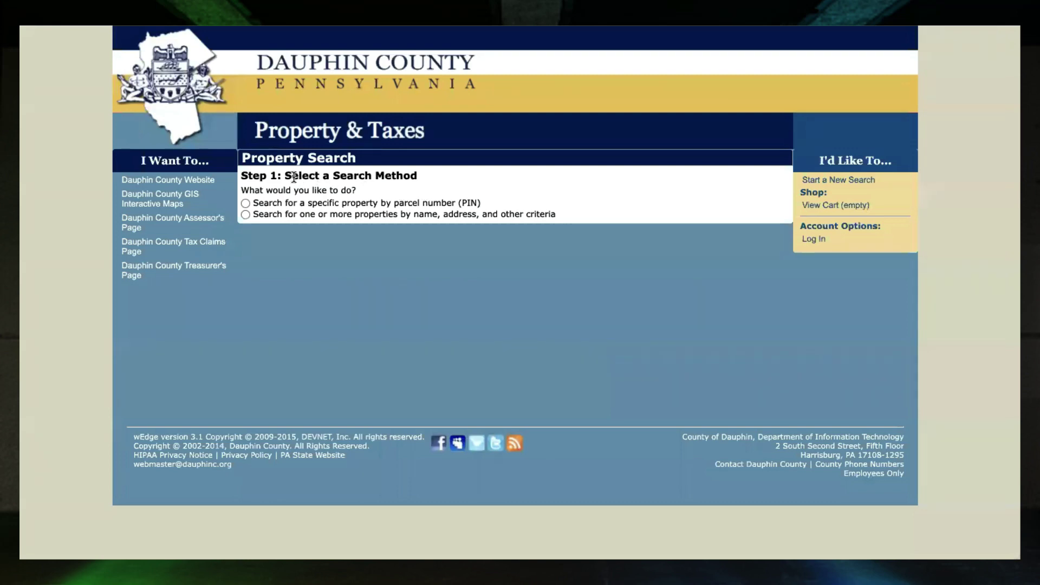
Highlight the Step 1 search-method heading on the Property & Taxes page.
{"action": "left_click_drag", "start_coordinate": [291, 175], "coordinate": [415, 177]}
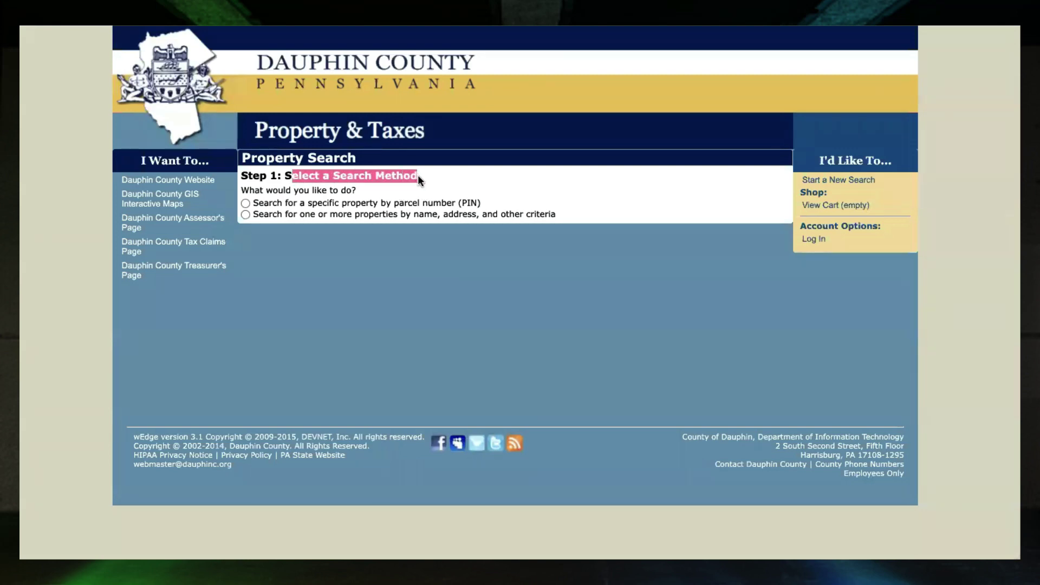
{"action": "left_click", "coordinate": [418, 179]}
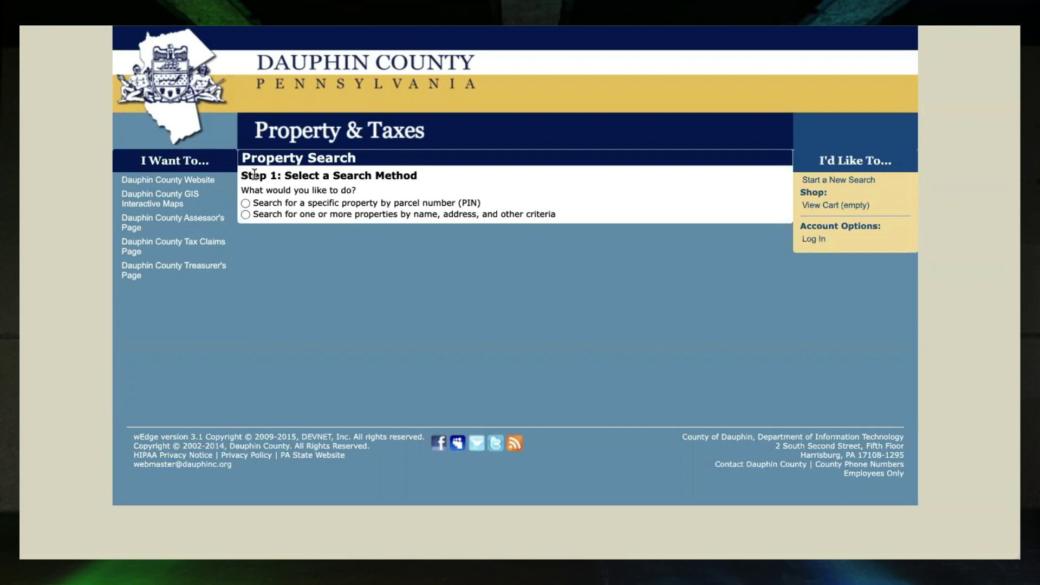
{"action": "left_click_drag", "start_coordinate": [242, 175], "coordinate": [417, 176]}
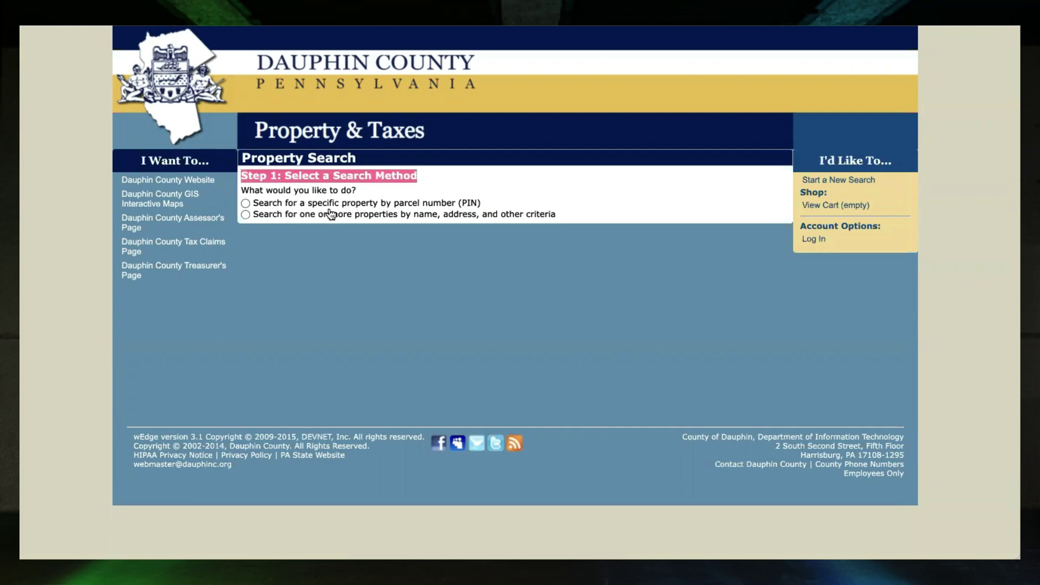
{"action": "left_click", "coordinate": [355, 192]}
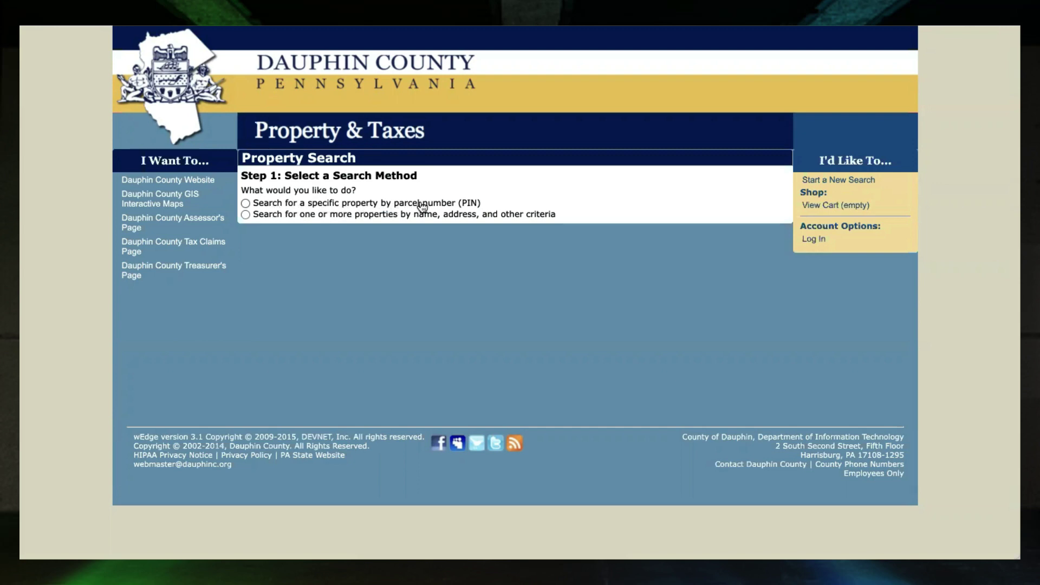
Choose the name/address search and enter house number 2257 under Site Address Criteria.
{"action": "left_click", "coordinate": [245, 215]}
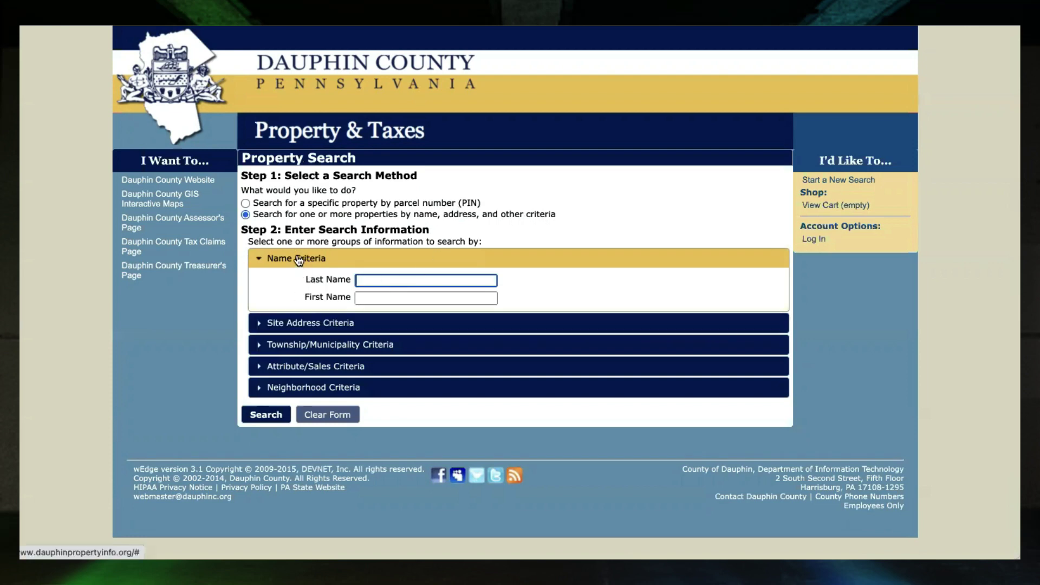
{"action": "left_click", "coordinate": [284, 322]}
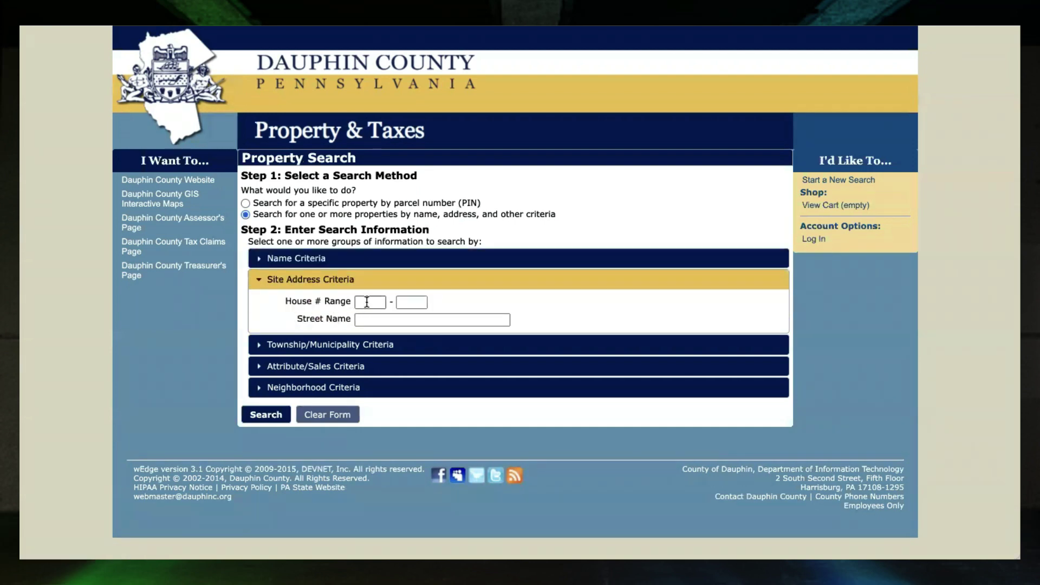
{"action": "left_click", "coordinate": [367, 302]}
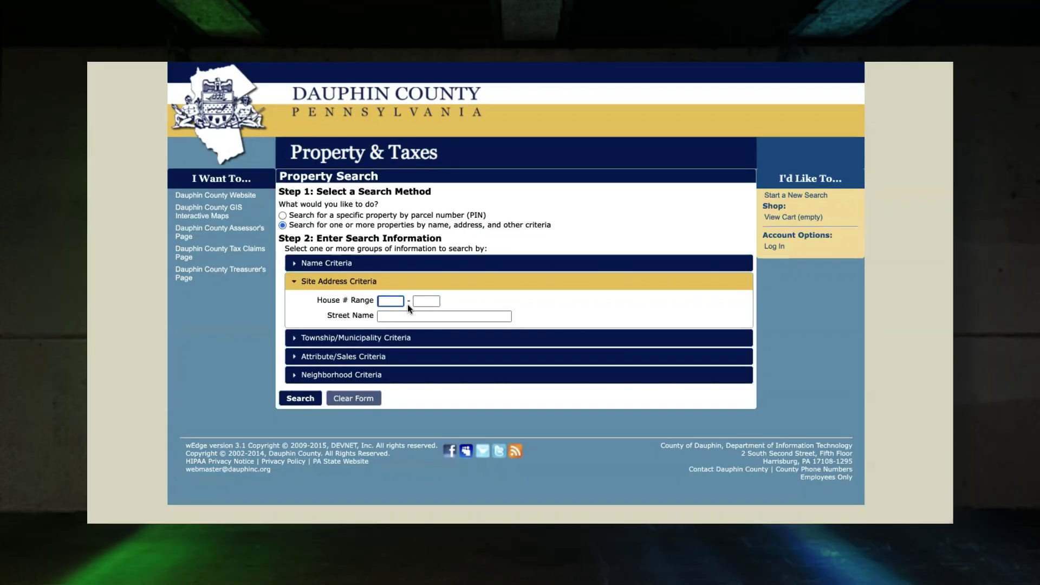
{"action": "key", "text": "Tab"}
{"action": "key", "text": "Tab"}
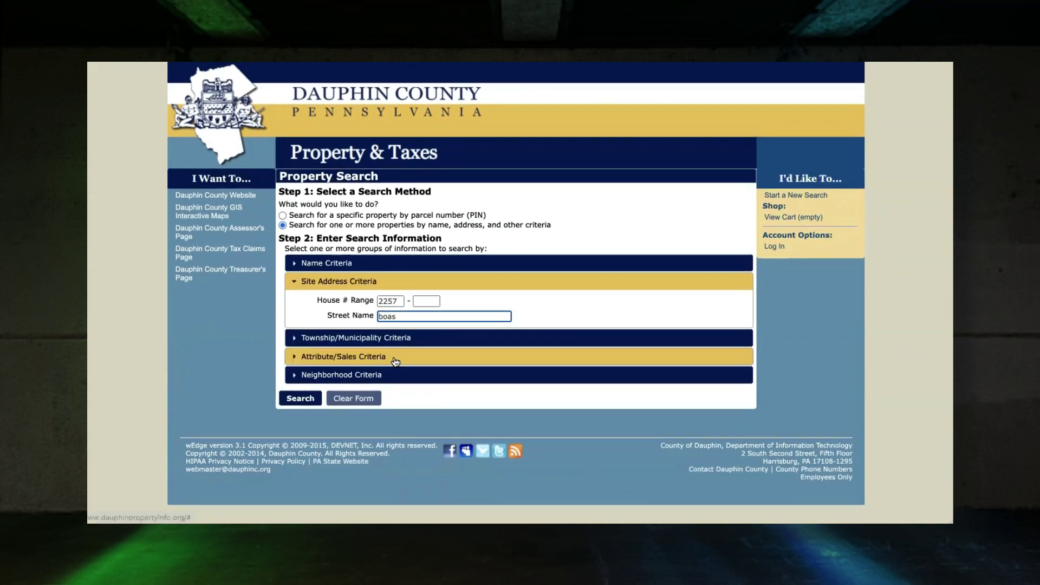
{"action": "left_click", "coordinate": [299, 399]}
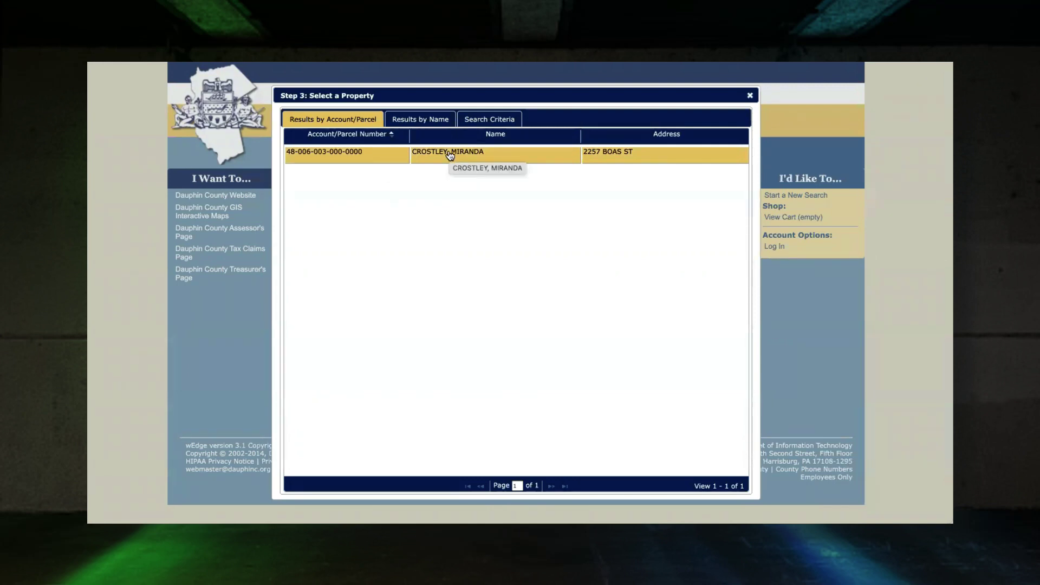
{"action": "left_click", "coordinate": [450, 154]}
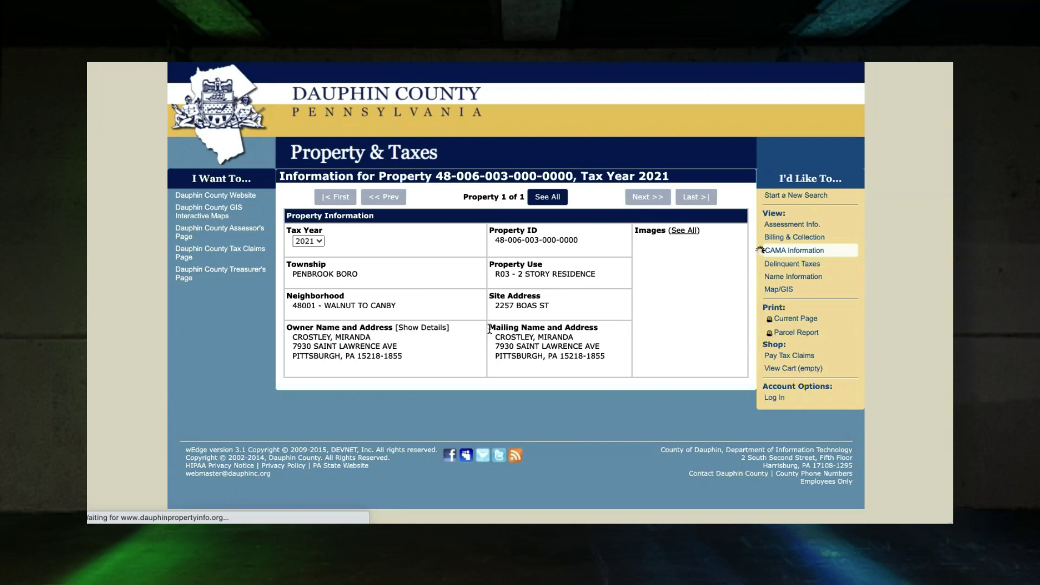
Highlight the site address, view the house photo, and highlight the Pittsburgh mailing city line.
{"action": "left_click_drag", "start_coordinate": [489, 295], "coordinate": [552, 304]}
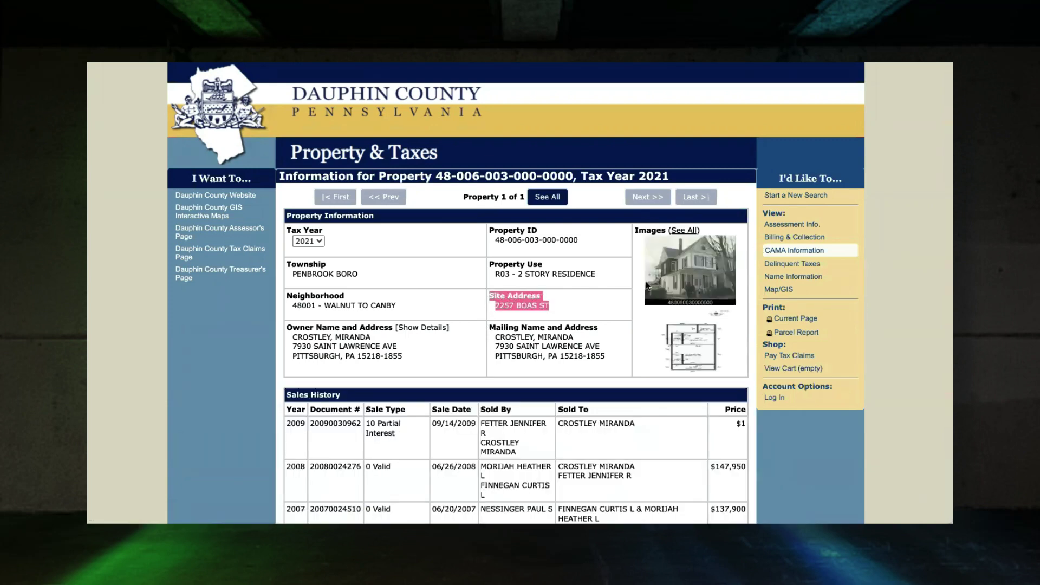
{"action": "left_click", "coordinate": [699, 270]}
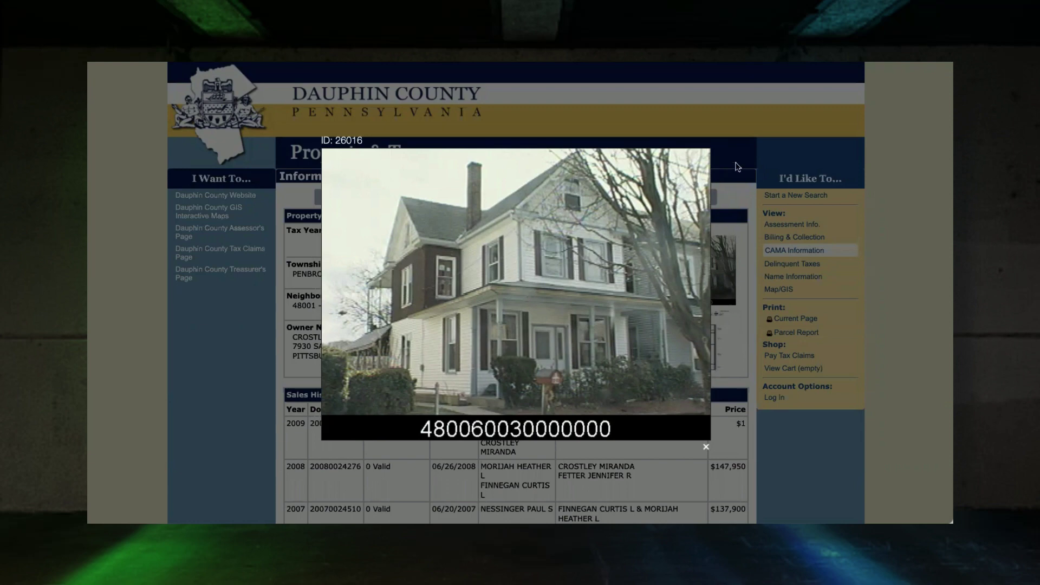
{"action": "left_click", "coordinate": [756, 120]}
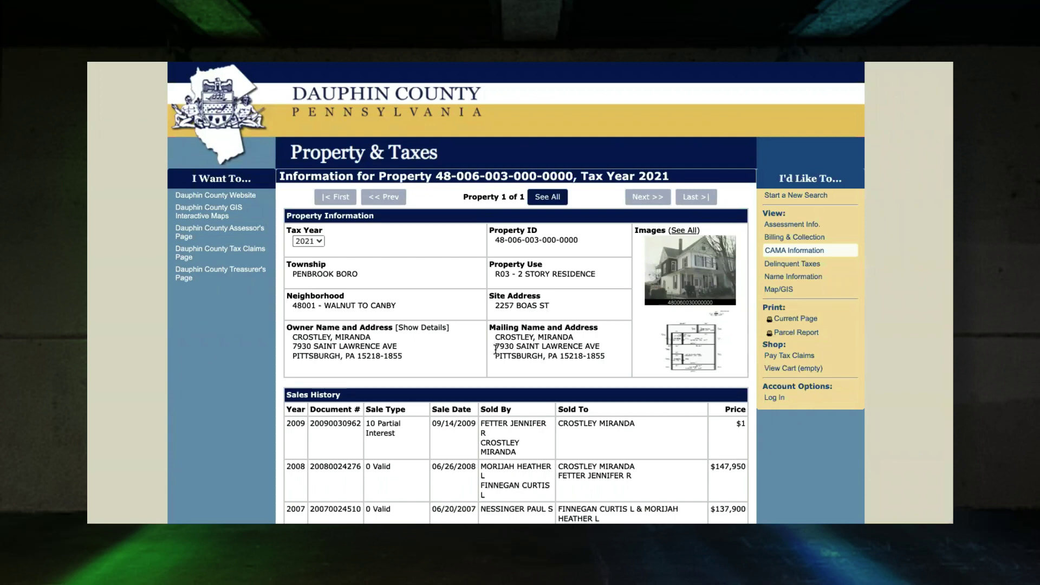
{"action": "left_click_drag", "start_coordinate": [503, 354], "coordinate": [607, 357]}
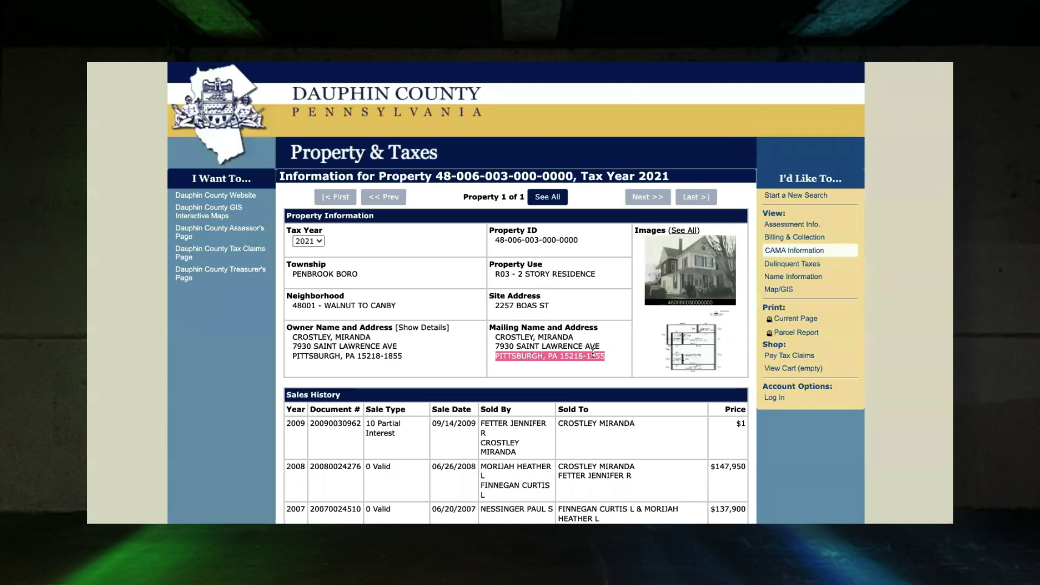
{"action": "key", "text": "ctrl+Tab"}
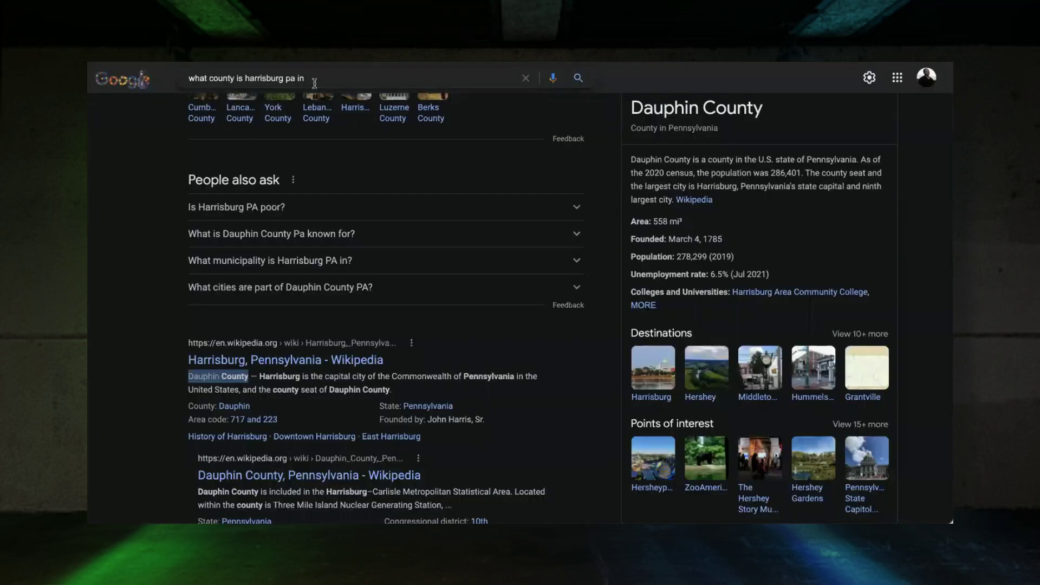
Search Google for the distance between Harrisburg and Pittsburgh.
{"action": "left_click_drag", "start_coordinate": [304, 77], "coordinate": [167, 81]}
{"action": "type", "text": "wha"}
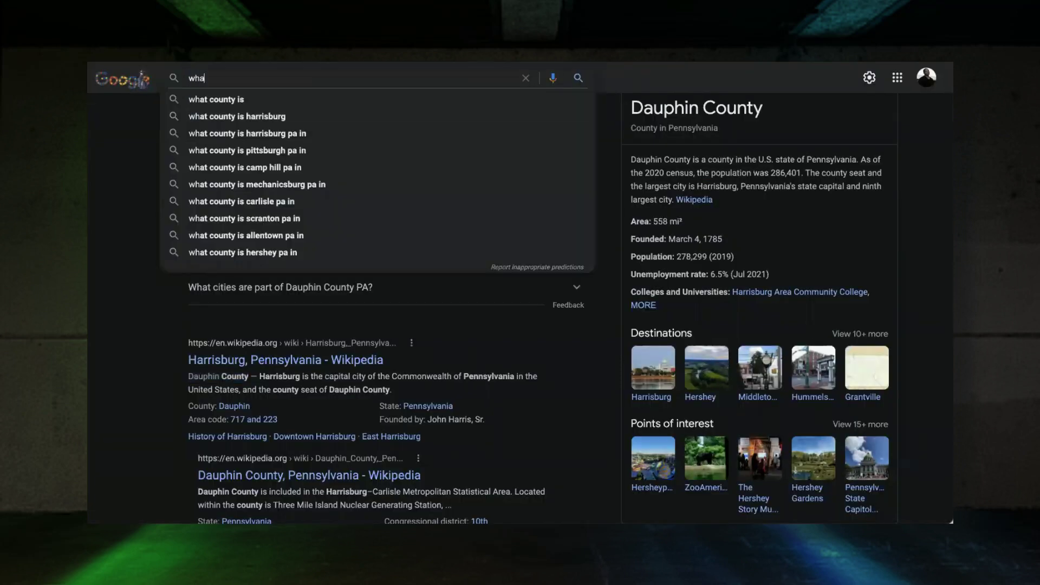
{"action": "key", "text": "BackSpace"}
{"action": "key", "text": "BackSpace"}
{"action": "key", "text": "BackSpace"}
{"action": "type", "text": "distance"}
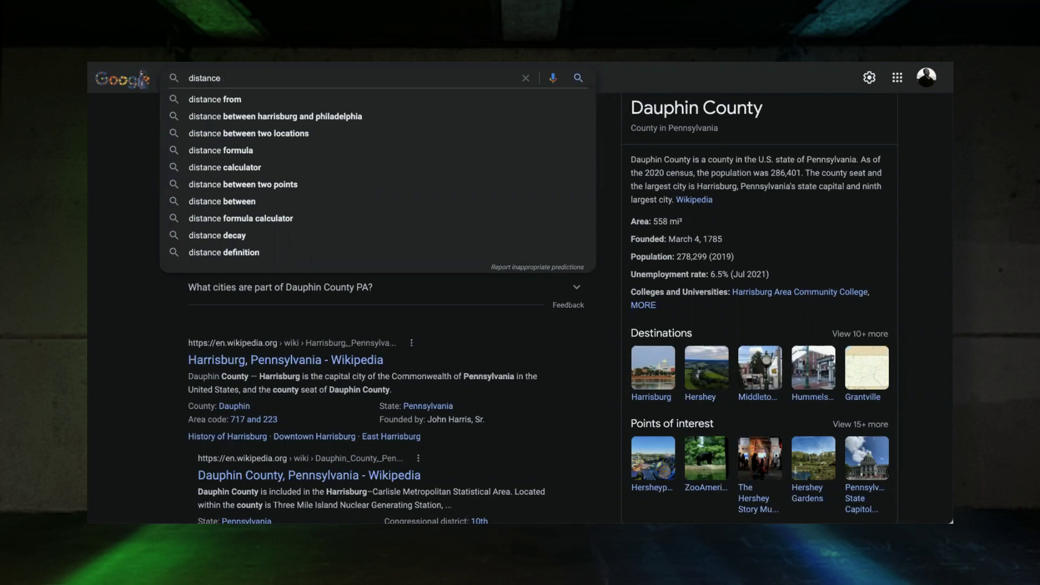
{"action": "type", "text": "between "}
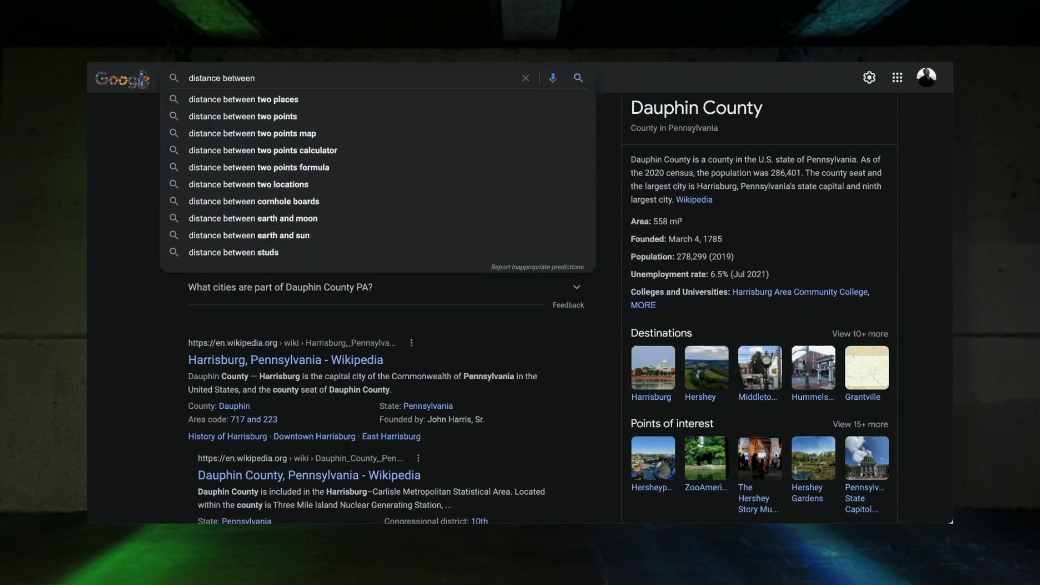
{"action": "type", "text": "harrisburg"}
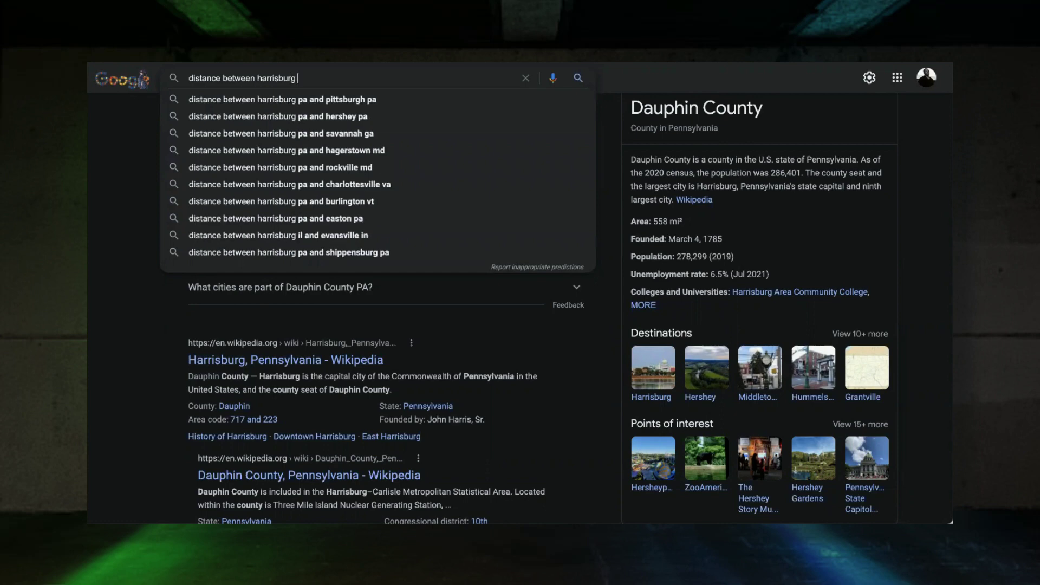
{"action": "type", "text": " and p"}
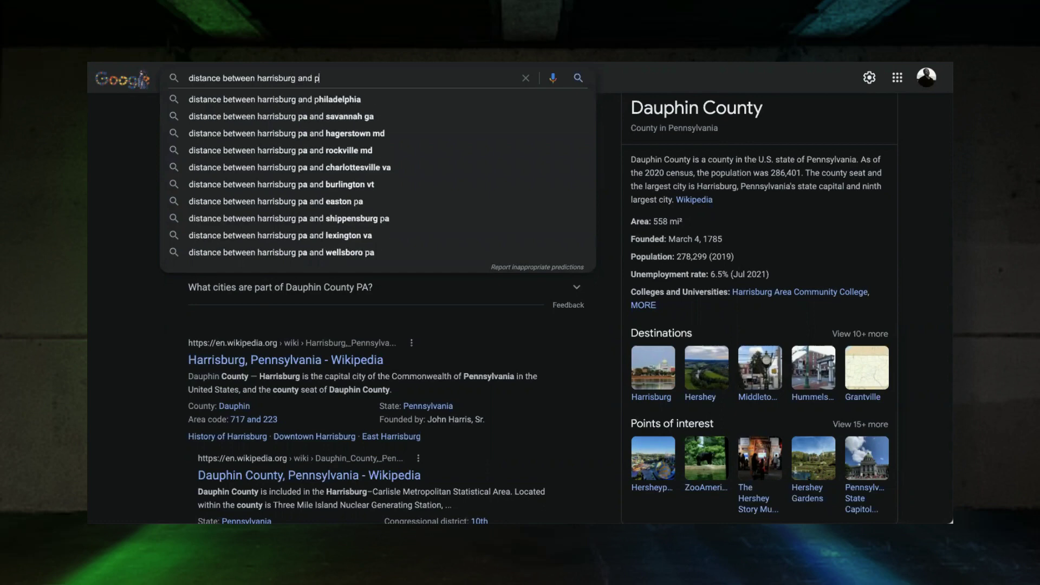
{"action": "type", "text": "i"}
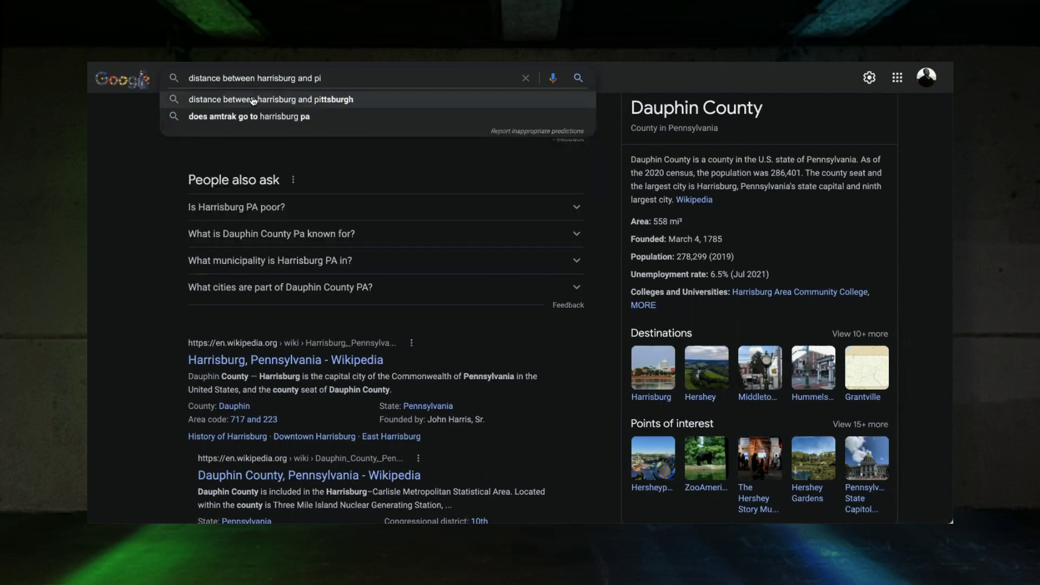
{"action": "left_click", "coordinate": [249, 99]}
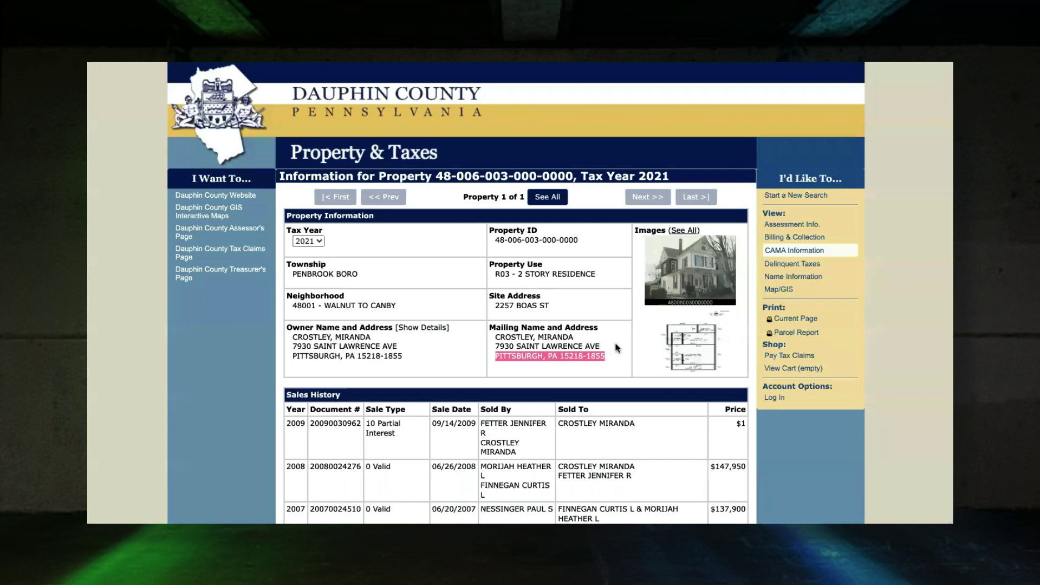
Select the owner's name in the mailing address and open a new blank tab.
{"action": "left_click", "coordinate": [616, 348]}
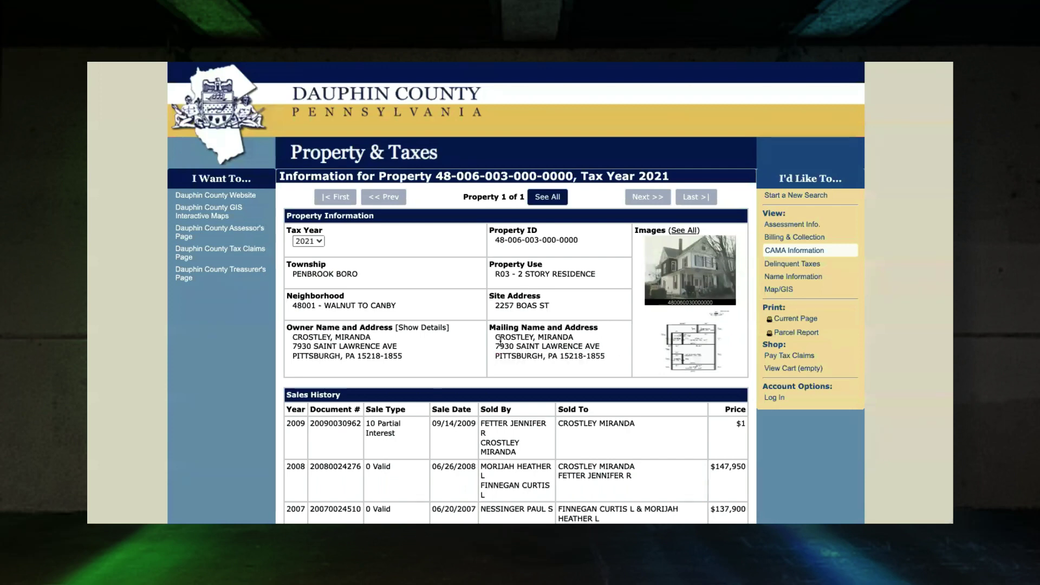
{"action": "left_click_drag", "start_coordinate": [496, 336], "coordinate": [565, 337]}
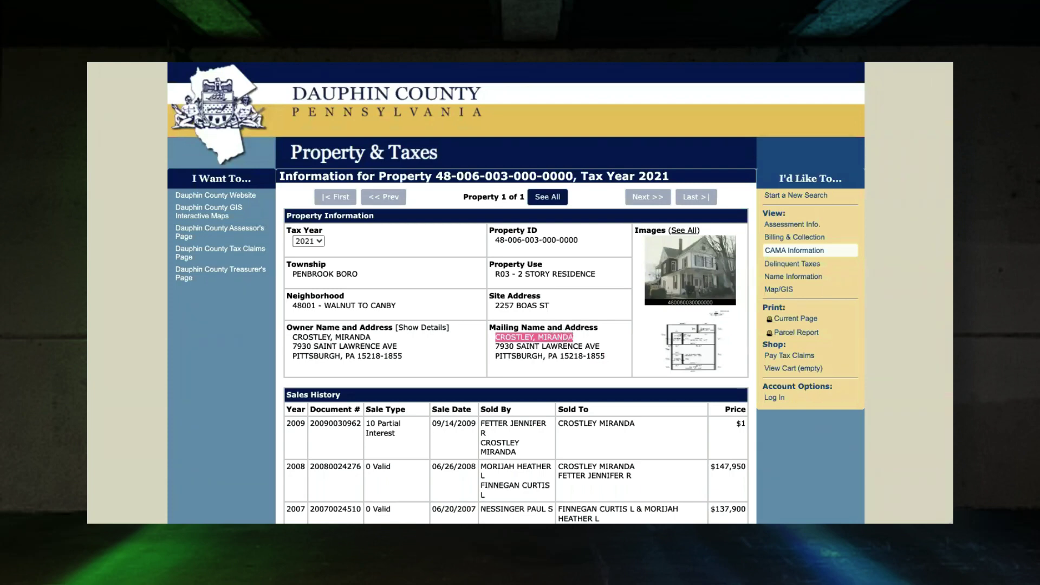
{"action": "key", "text": "ctrl+t"}
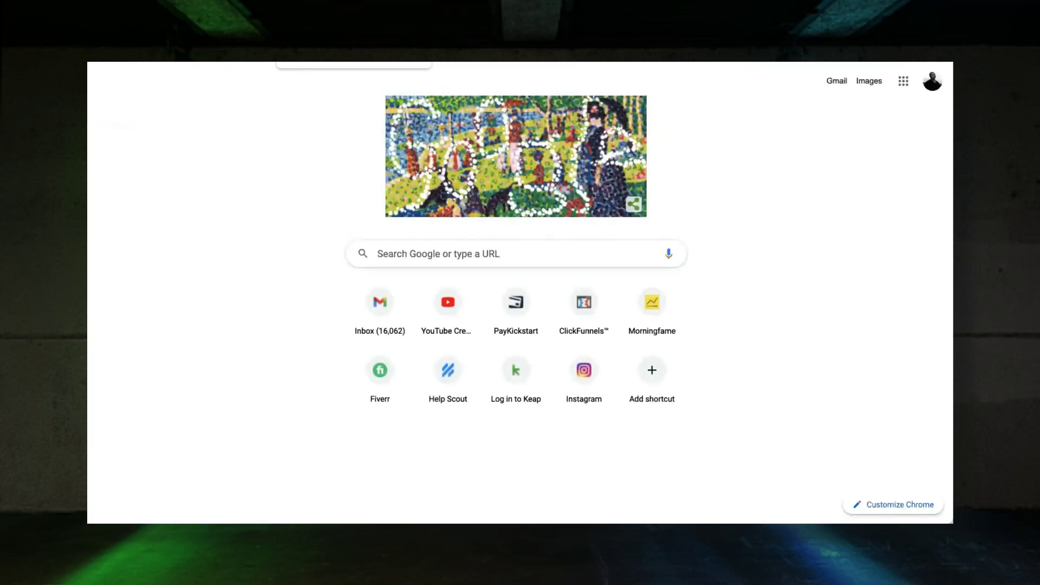
Go to fastpeoplesearch.com and pass its two-round boat-image human verification.
{"action": "type", "text": "fast"}
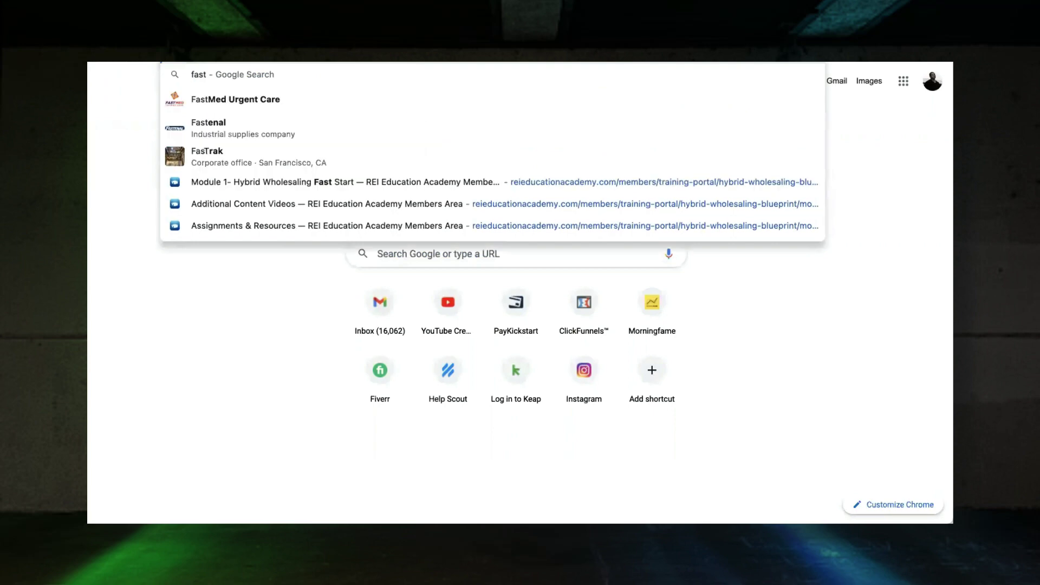
{"action": "key", "text": "Return"}
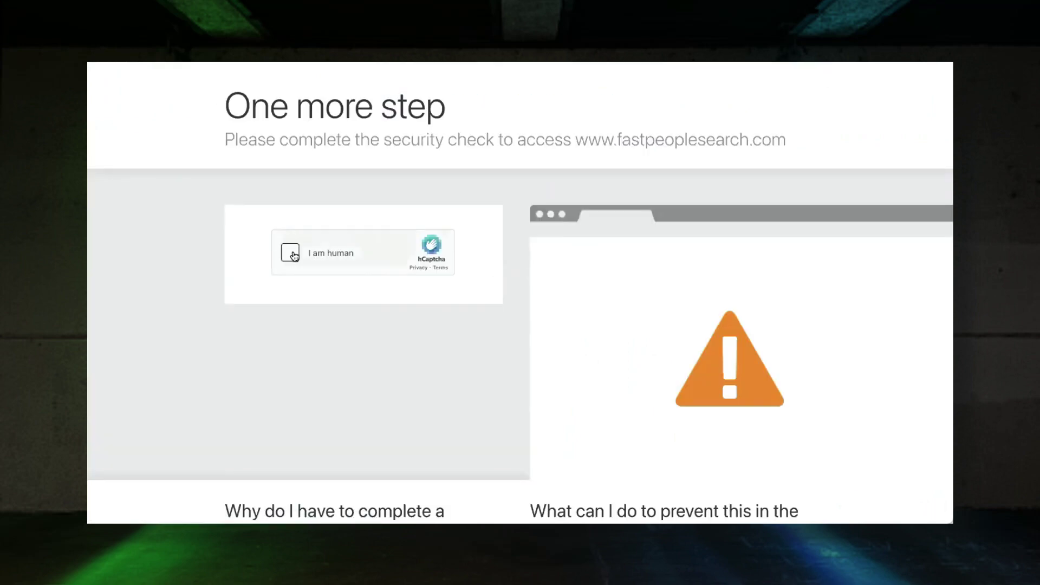
{"action": "left_click", "coordinate": [290, 252]}
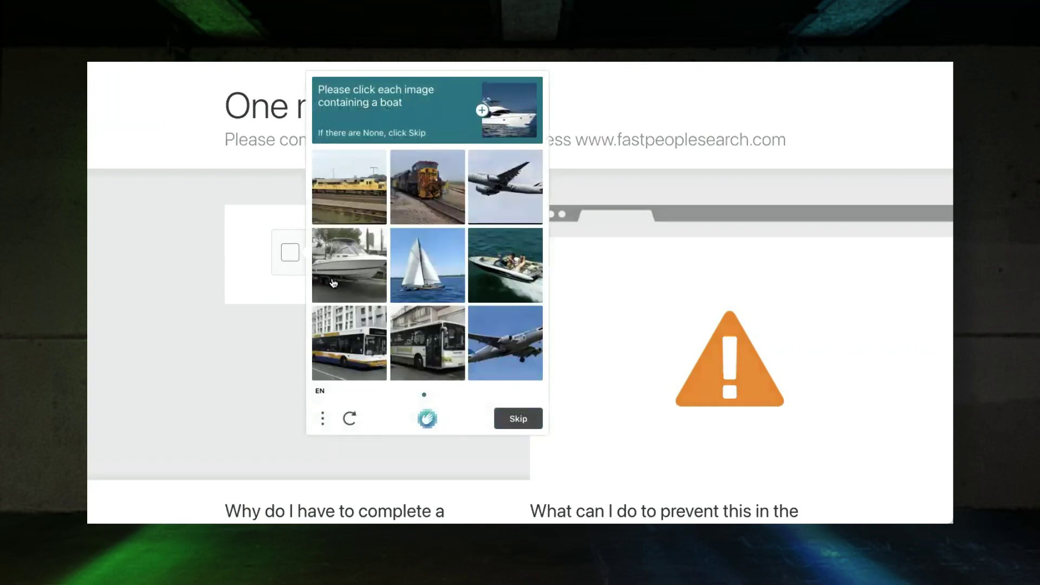
{"action": "left_click", "coordinate": [333, 283]}
{"action": "left_click", "coordinate": [425, 275]}
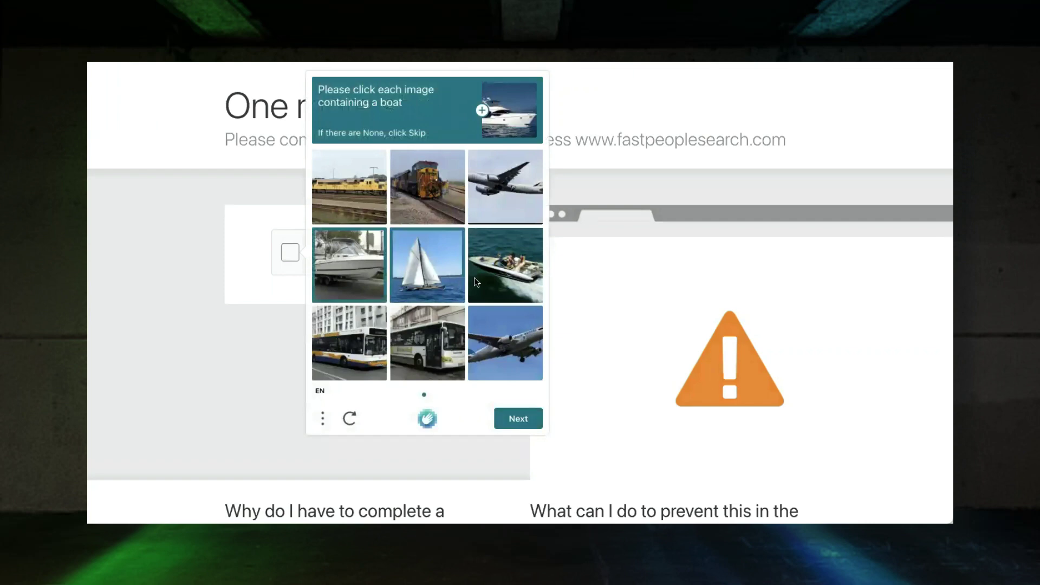
{"action": "left_click", "coordinate": [509, 271]}
{"action": "left_click", "coordinate": [534, 425]}
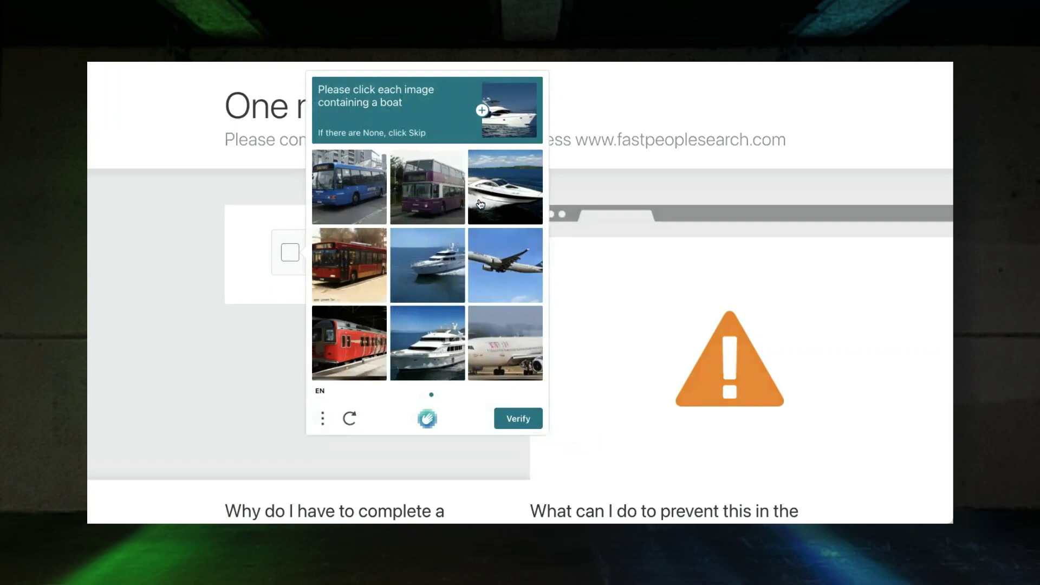
{"action": "left_click", "coordinate": [501, 198]}
{"action": "left_click", "coordinate": [455, 247]}
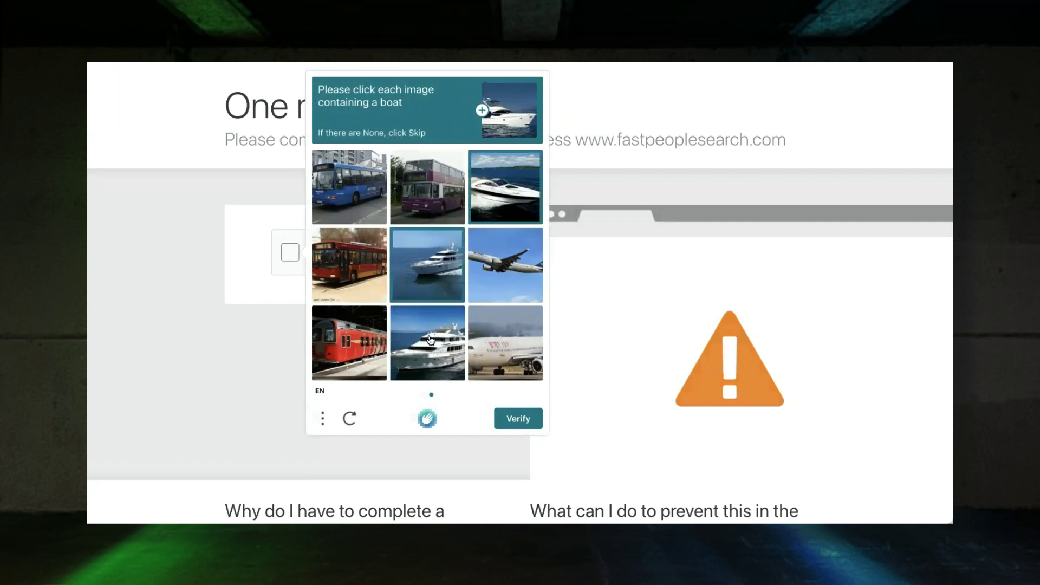
{"action": "left_click", "coordinate": [431, 340]}
{"action": "left_click", "coordinate": [517, 420]}
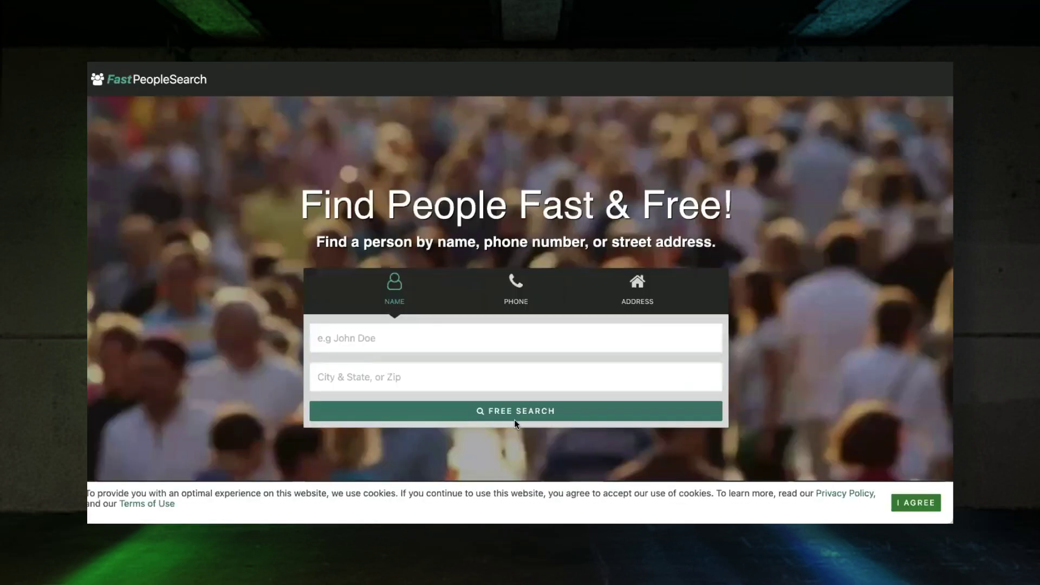
Enter the property owner's name in the FastPeopleSearch name field.
{"action": "left_click", "coordinate": [416, 343]}
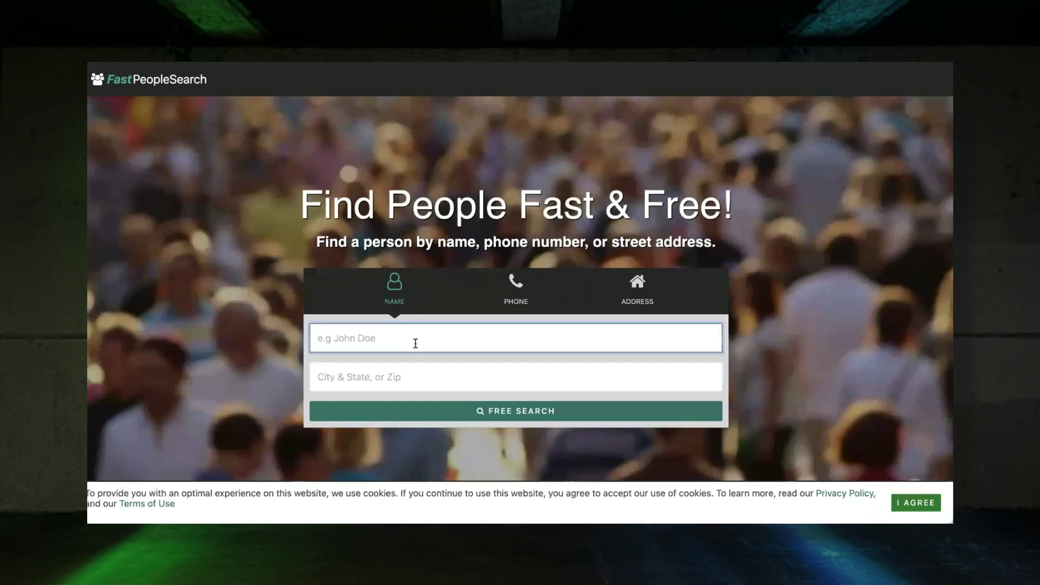
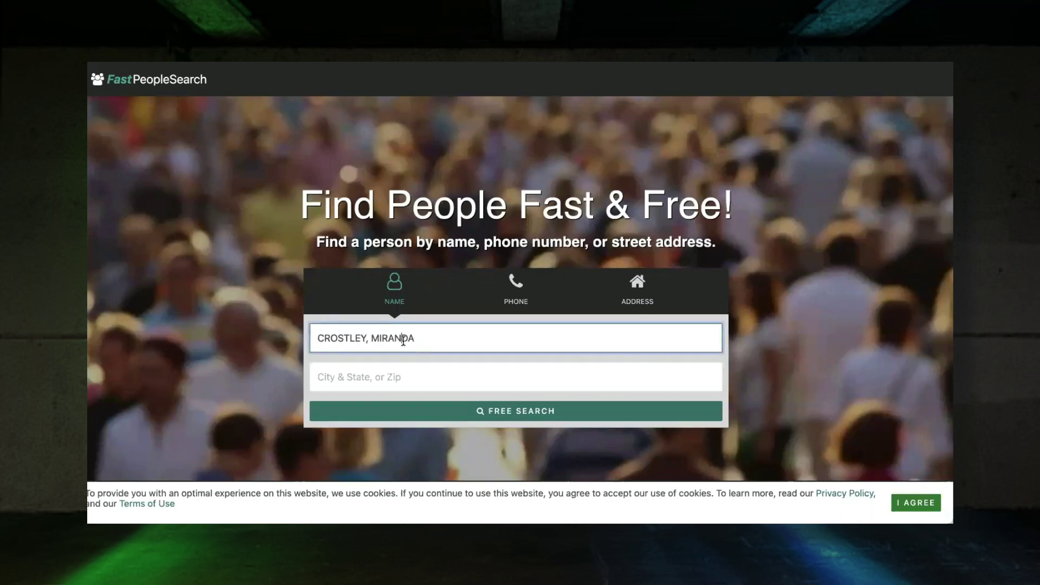
{"action": "double_click", "coordinate": [401, 339]}
{"action": "key", "text": "BackSpace"}
{"action": "key", "text": "BackSpace"}
{"action": "key", "text": "BackSpace"}
{"action": "type", "text": "Y"}
{"action": "left_click", "coordinate": [319, 338]}
{"action": "type", "text": "MIRANDA"}
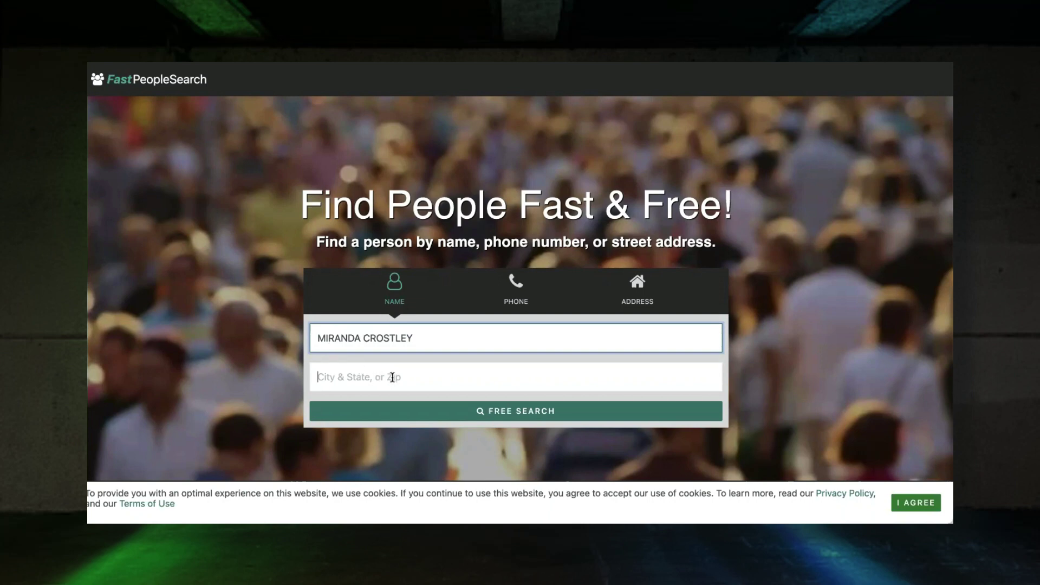
{"action": "key", "text": "Tab"}
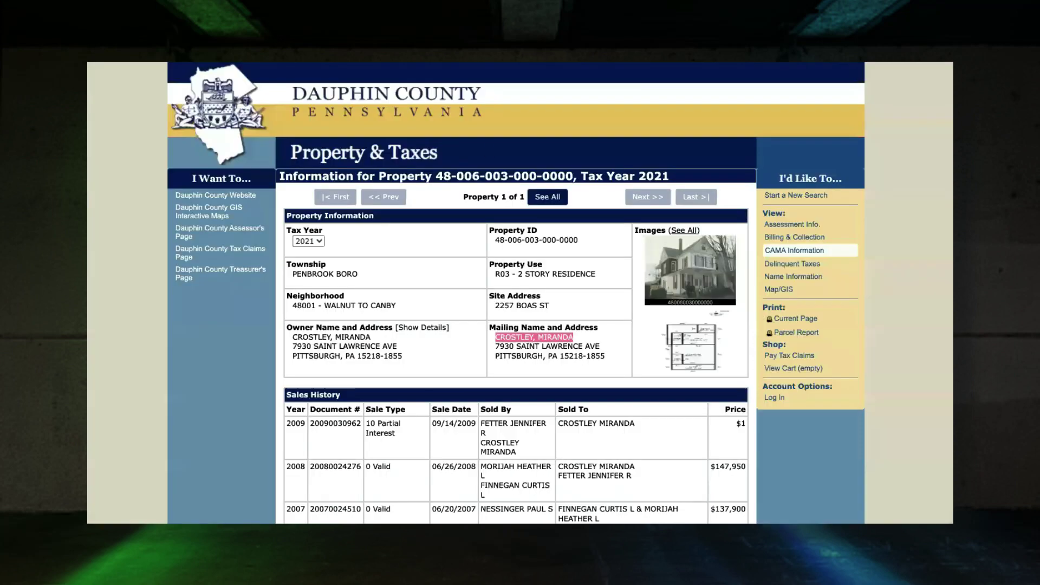
Set the location to 'Pittsburgh PA 15218' and run the free people search.
{"action": "double_click", "coordinate": [567, 355]}
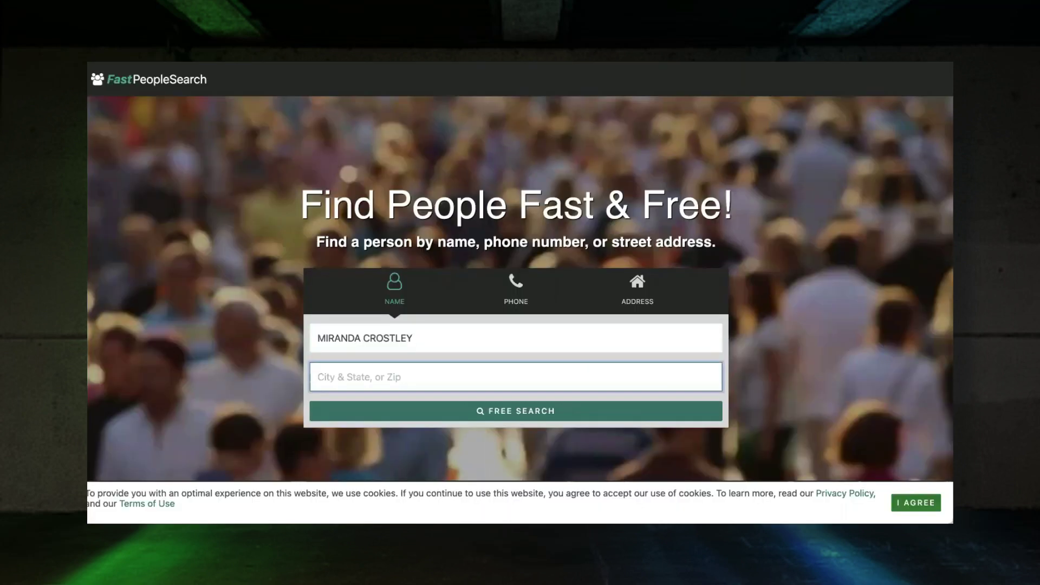
{"action": "key", "text": "Tab"}
{"action": "type", "text": "Pi"}
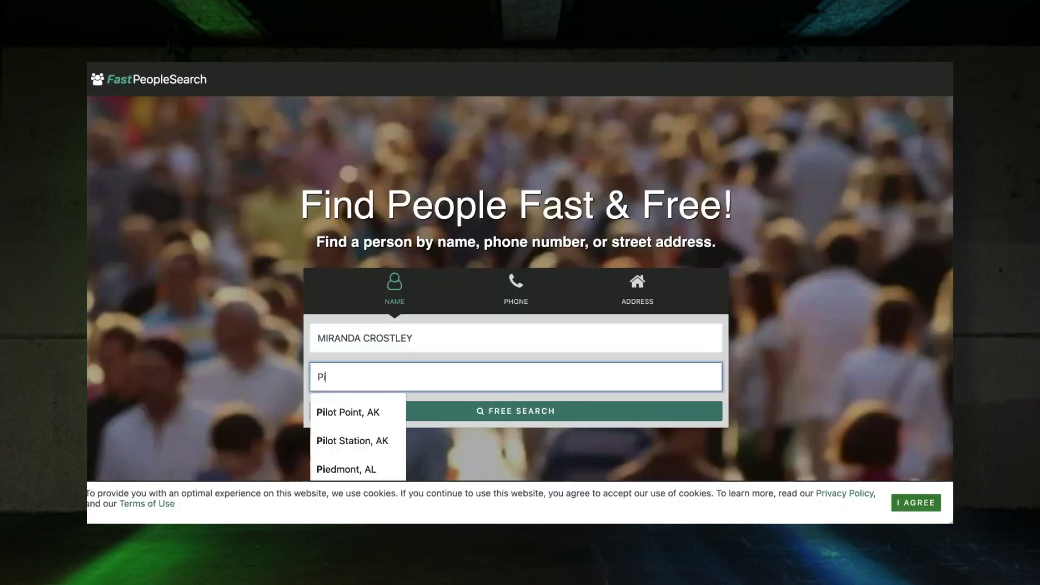
{"action": "type", "text": "ttsbur"}
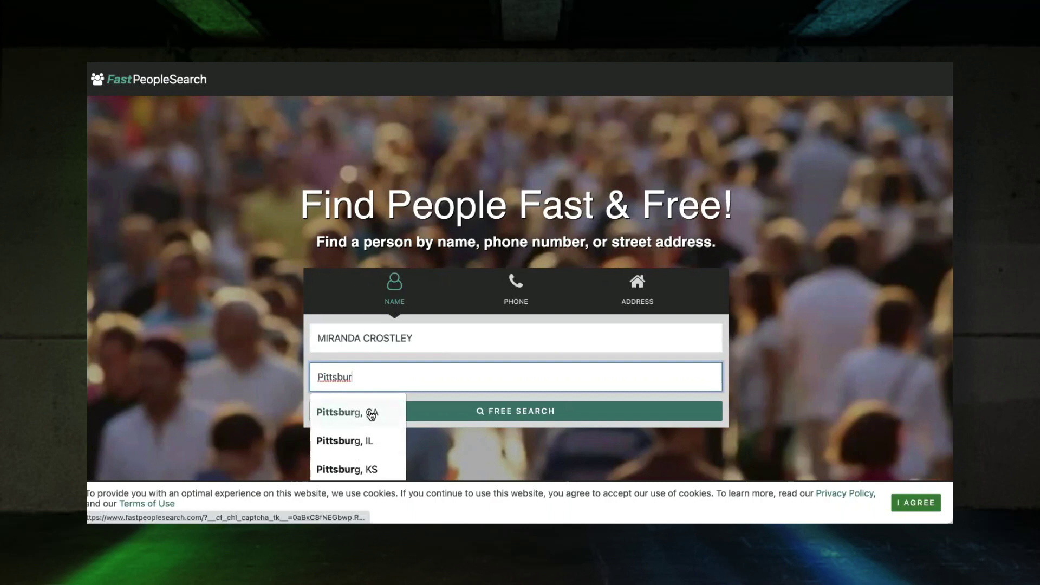
{"action": "type", "text": "g "}
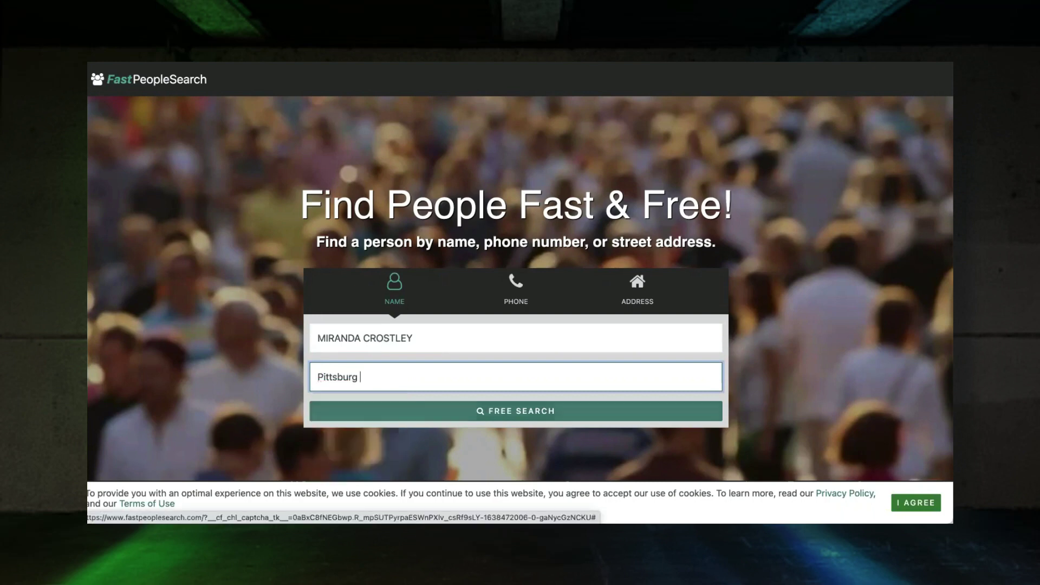
{"action": "type", "text": "PA"}
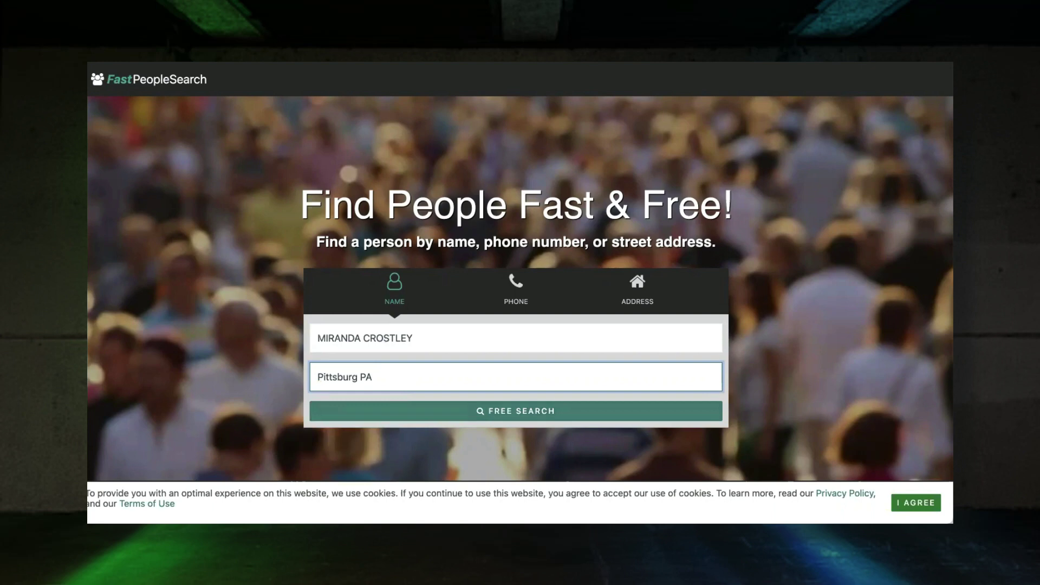
{"action": "key", "text": "BackSpace"}
{"action": "key", "text": "BackSpace"}
{"action": "key", "text": "BackSpace"}
{"action": "key", "text": "BackSpace"}
{"action": "key", "text": "BackSpace"}
{"action": "key", "text": "BackSpace"}
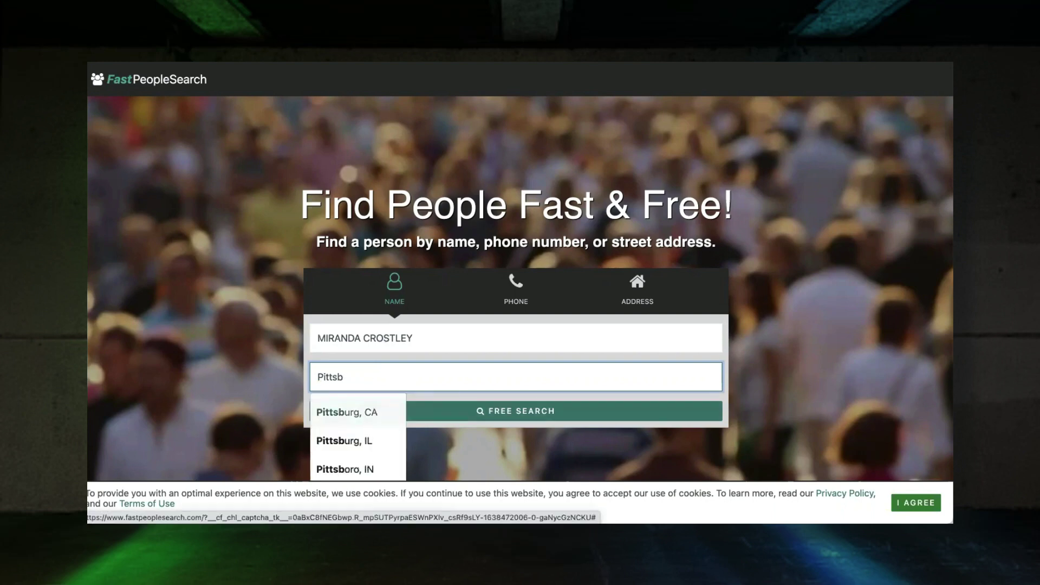
{"action": "type", "text": "urh"}
{"action": "key", "text": "BackSpace"}
{"action": "key", "text": "BackSpace"}
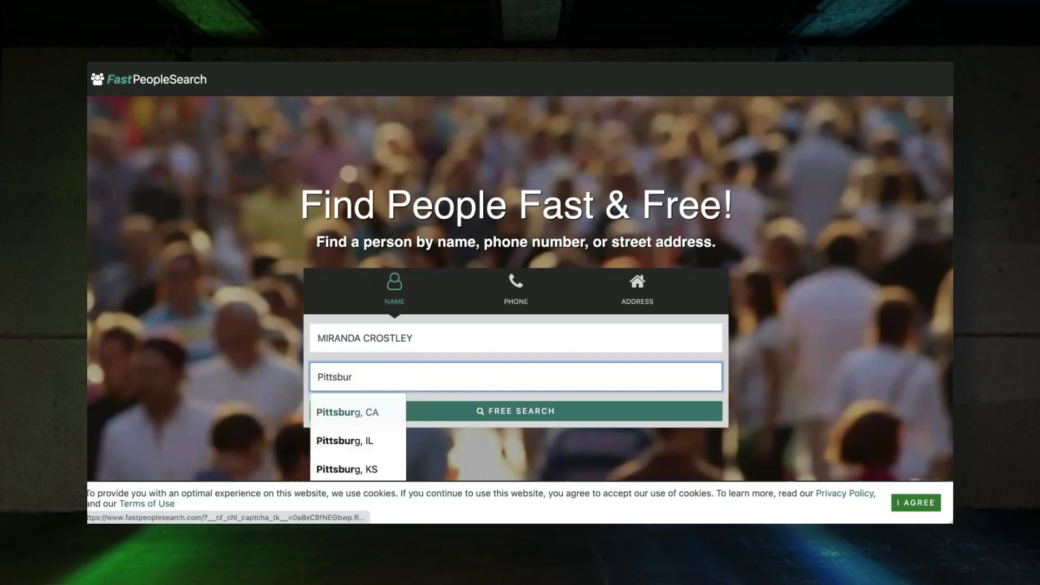
{"action": "type", "text": "g PA"}
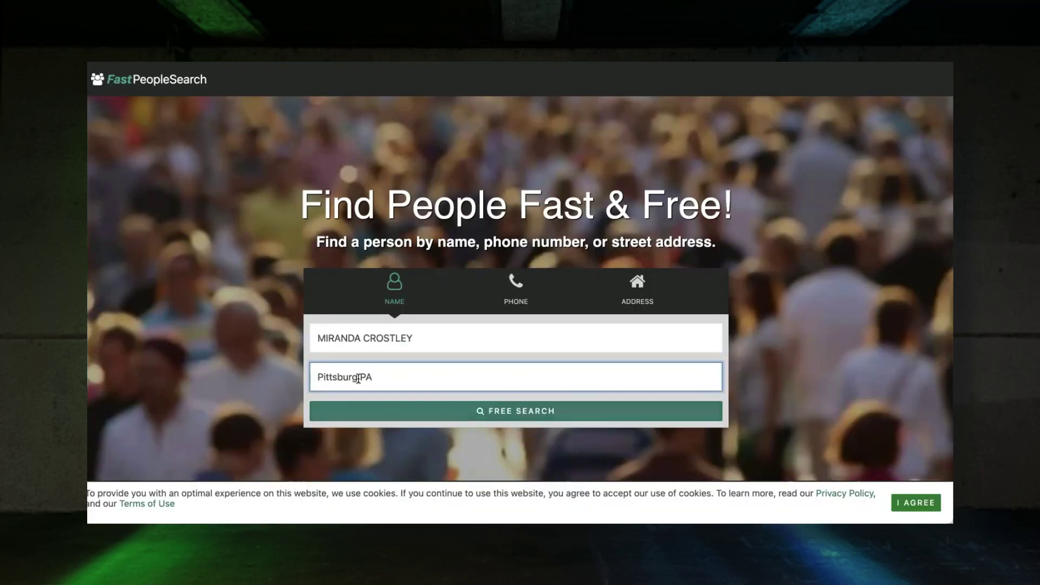
{"action": "left_click", "coordinate": [357, 376]}
{"action": "type", "text": "h"}
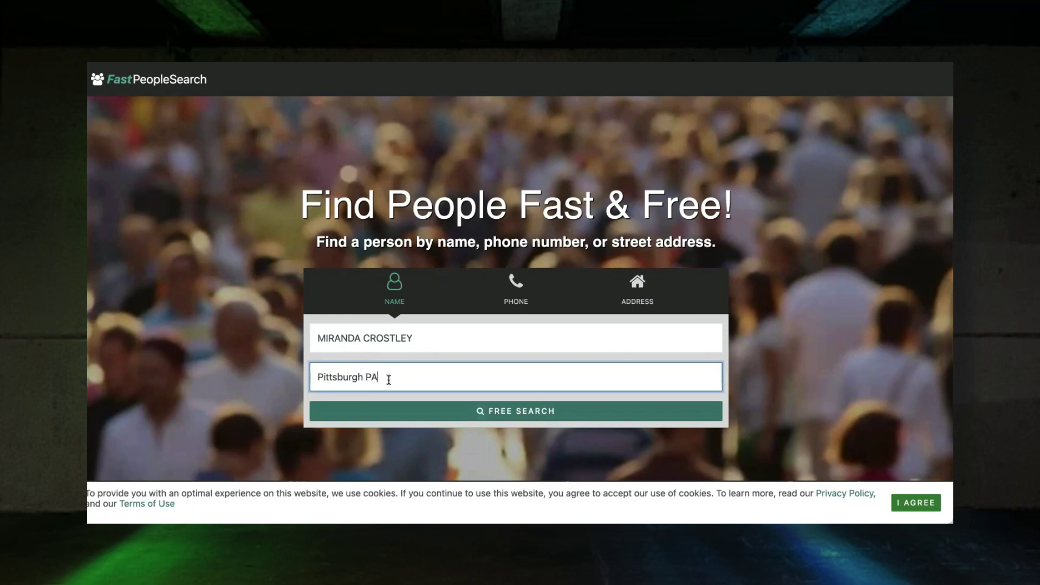
{"action": "type", "text": " PA 15218"}
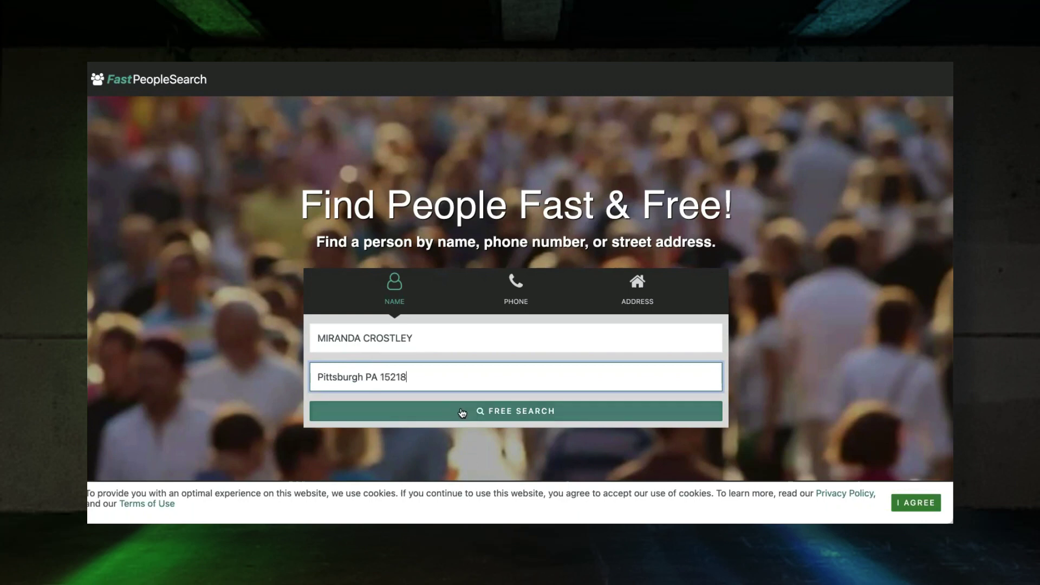
{"action": "left_click", "coordinate": [462, 413]}
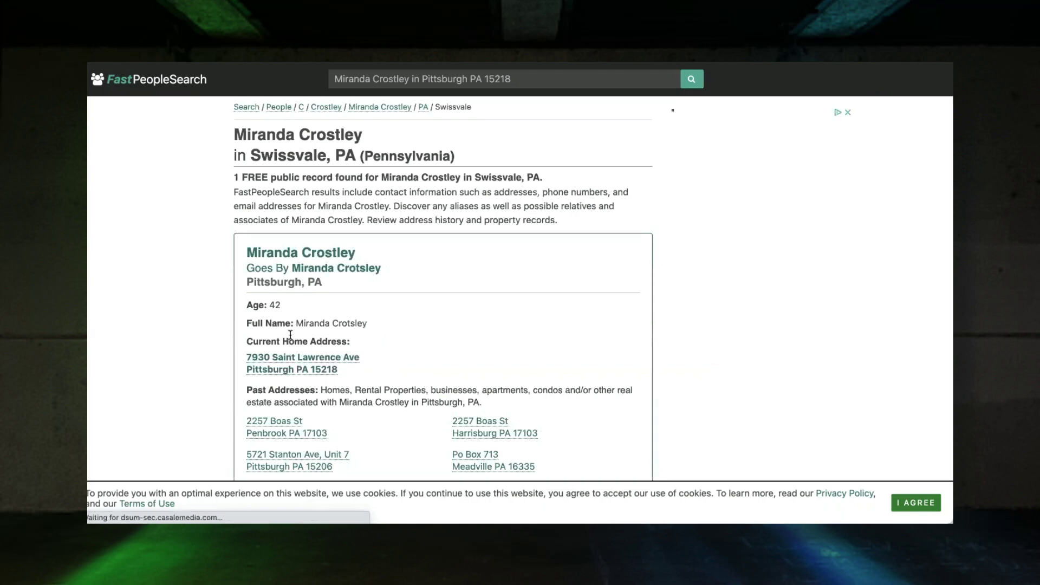
Scroll down the owner's record to the phone numbers and briefly highlight the phone details.
{"action": "scroll", "coordinate": [461, 361], "scroll_direction": "down", "scroll_amount": 2}
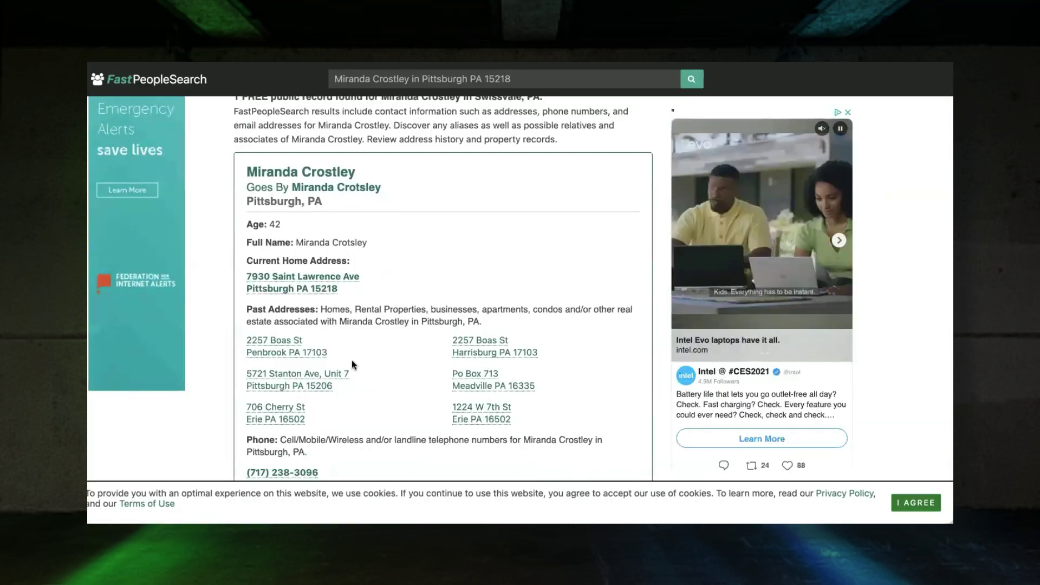
{"action": "scroll", "coordinate": [336, 331], "scroll_direction": "down", "scroll_amount": 3}
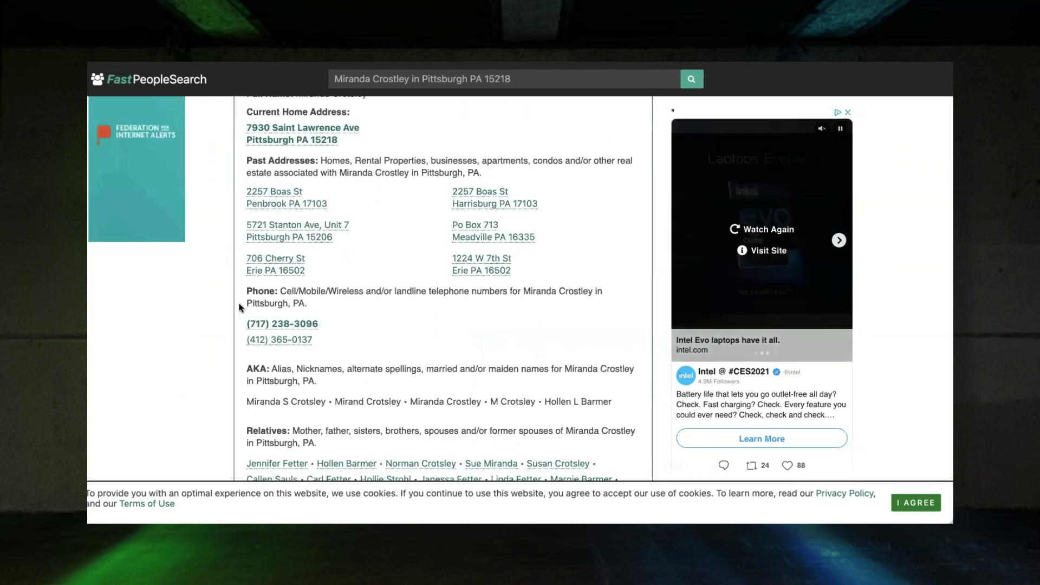
{"action": "left_click_drag", "start_coordinate": [237, 308], "coordinate": [318, 323]}
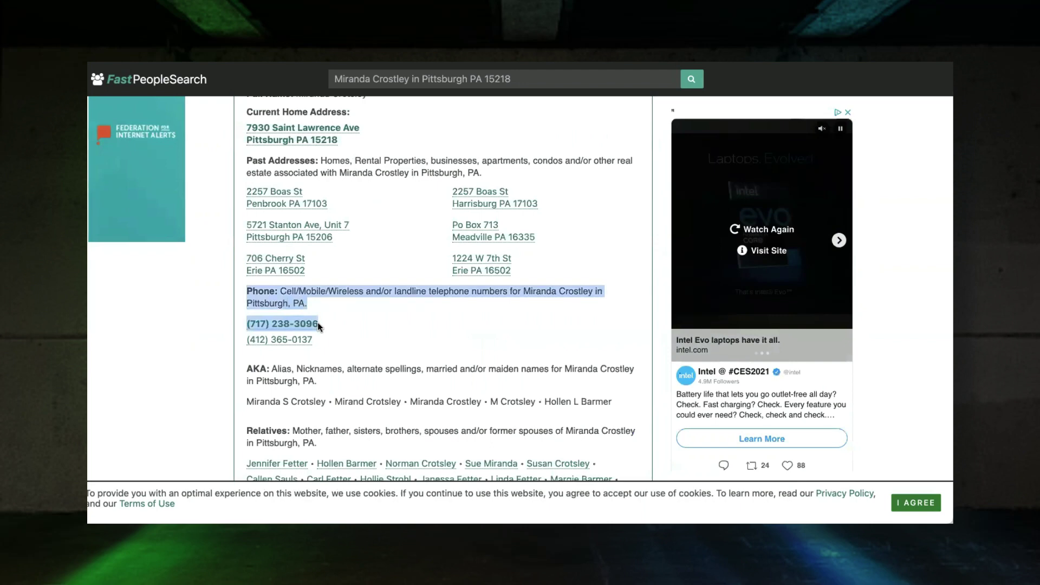
{"action": "left_click", "coordinate": [318, 324]}
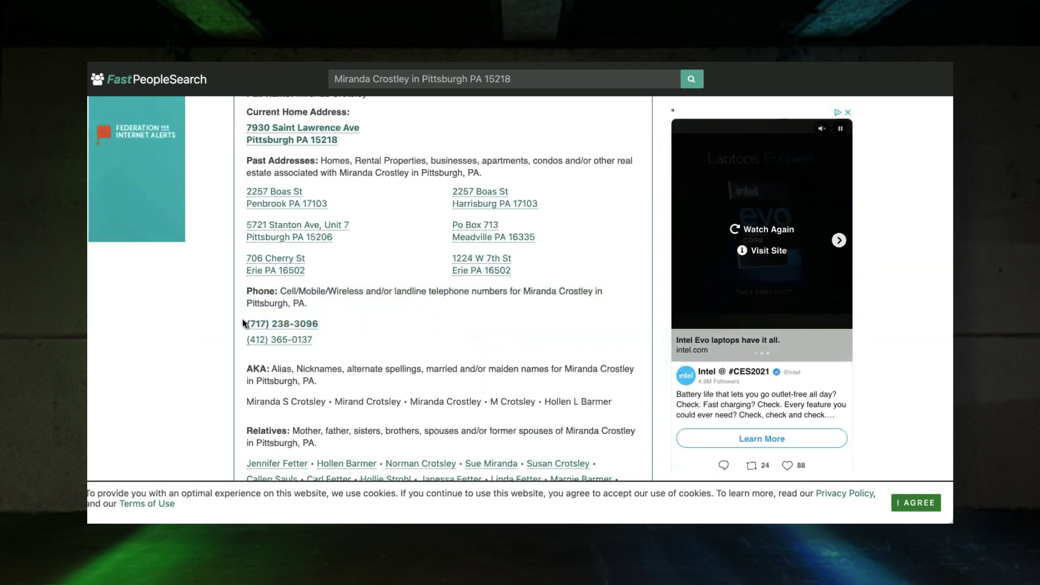
Highlight both of the owner's phone numbers, then select the Dauphin County site address.
{"action": "left_click_drag", "start_coordinate": [329, 344], "coordinate": [246, 329]}
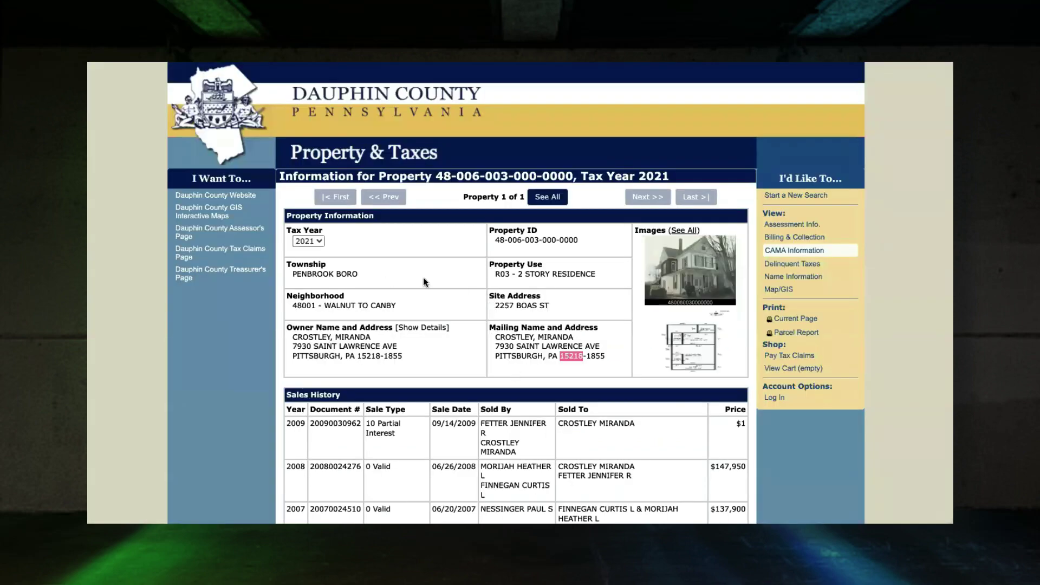
{"action": "left_click_drag", "start_coordinate": [495, 305], "coordinate": [543, 305]}
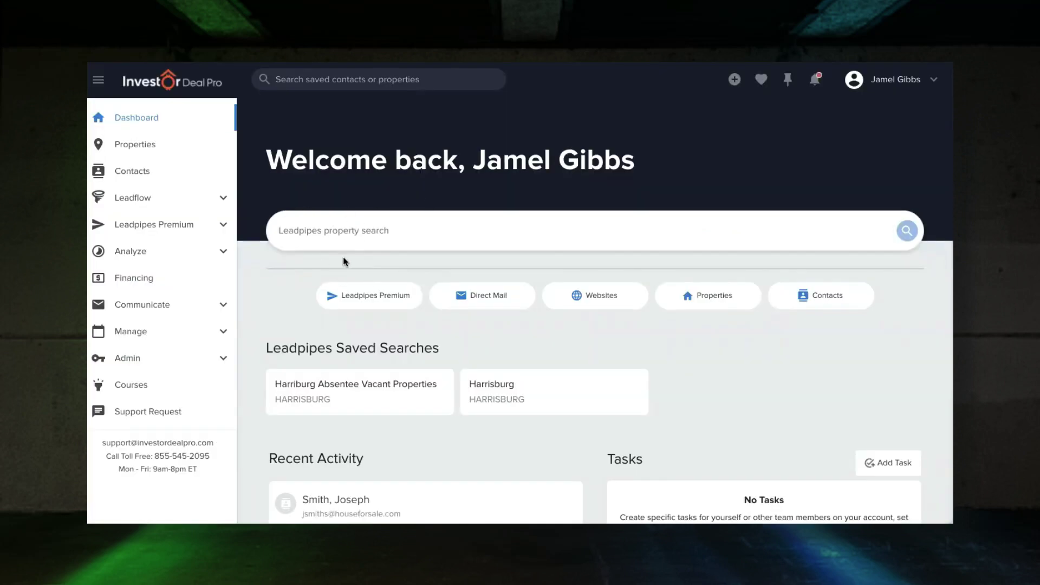
{"action": "left_click", "coordinate": [430, 232]}
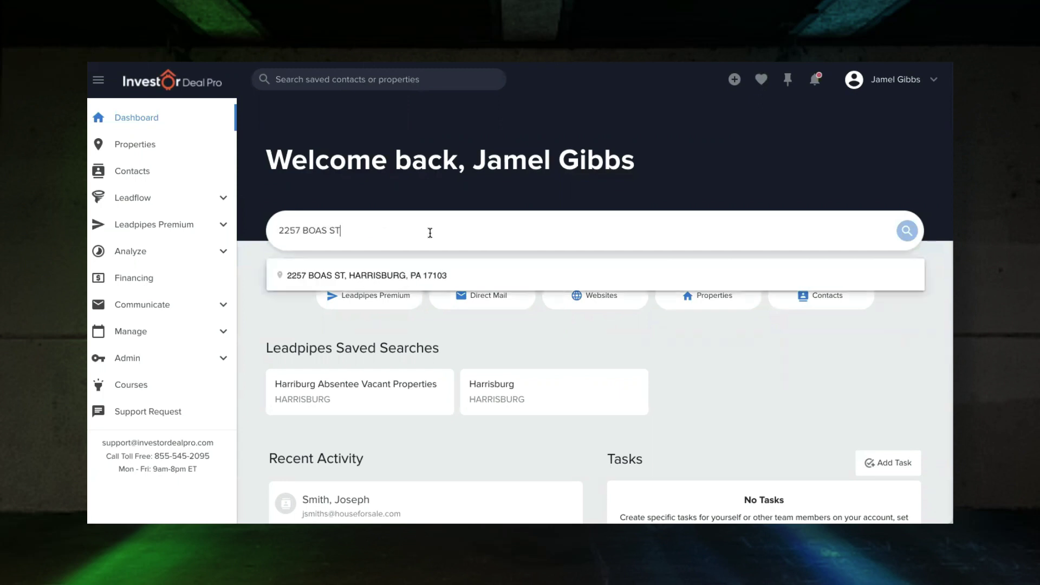
{"action": "left_click", "coordinate": [424, 274]}
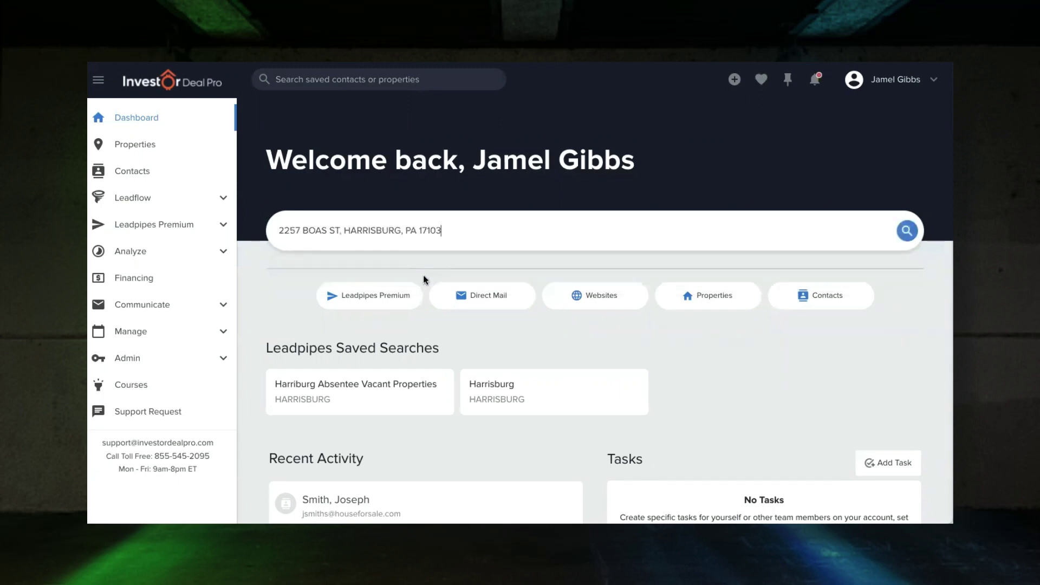
{"action": "left_click", "coordinate": [906, 233]}
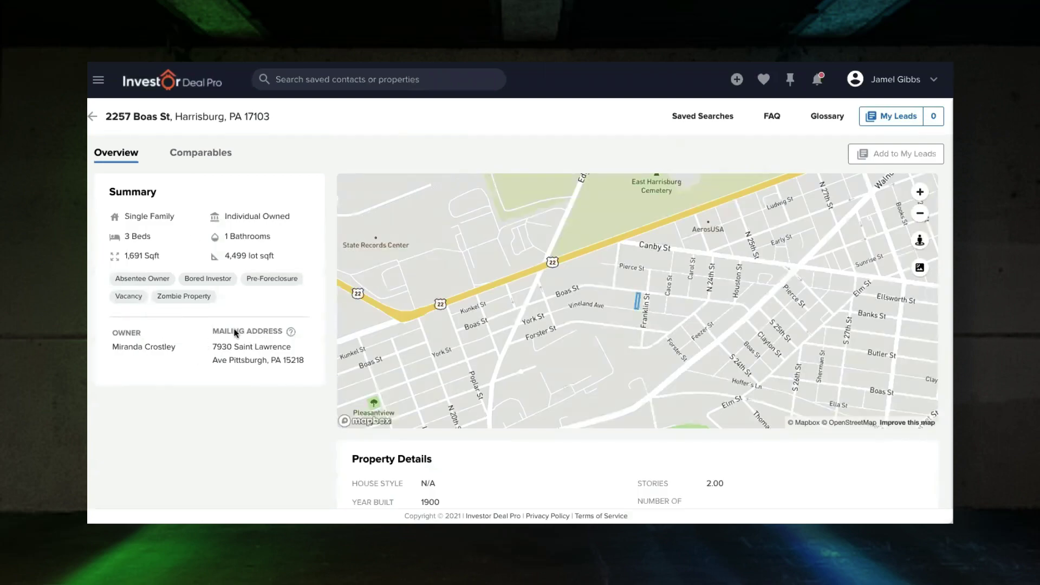
{"action": "scroll", "coordinate": [293, 350], "scroll_direction": "down", "scroll_amount": 3}
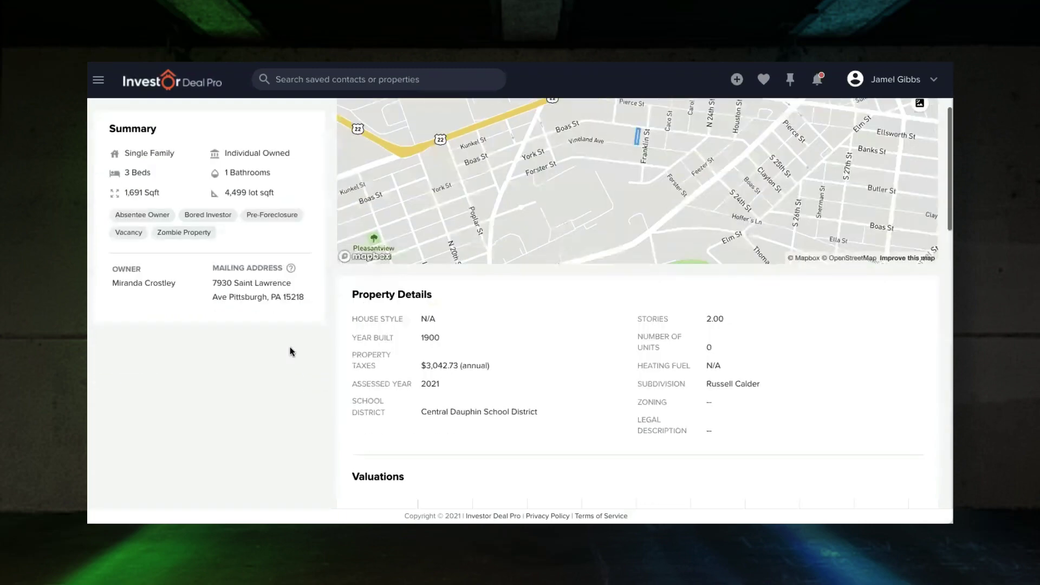
{"action": "scroll", "coordinate": [291, 351], "scroll_direction": "down", "scroll_amount": 2}
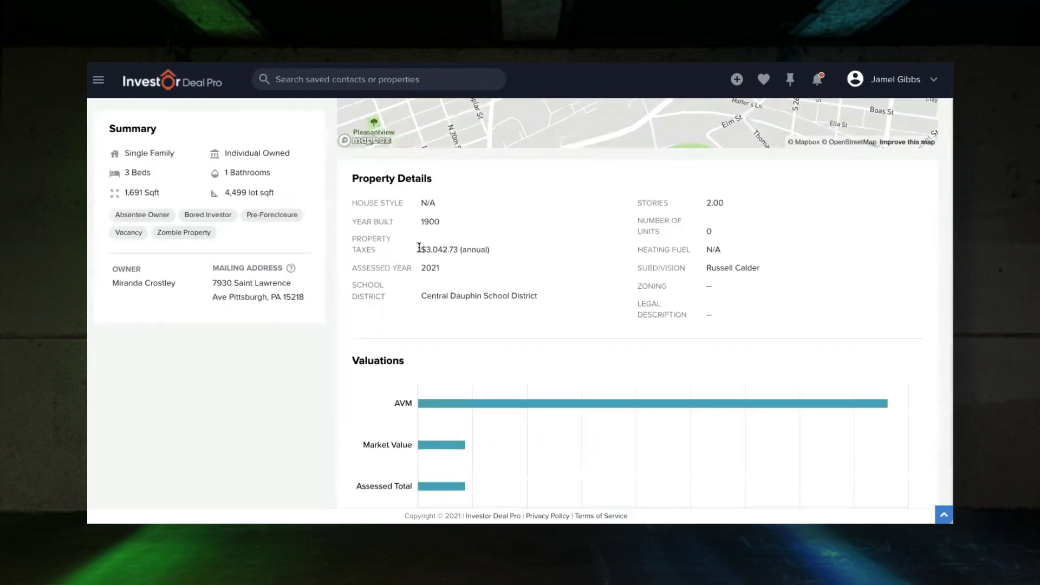
{"action": "left_click_drag", "start_coordinate": [420, 248], "coordinate": [461, 249]}
{"action": "scroll", "coordinate": [537, 315], "scroll_direction": "down", "scroll_amount": 1}
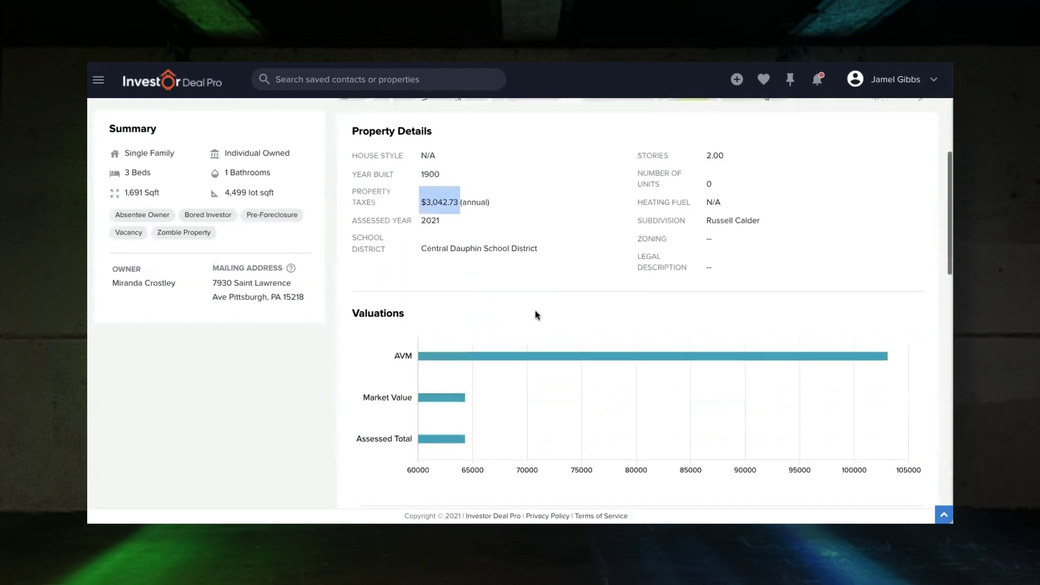
{"action": "scroll", "coordinate": [536, 315], "scroll_direction": "down", "scroll_amount": 3}
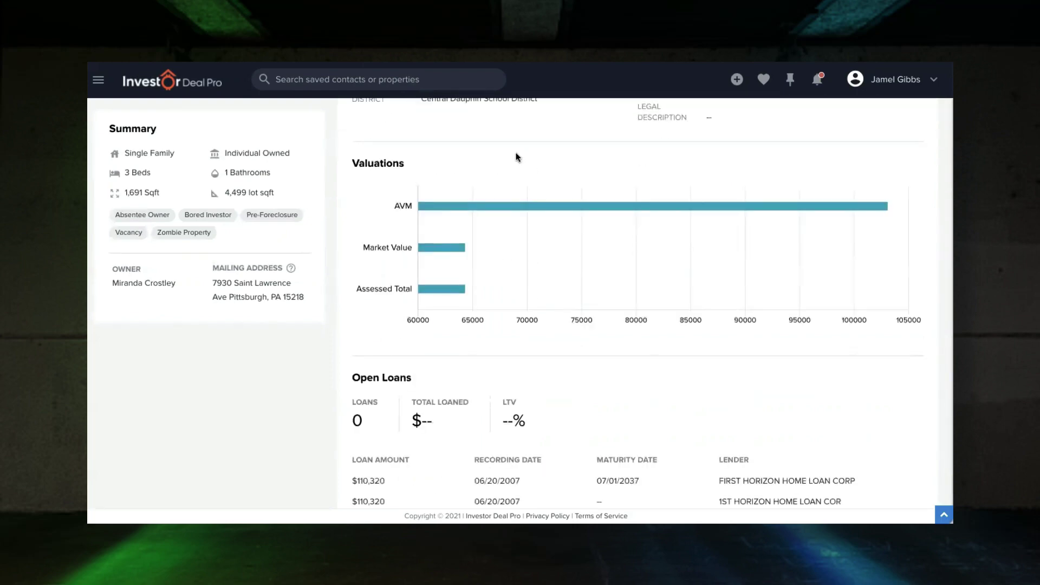
{"action": "scroll", "coordinate": [583, 361], "scroll_direction": "down", "scroll_amount": 6}
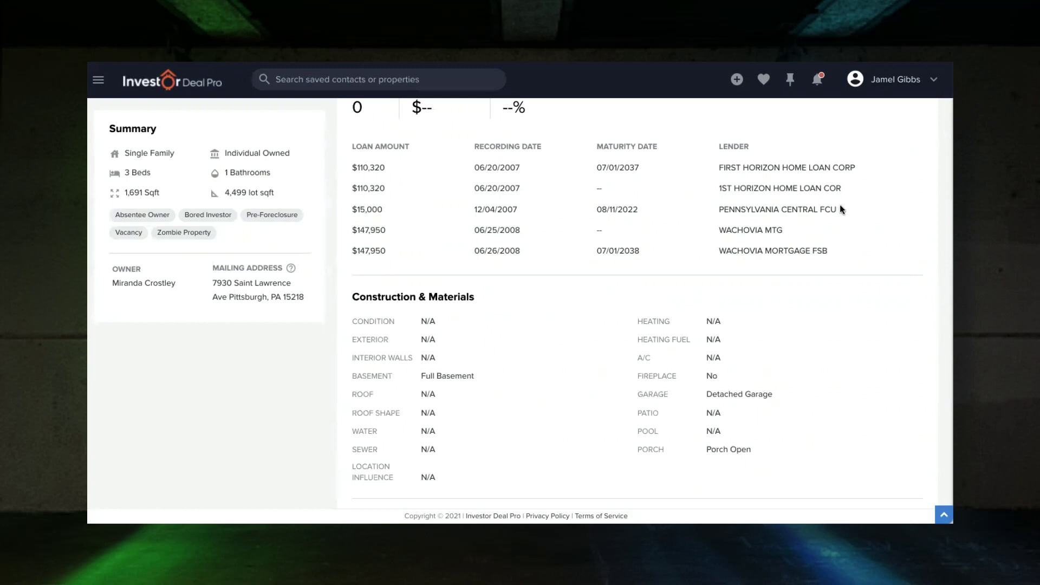
{"action": "scroll", "coordinate": [841, 208], "scroll_direction": "down", "scroll_amount": 4}
{"action": "scroll", "coordinate": [841, 209], "scroll_direction": "down", "scroll_amount": 2}
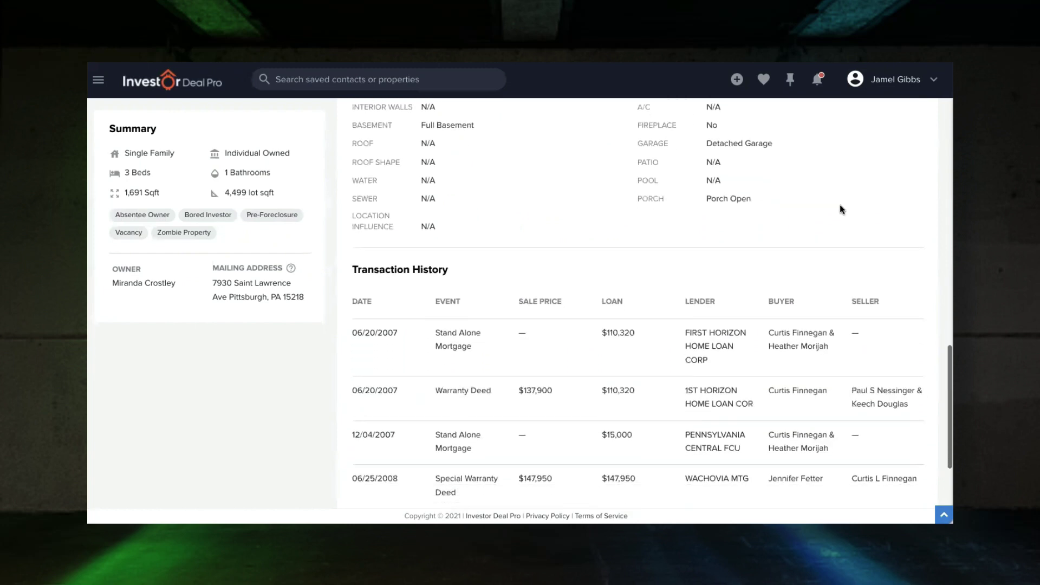
{"action": "scroll", "coordinate": [841, 209], "scroll_direction": "down", "scroll_amount": 2}
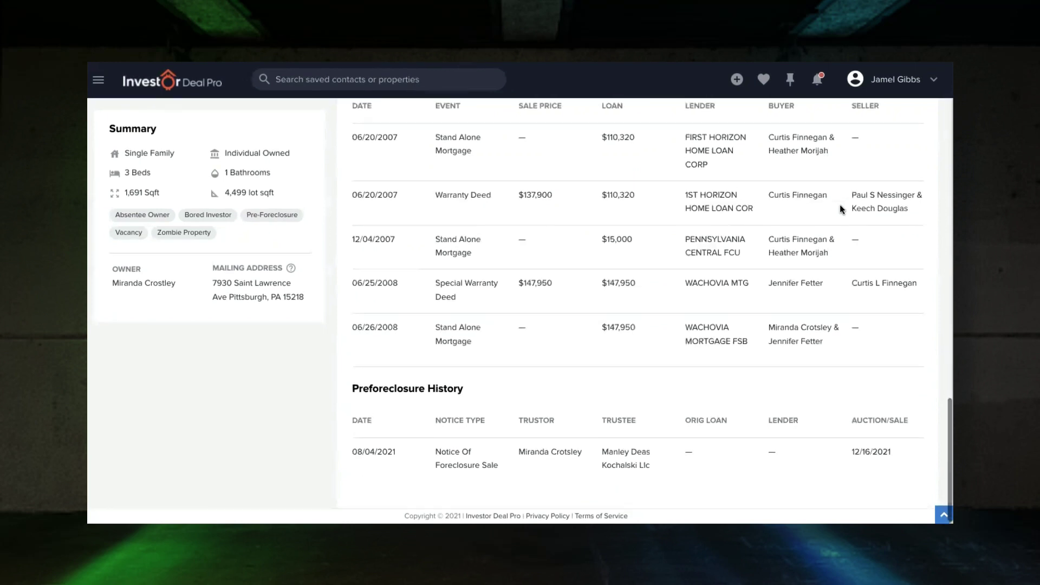
{"action": "scroll", "coordinate": [840, 204], "scroll_direction": "up", "scroll_amount": 2}
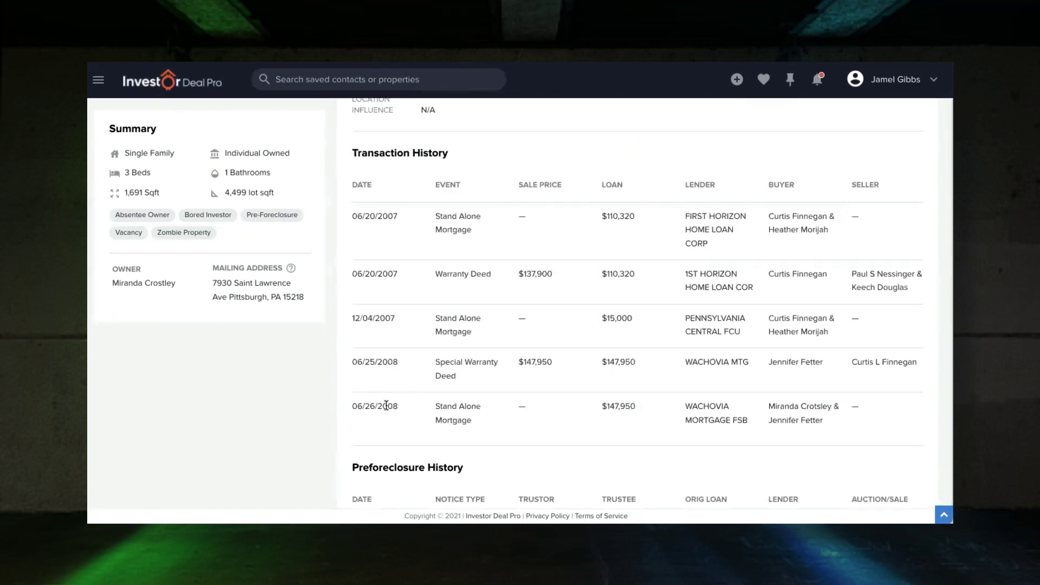
{"action": "left_click_drag", "start_coordinate": [378, 406], "coordinate": [397, 404]}
{"action": "left_click_drag", "start_coordinate": [768, 407], "coordinate": [823, 421]}
{"action": "scroll", "coordinate": [465, 475], "scroll_direction": "down", "scroll_amount": 2}
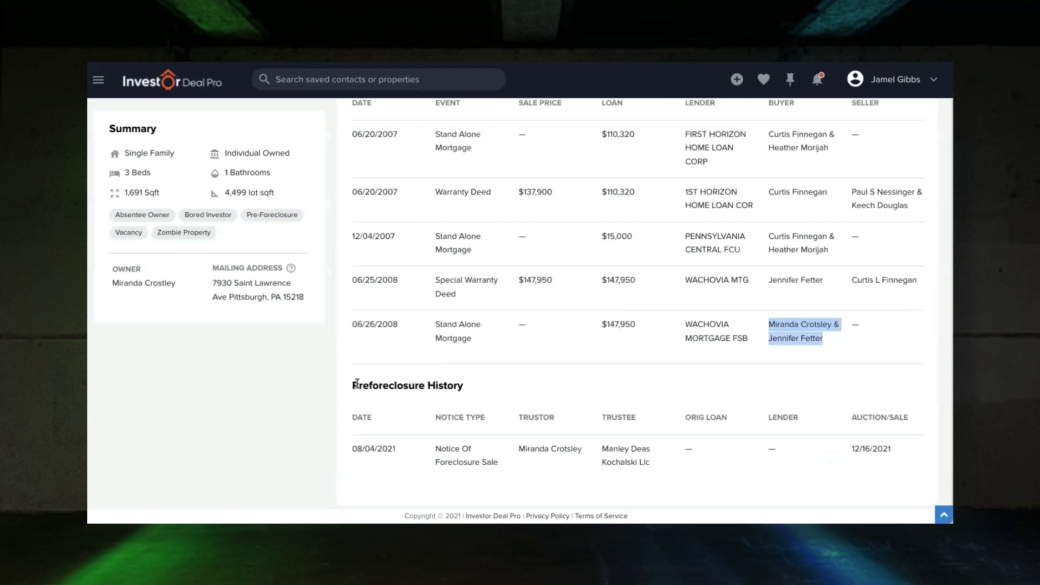
{"action": "left_click_drag", "start_coordinate": [353, 385], "coordinate": [466, 390]}
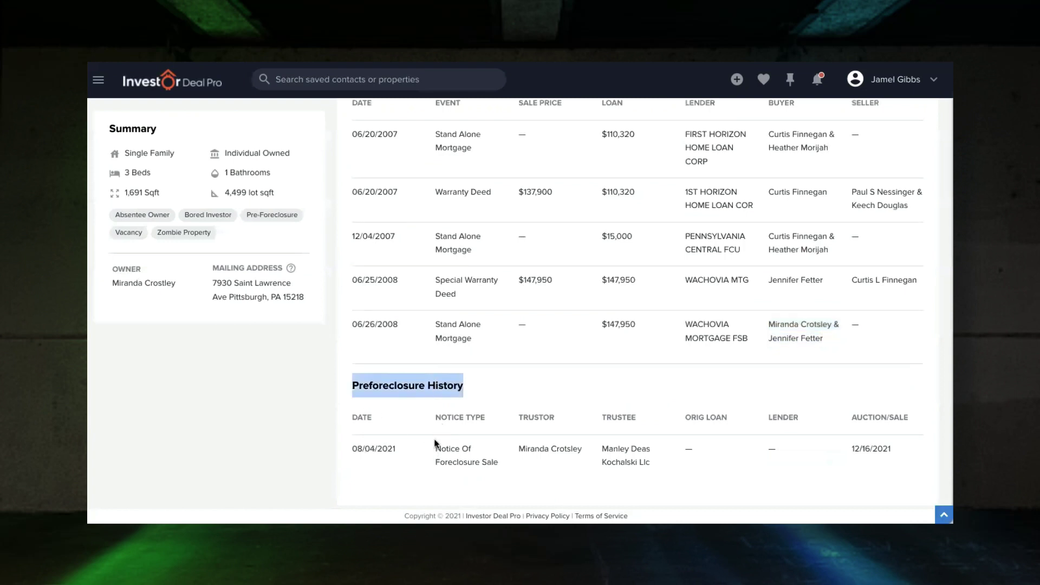
{"action": "left_click_drag", "start_coordinate": [435, 448], "coordinate": [498, 466]}
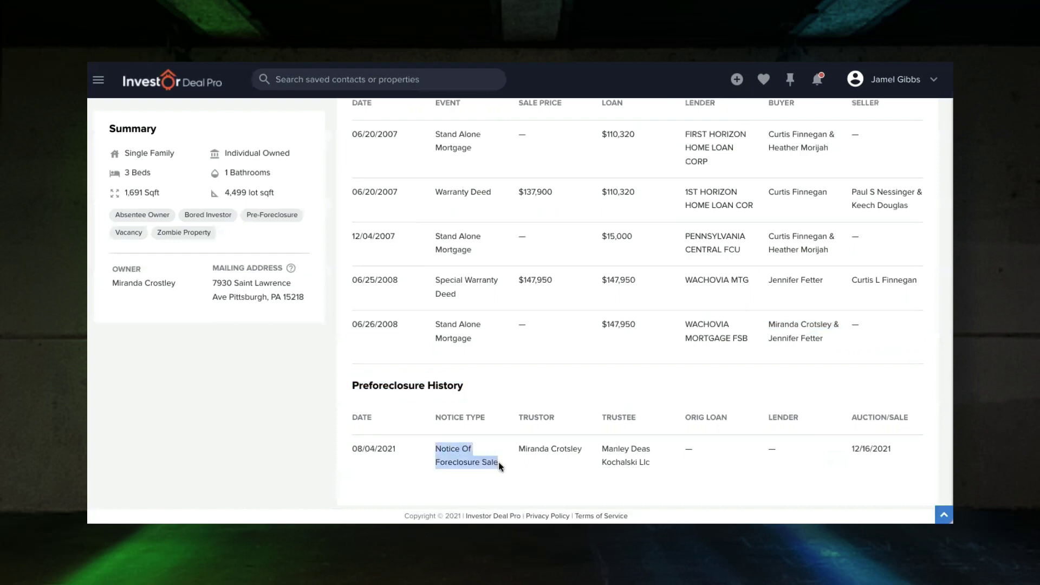
{"action": "left_click_drag", "start_coordinate": [353, 450], "coordinate": [399, 450]}
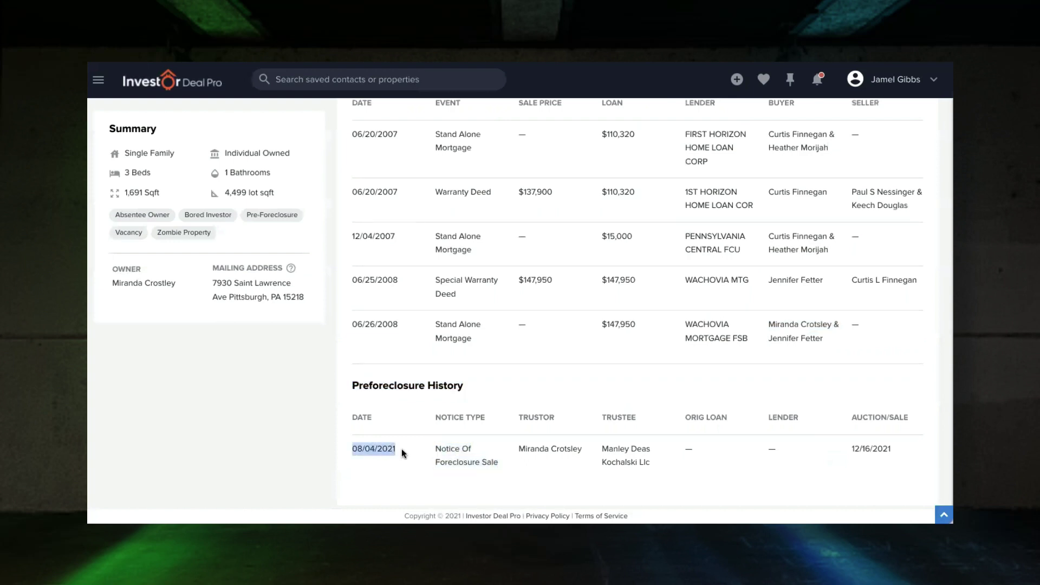
{"action": "left_click", "coordinate": [519, 452]}
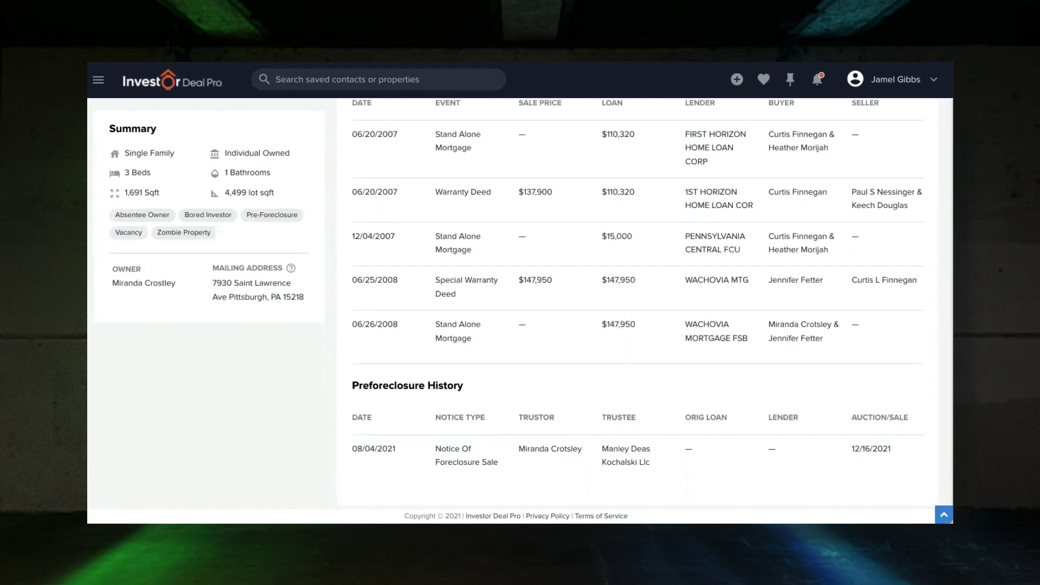
{"action": "scroll", "coordinate": [687, 254], "scroll_direction": "up", "scroll_amount": 15}
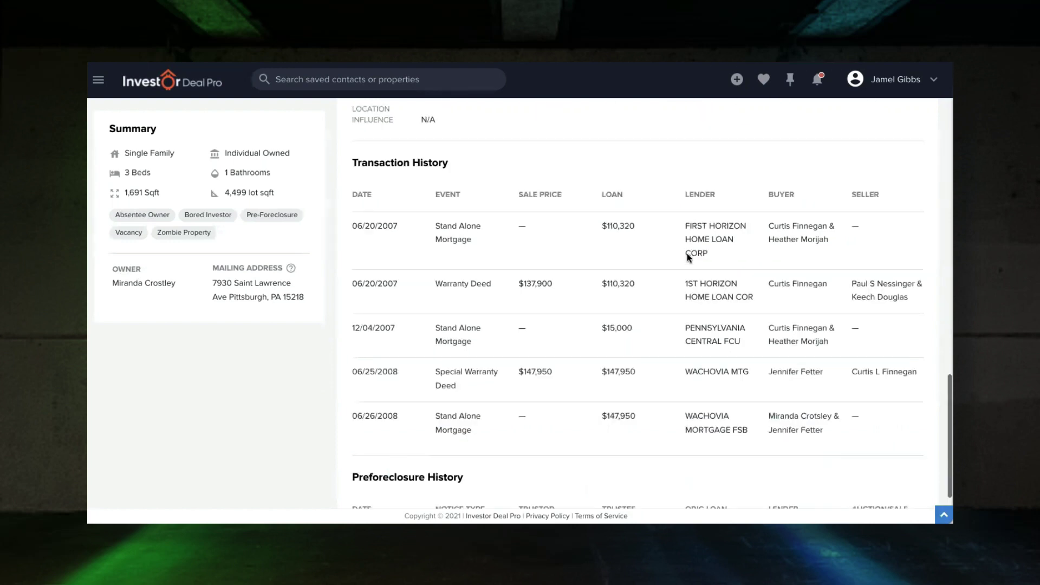
{"action": "scroll", "coordinate": [687, 255], "scroll_direction": "up", "scroll_amount": 8}
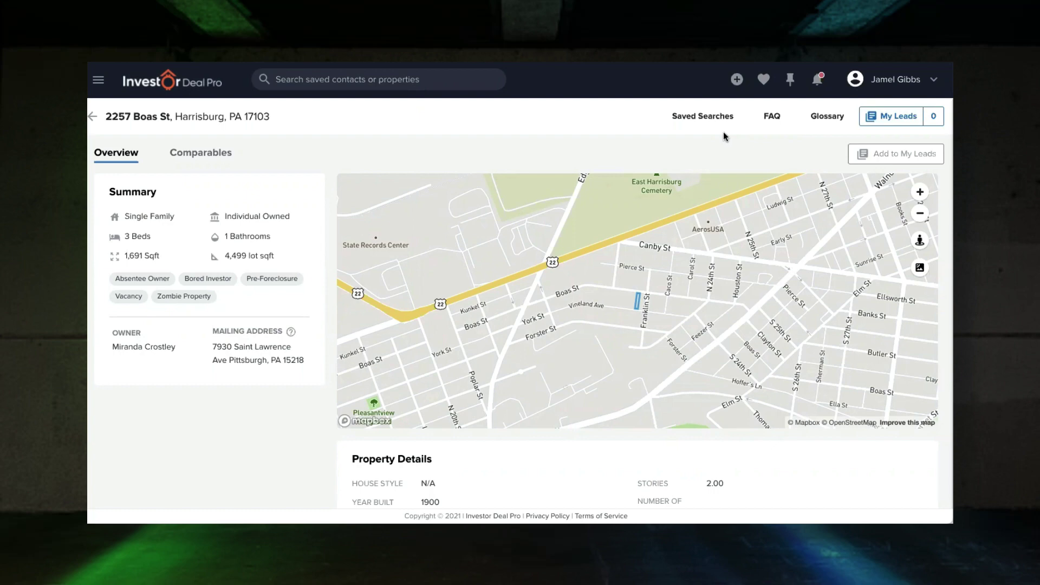
{"action": "left_click", "coordinate": [899, 117]}
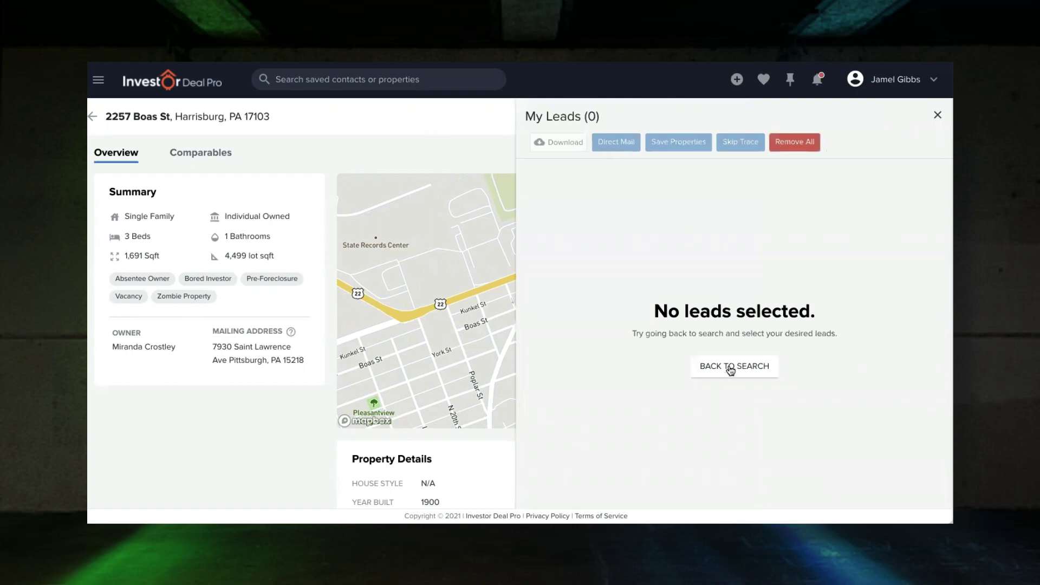
{"action": "left_click", "coordinate": [937, 114]}
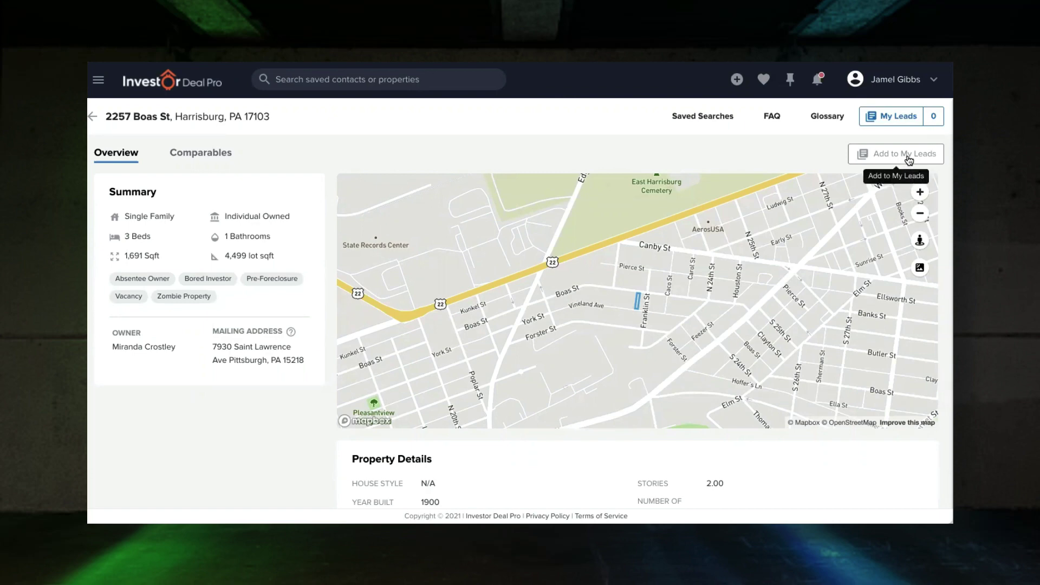
{"action": "left_click", "coordinate": [193, 157]}
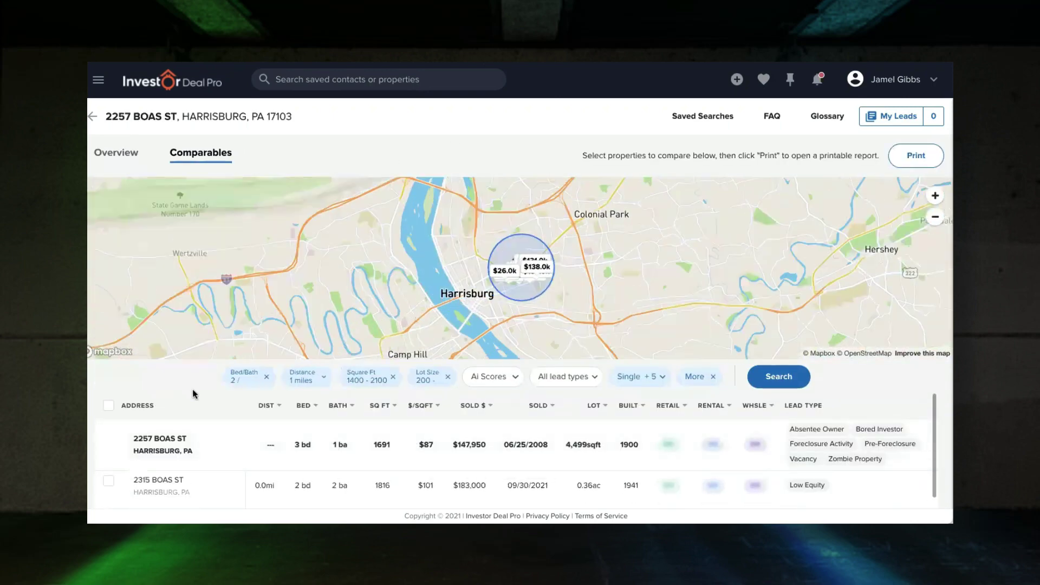
{"action": "scroll", "coordinate": [193, 391], "scroll_direction": "down", "scroll_amount": 2}
{"action": "scroll", "coordinate": [193, 389], "scroll_direction": "down", "scroll_amount": 2}
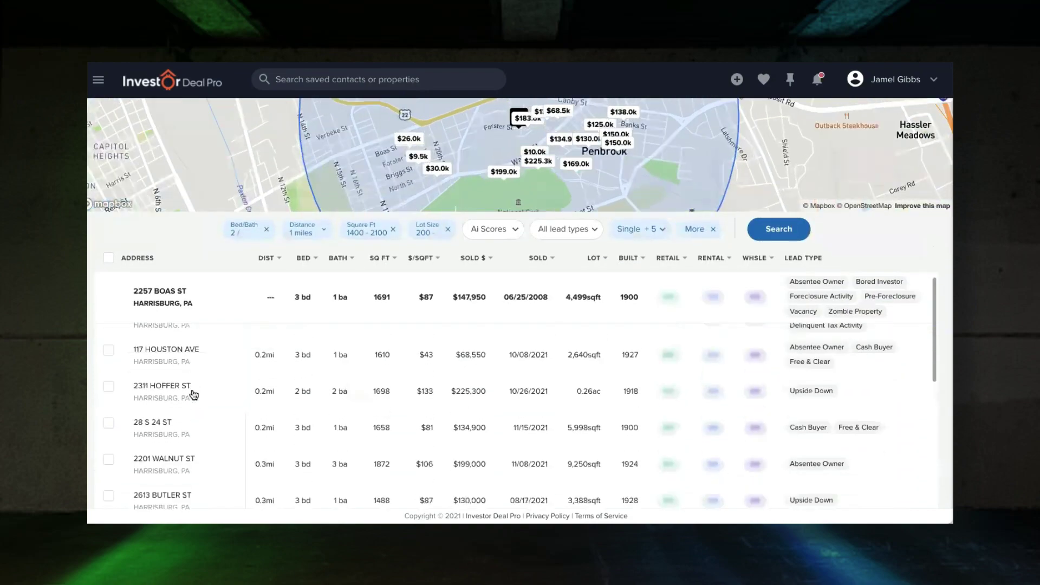
{"action": "scroll", "coordinate": [193, 394], "scroll_direction": "up", "scroll_amount": 3}
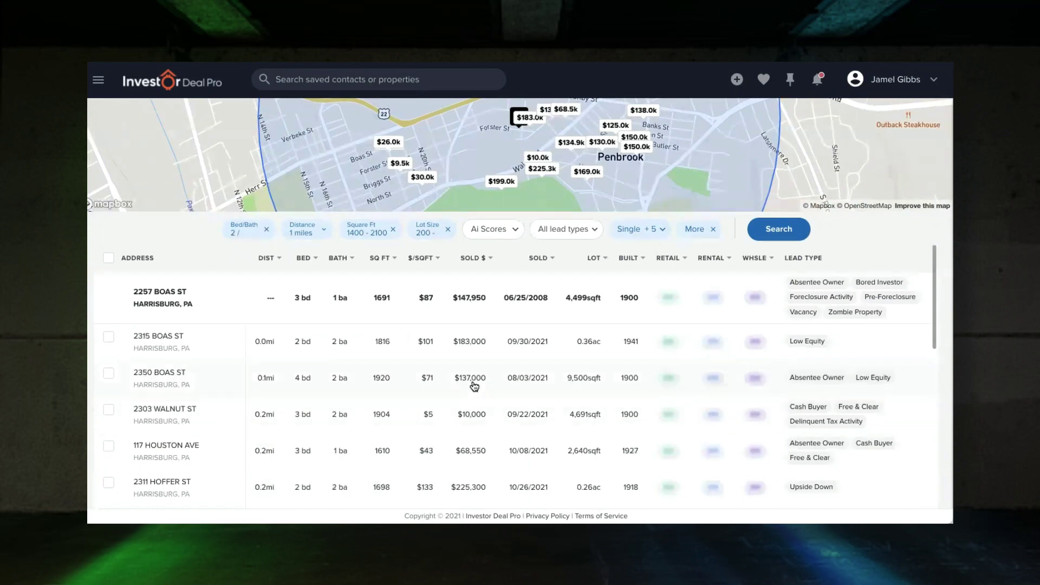
{"action": "scroll", "coordinate": [475, 386], "scroll_direction": "up", "scroll_amount": 1}
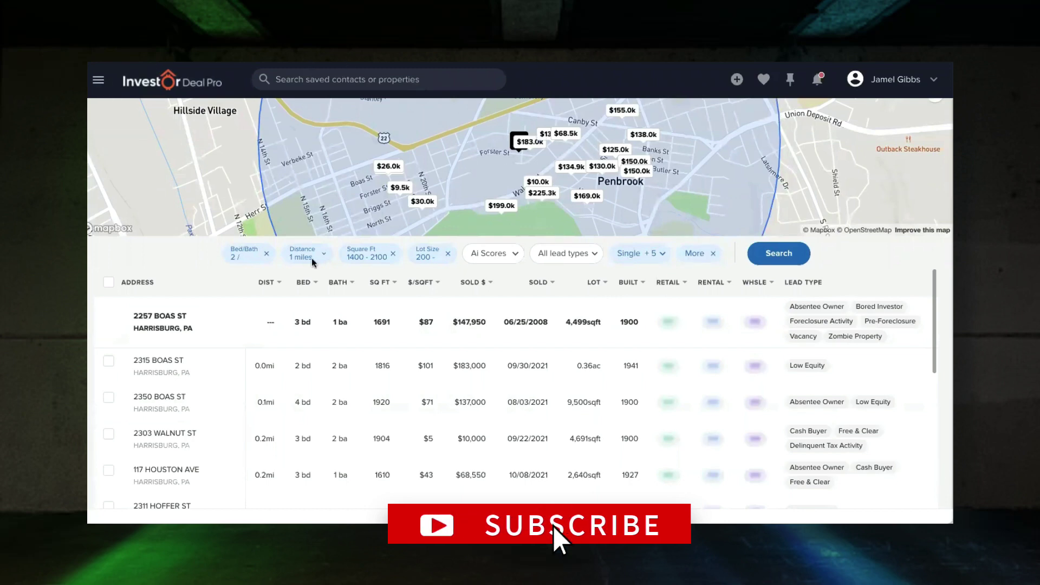
{"action": "left_click", "coordinate": [641, 320]}
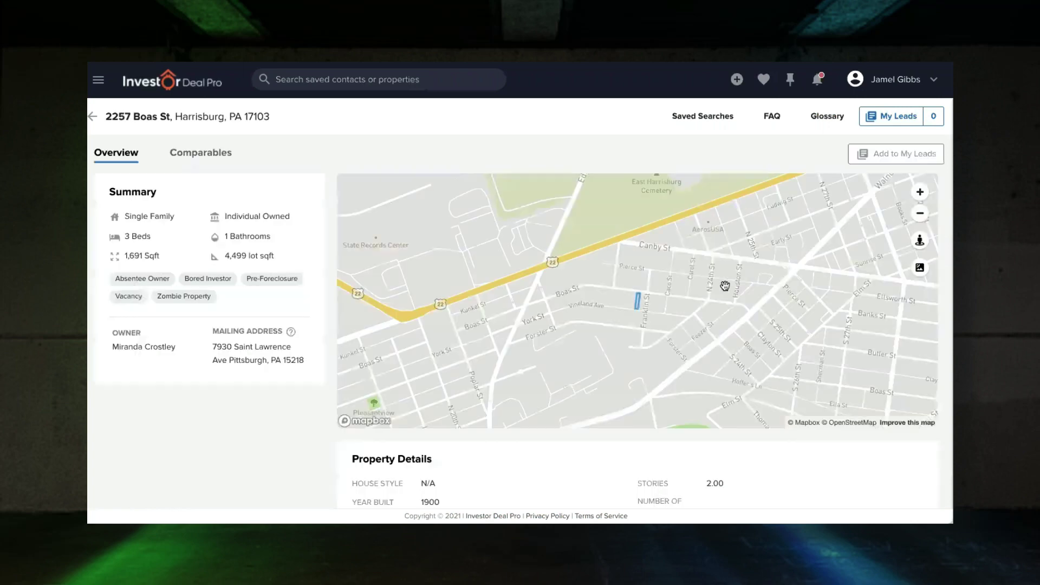
{"action": "left_click", "coordinate": [907, 155]}
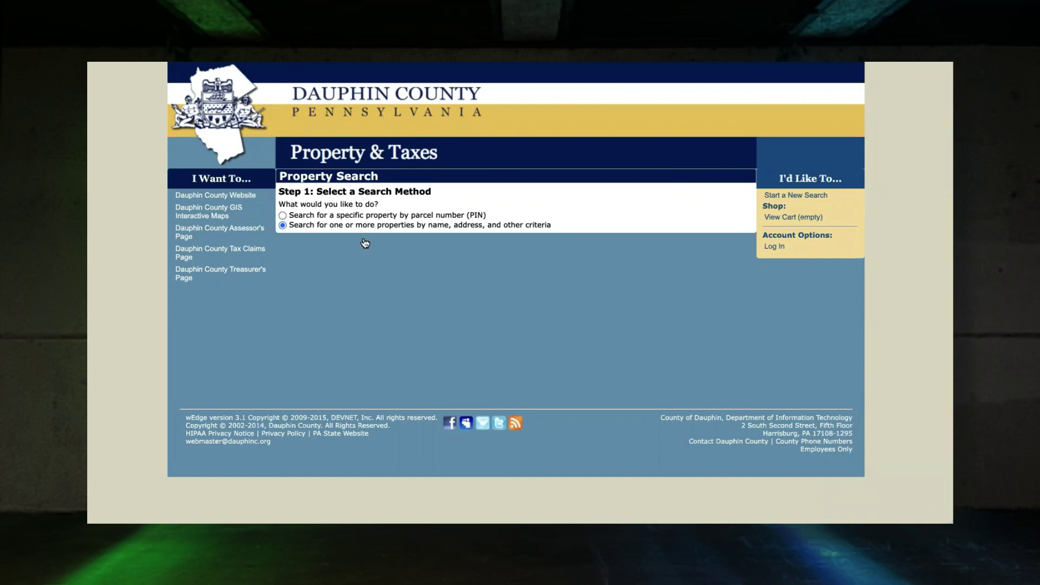
{"action": "left_click", "coordinate": [330, 227]}
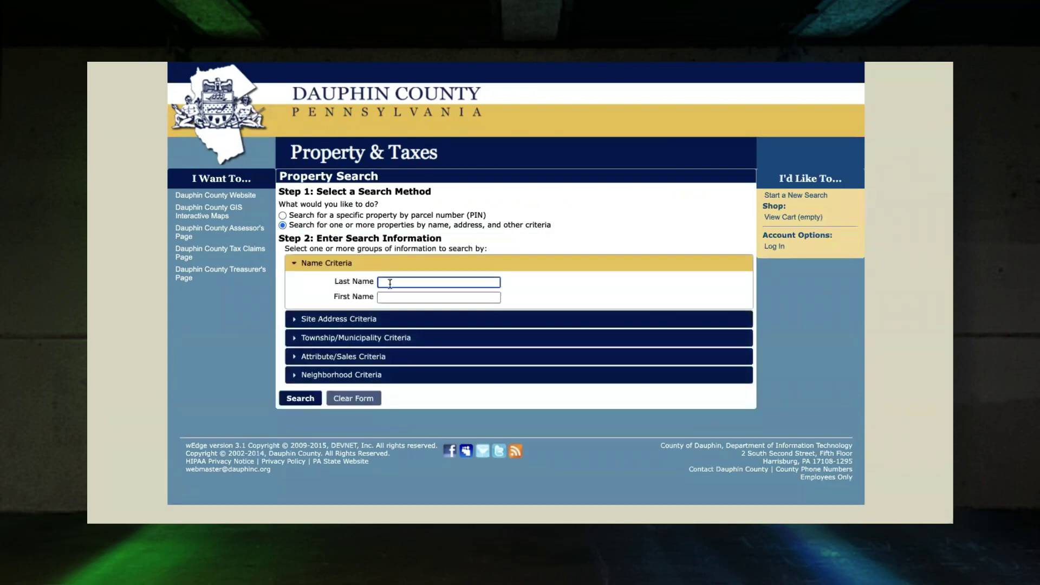
{"action": "left_click", "coordinate": [349, 320]}
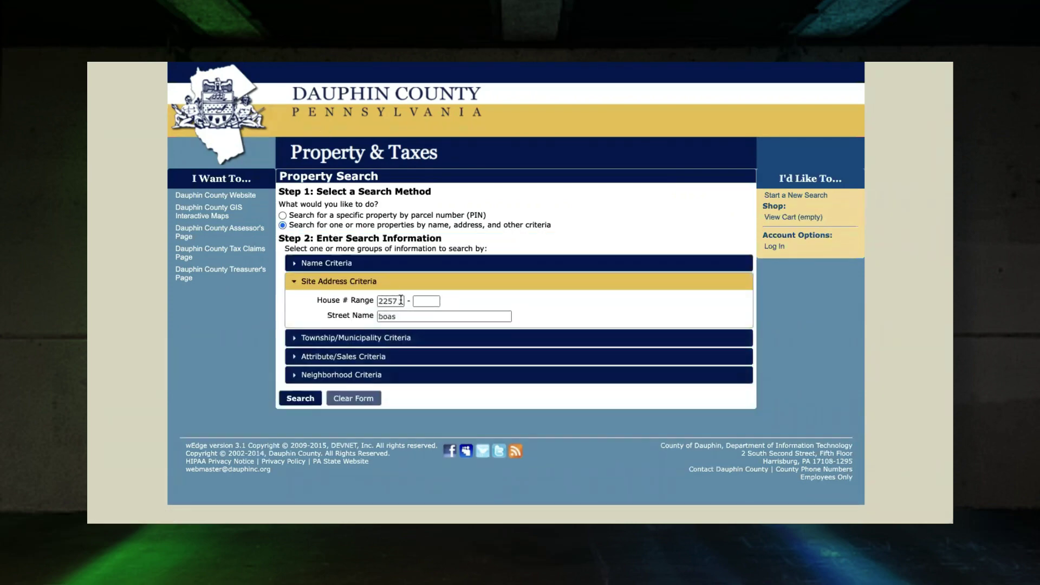
{"action": "left_click_drag", "start_coordinate": [400, 301], "coordinate": [361, 297]}
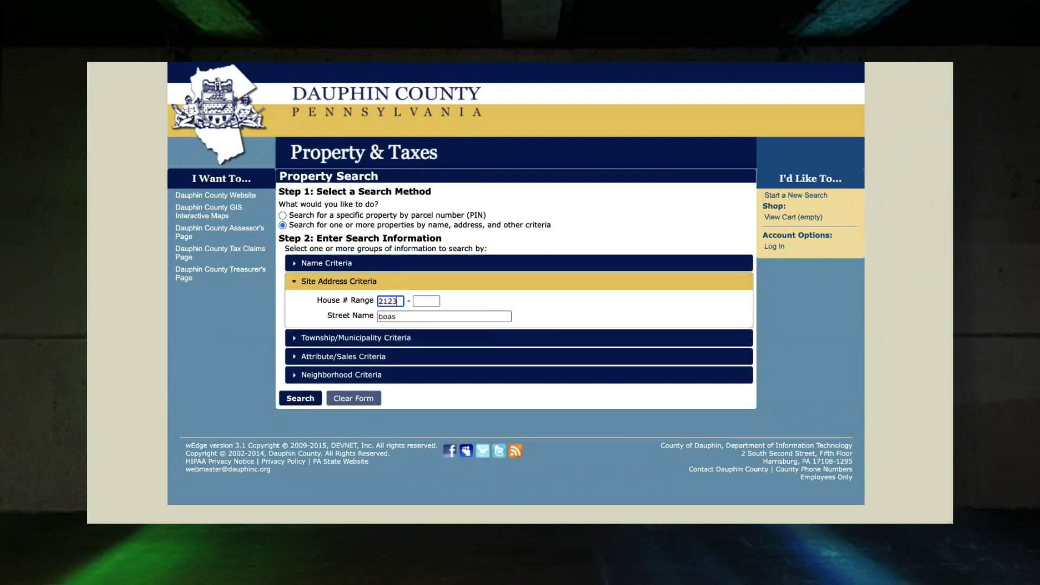
{"action": "key", "text": "Tab"}
{"action": "key", "text": "Tab"}
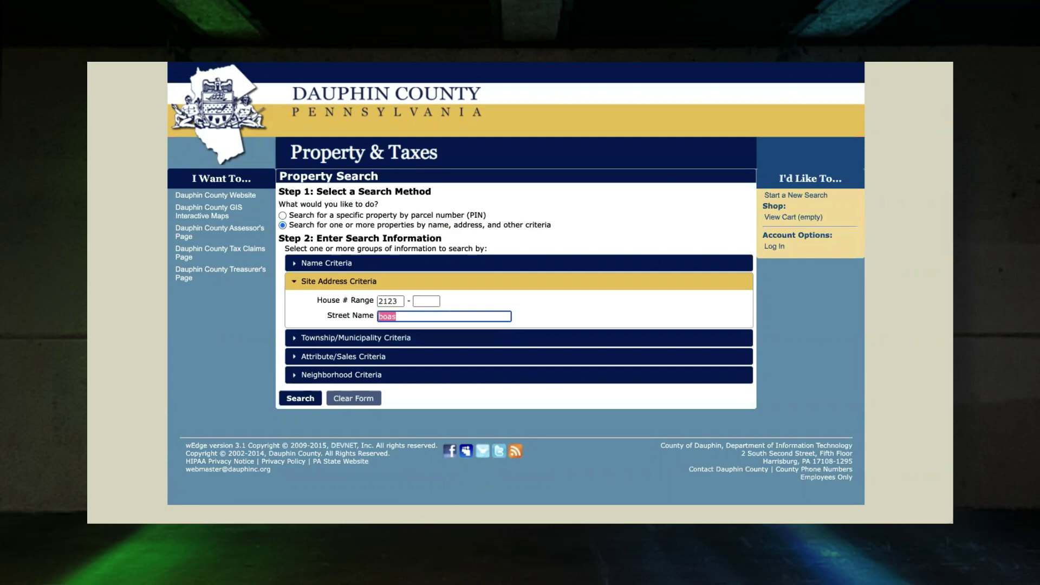
{"action": "key", "text": "Return"}
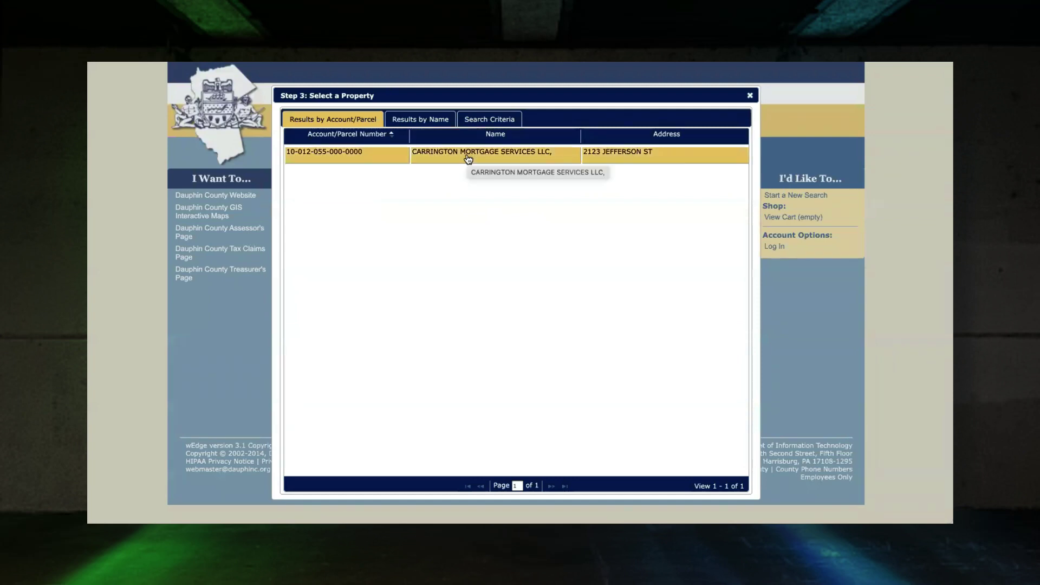
{"action": "left_click", "coordinate": [469, 159]}
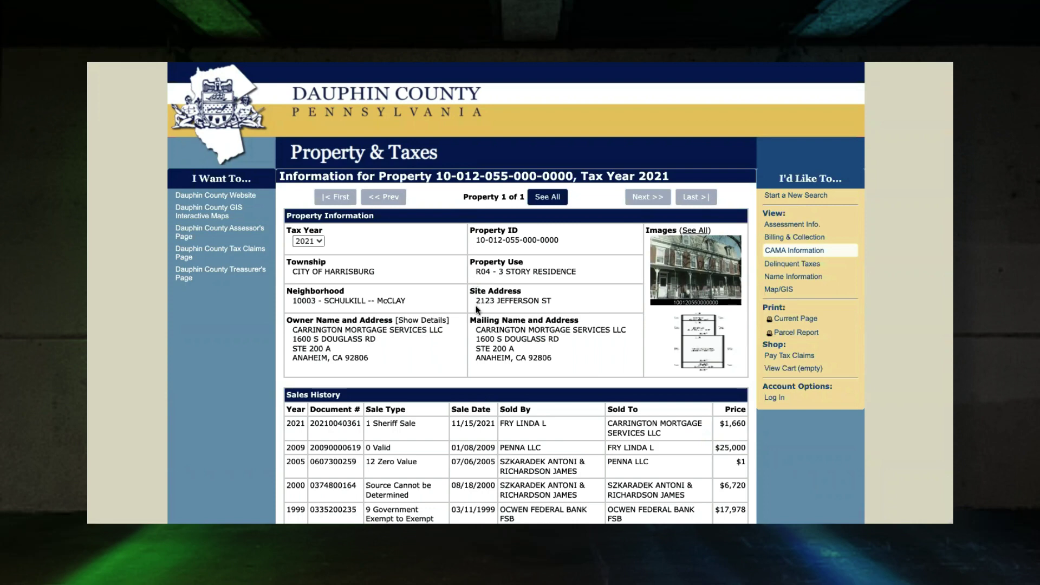
{"action": "left_click_drag", "start_coordinate": [477, 329], "coordinate": [627, 331]}
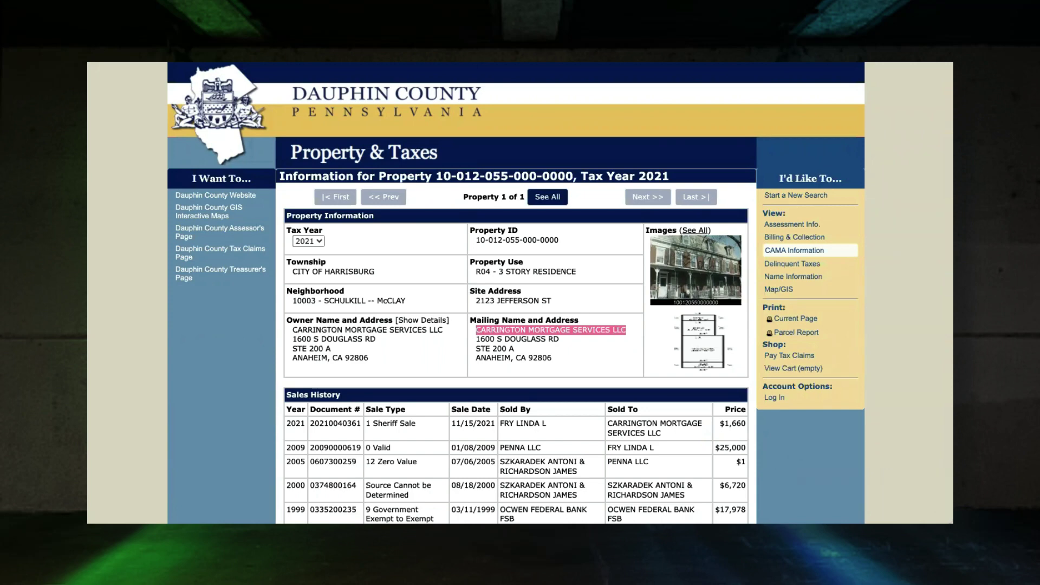
{"action": "key", "text": "super+t"}
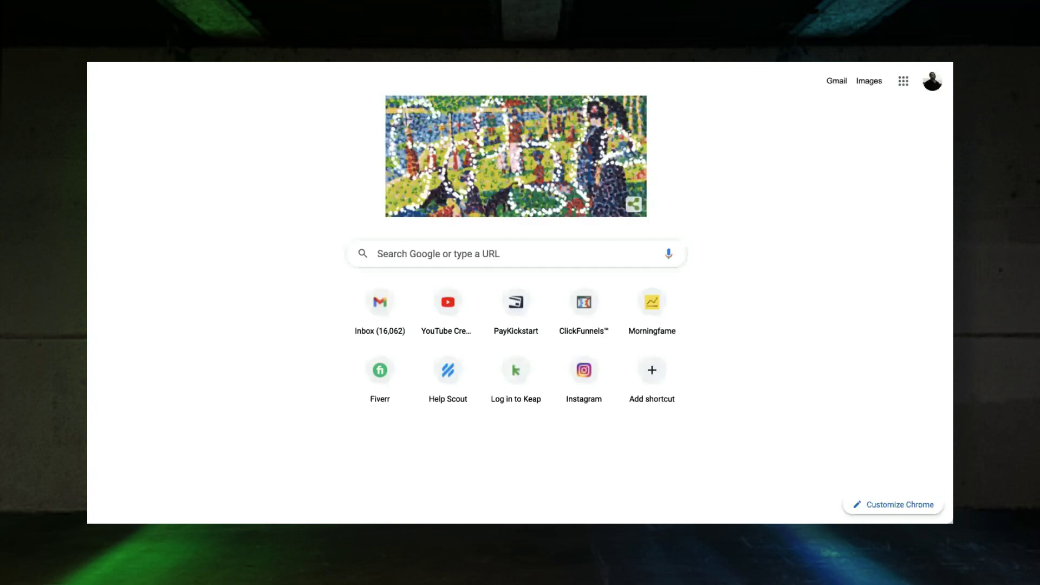
Search Google for Carrington Mortgage Services LLC and open the company's official website.
{"action": "type", "text": "carrington mortgage services llc"}
{"action": "key", "text": "Return"}
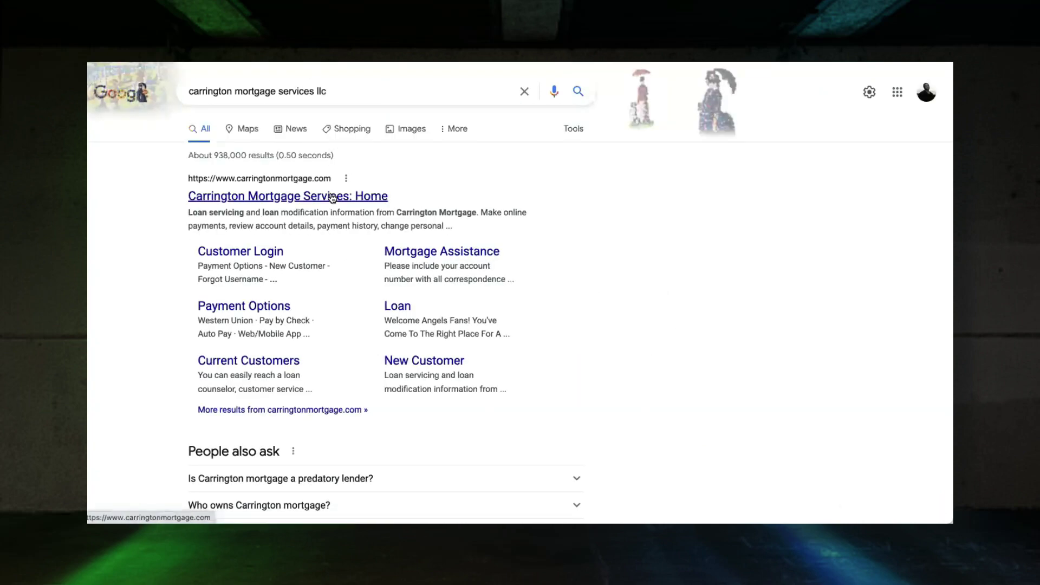
{"action": "left_click", "coordinate": [273, 201]}
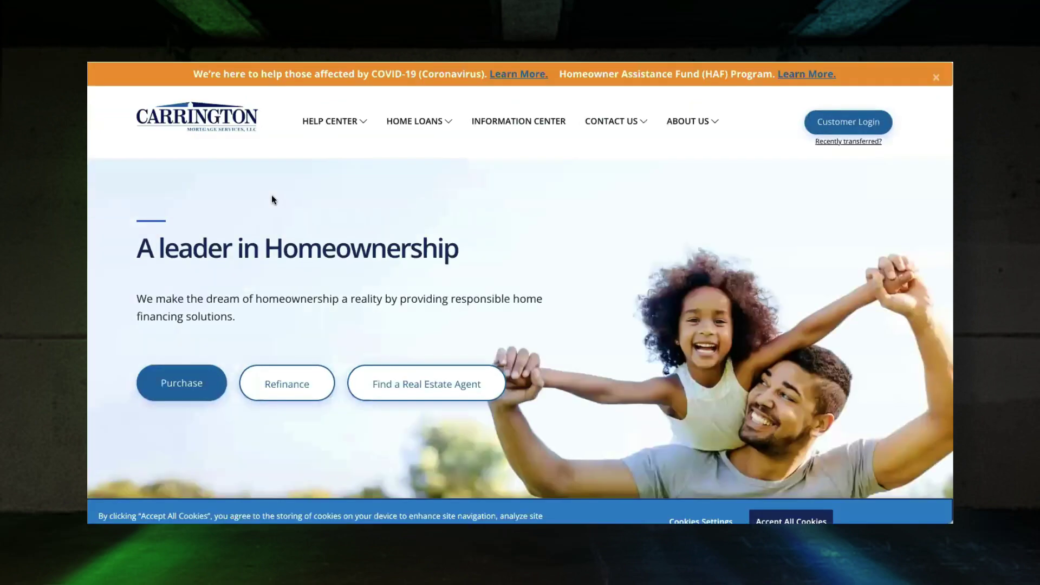
{"action": "mouse_move", "coordinate": [604, 126]}
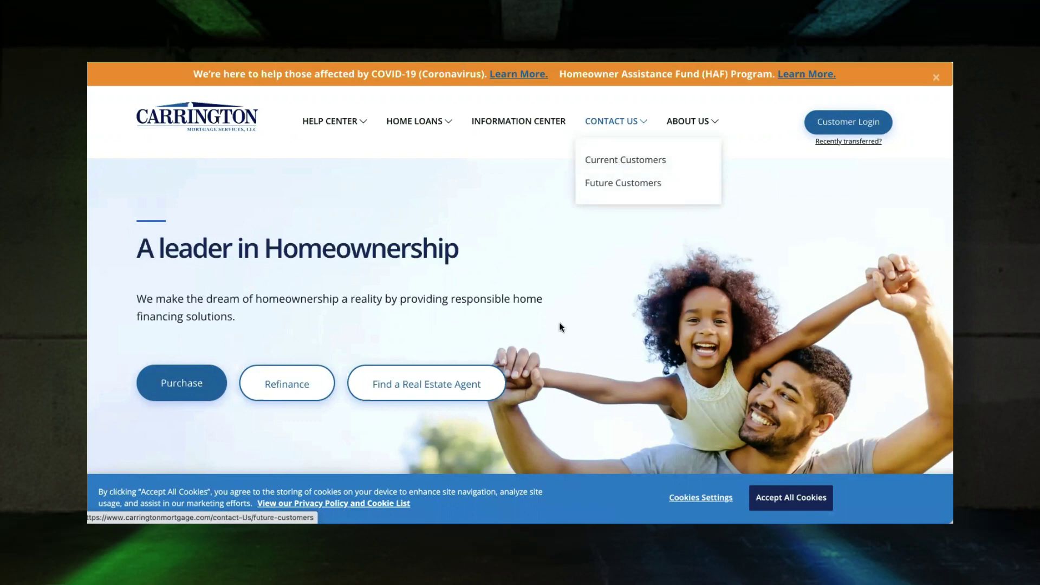
{"action": "scroll", "coordinate": [562, 390], "scroll_direction": "down", "scroll_amount": 10}
{"action": "scroll", "coordinate": [561, 328], "scroll_direction": "down", "scroll_amount": 10}
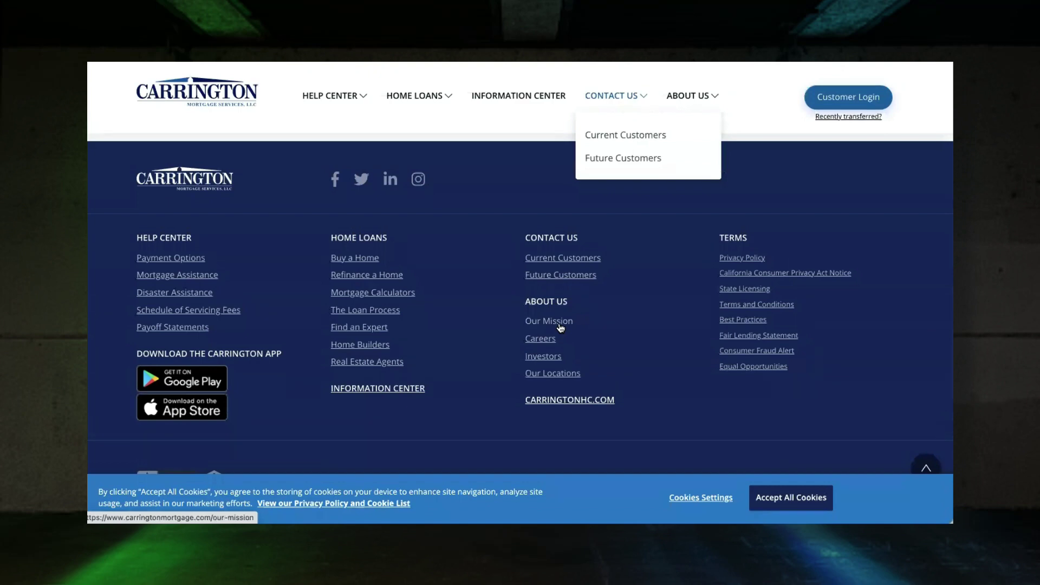
{"action": "scroll", "coordinate": [560, 327], "scroll_direction": "up", "scroll_amount": 15}
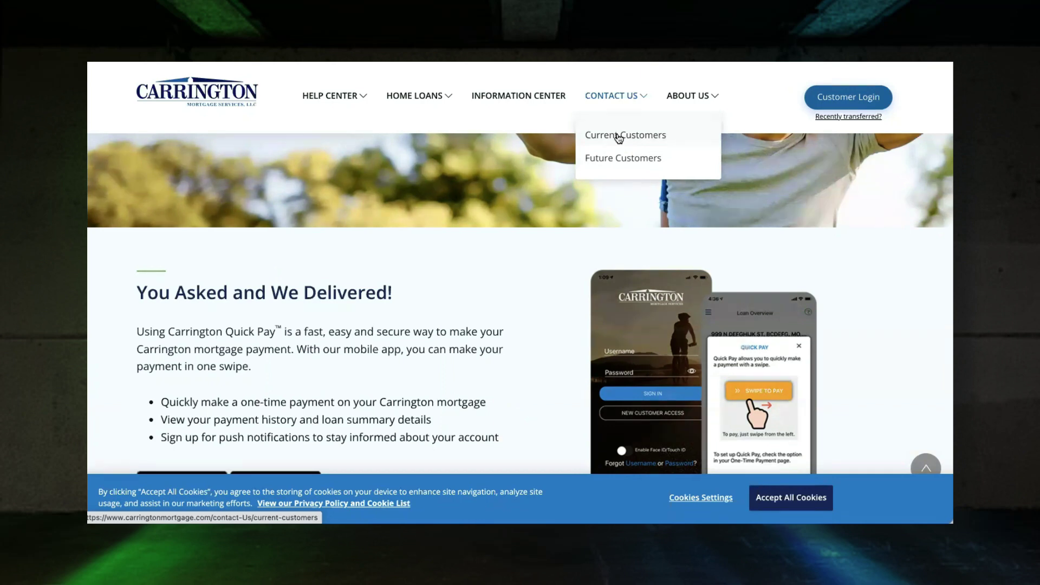
Open Carrington's contact page for current customers.
{"action": "left_click", "coordinate": [619, 136]}
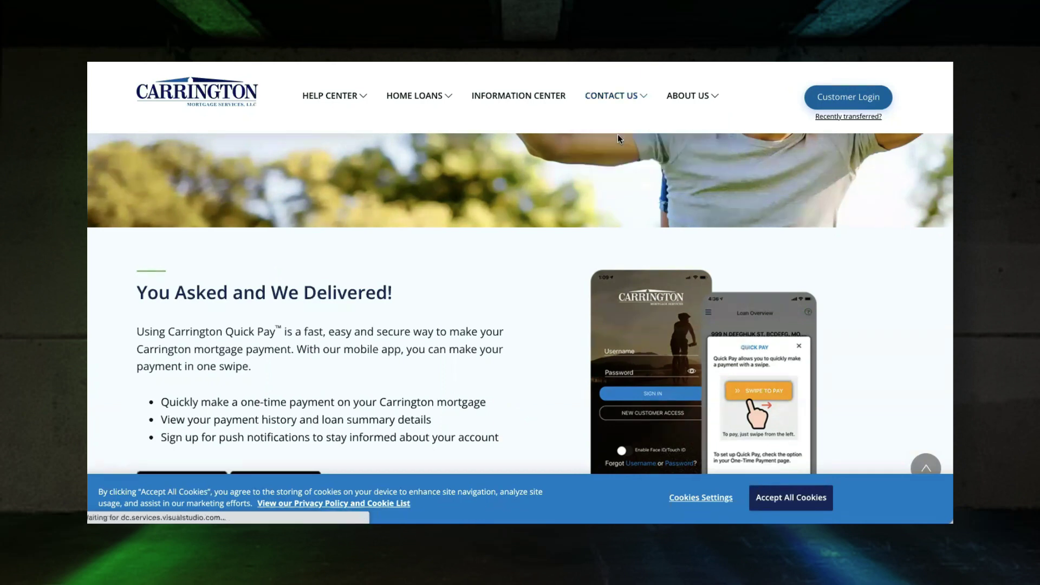
{"action": "scroll", "coordinate": [408, 263], "scroll_direction": "down", "scroll_amount": 5}
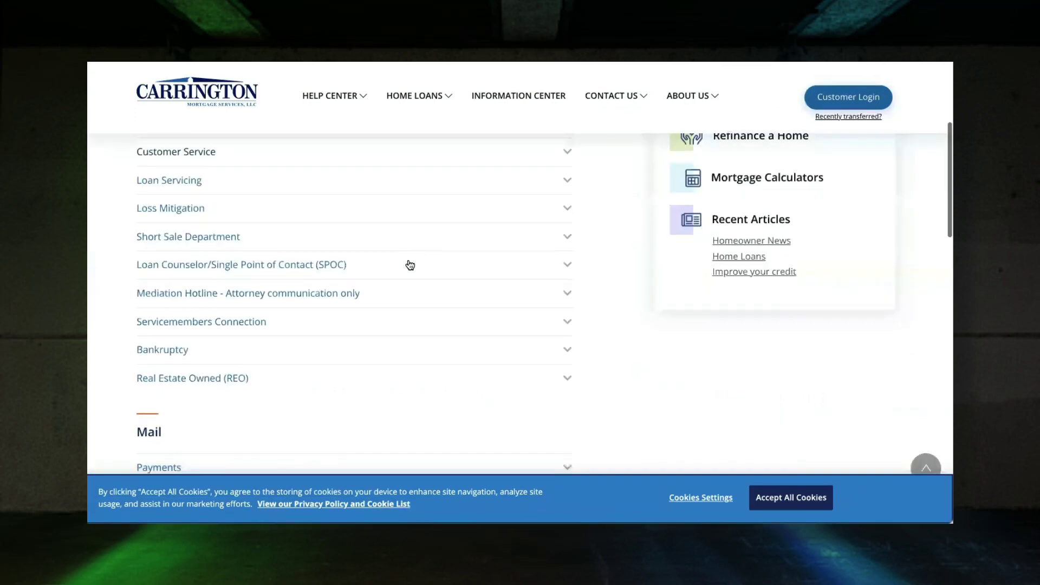
{"action": "scroll", "coordinate": [125, 274], "scroll_direction": "up", "scroll_amount": 2}
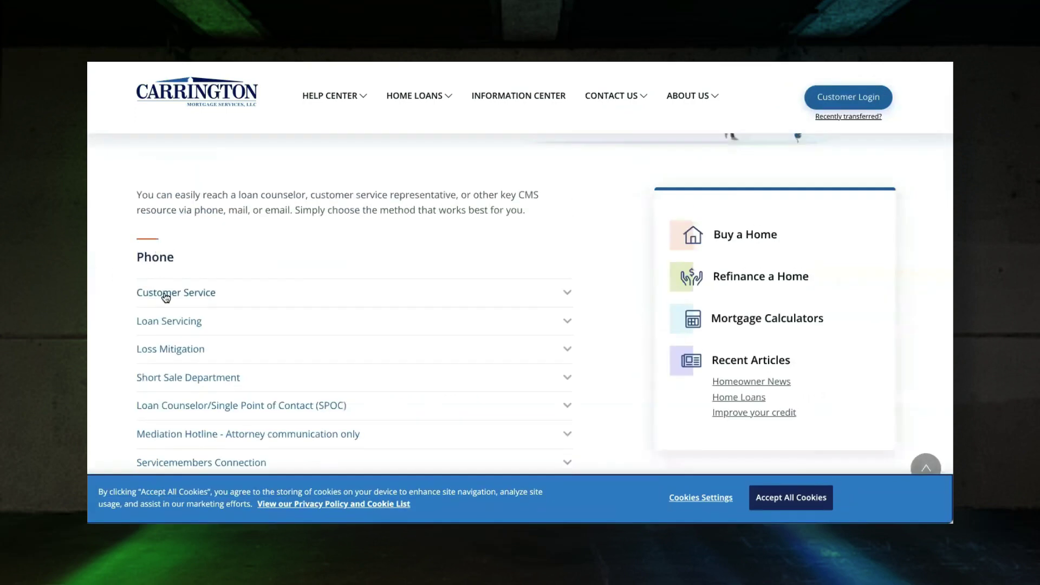
{"action": "scroll", "coordinate": [166, 297], "scroll_direction": "down", "scroll_amount": 1}
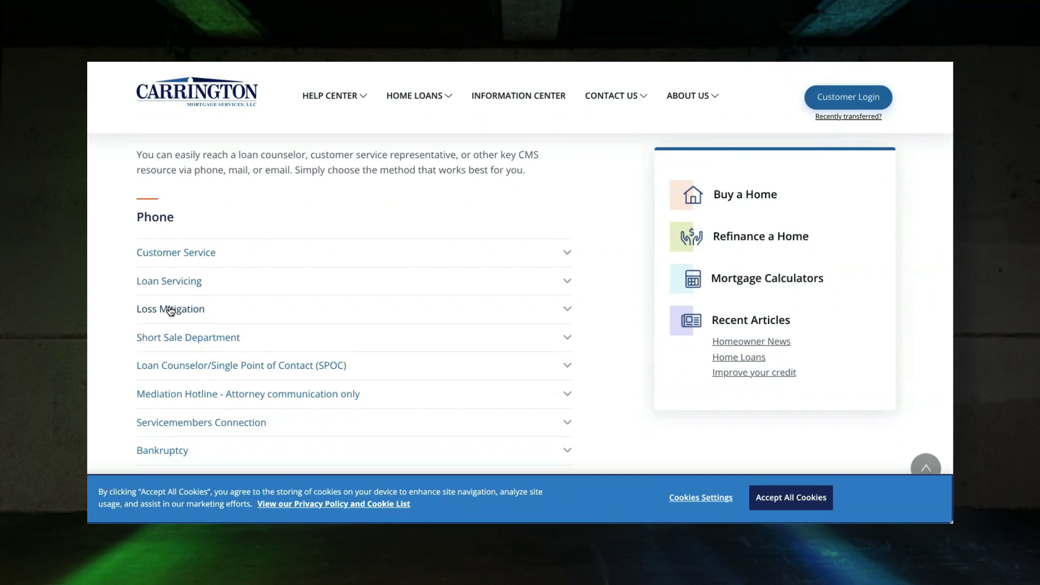
{"action": "scroll", "coordinate": [166, 417], "scroll_direction": "down", "scroll_amount": 2}
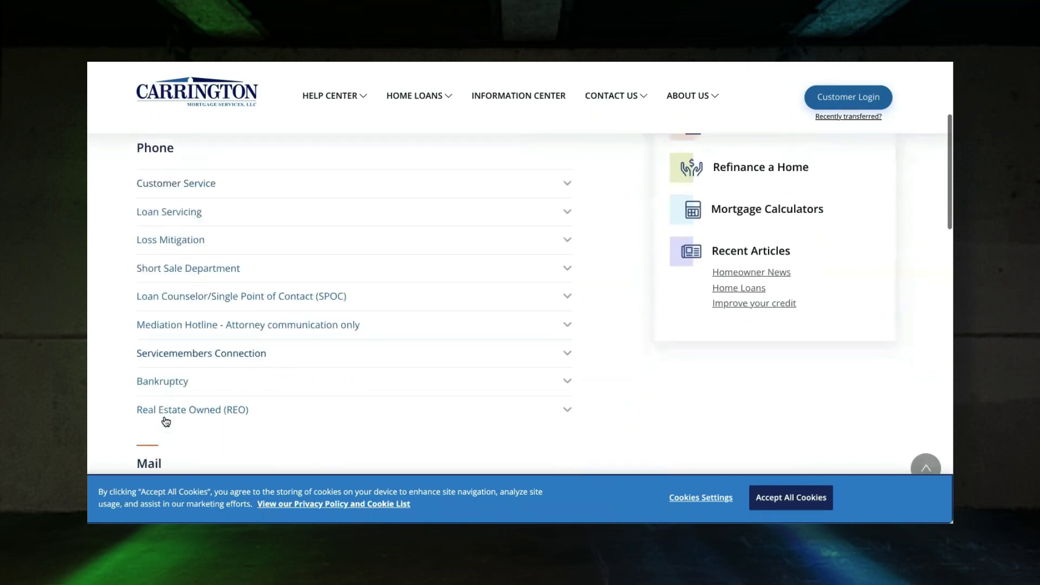
Expand the Real Estate Owned (REO) section and copy its email address.
{"action": "left_click", "coordinate": [172, 402]}
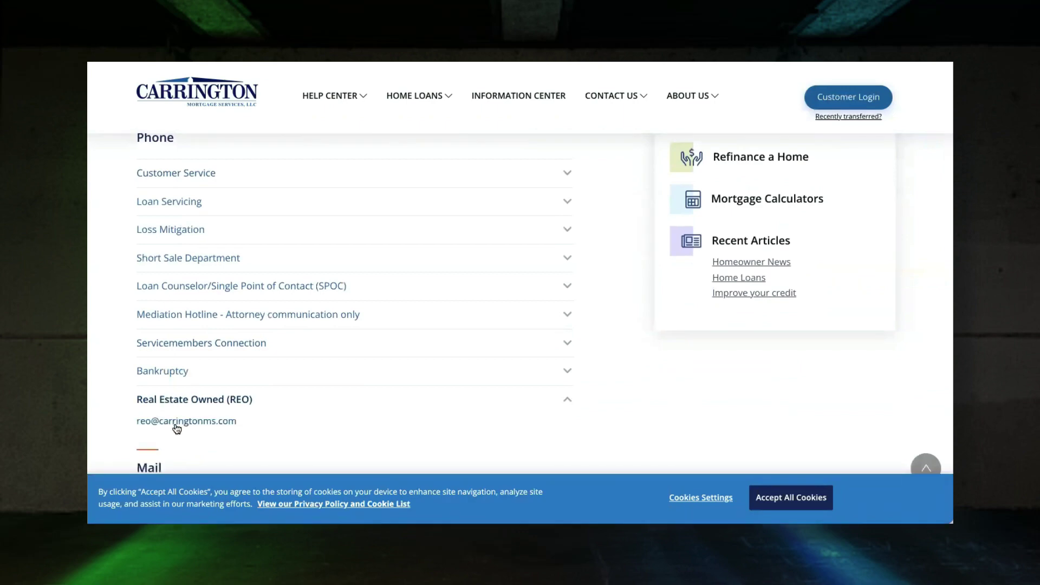
{"action": "scroll", "coordinate": [176, 427], "scroll_direction": "down", "scroll_amount": 3}
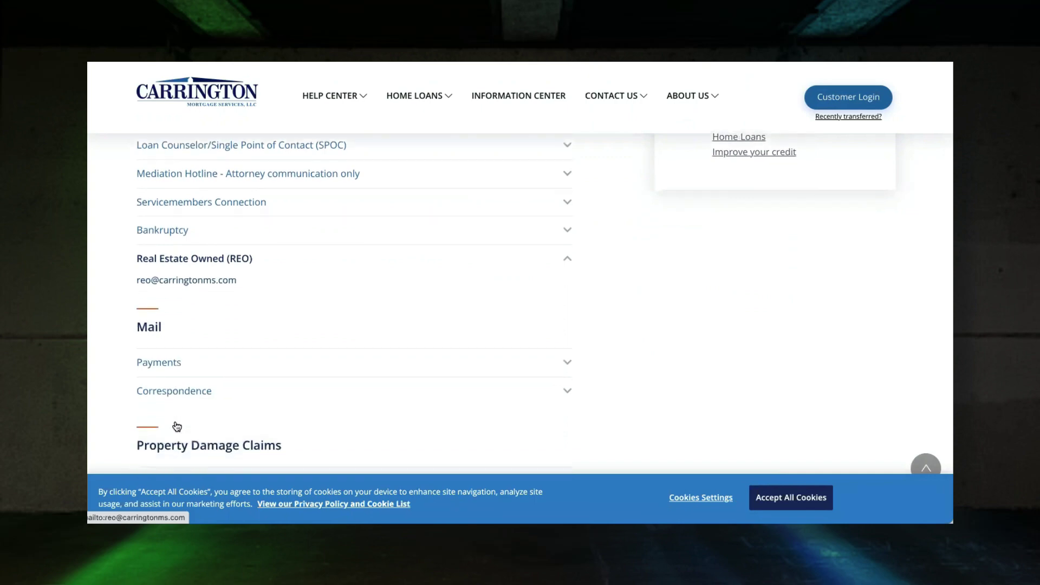
{"action": "scroll", "coordinate": [177, 427], "scroll_direction": "up", "scroll_amount": 3}
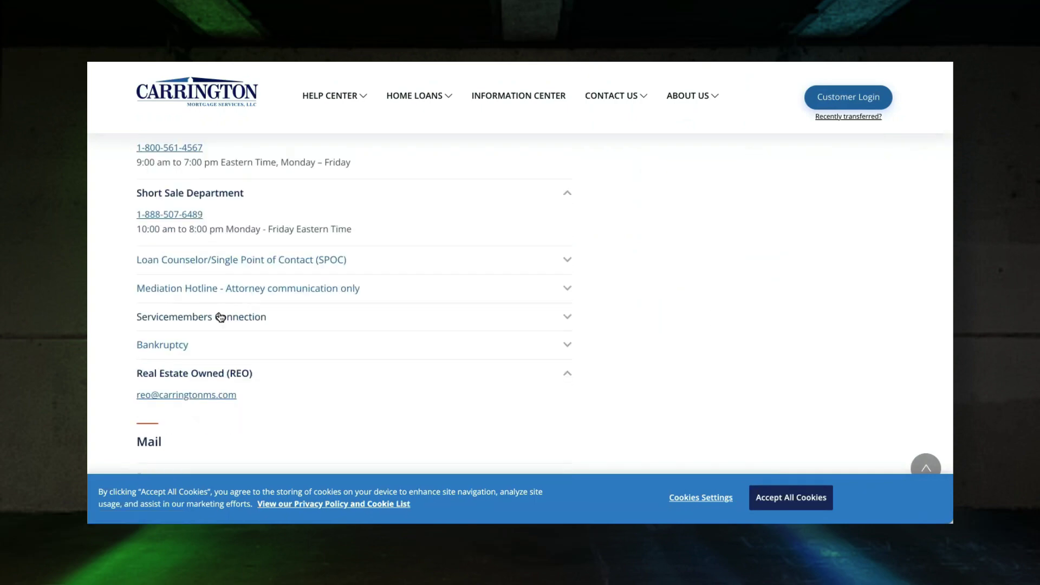
{"action": "right_click", "coordinate": [215, 401]}
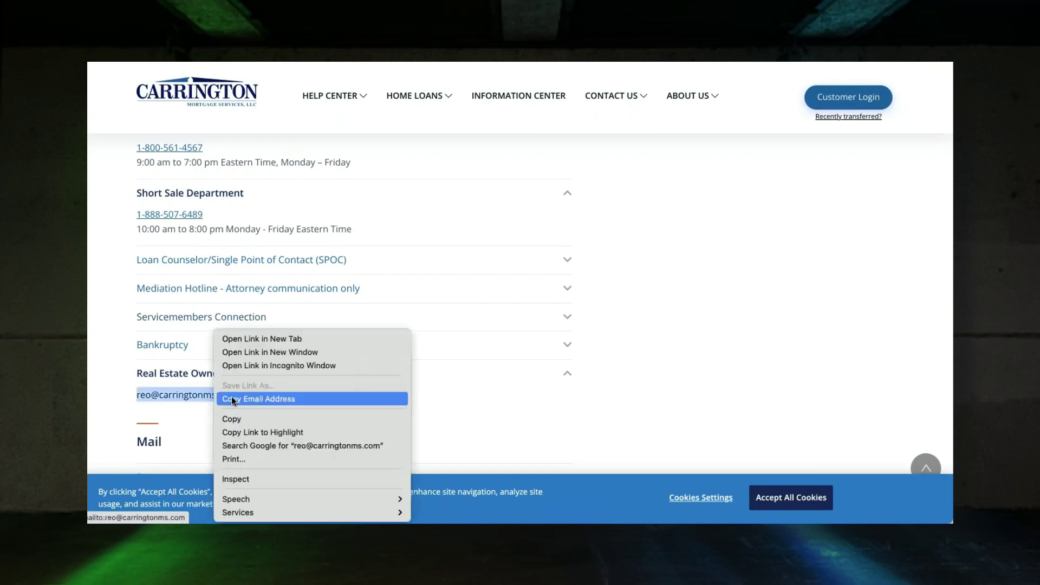
{"action": "left_click", "coordinate": [345, 399]}
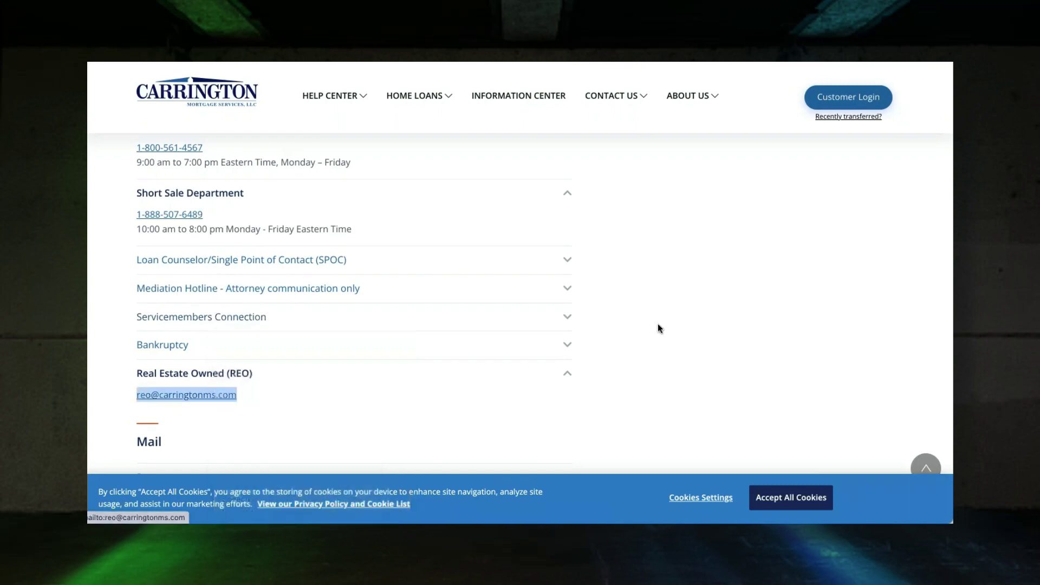
{"action": "right_click", "coordinate": [198, 401]}
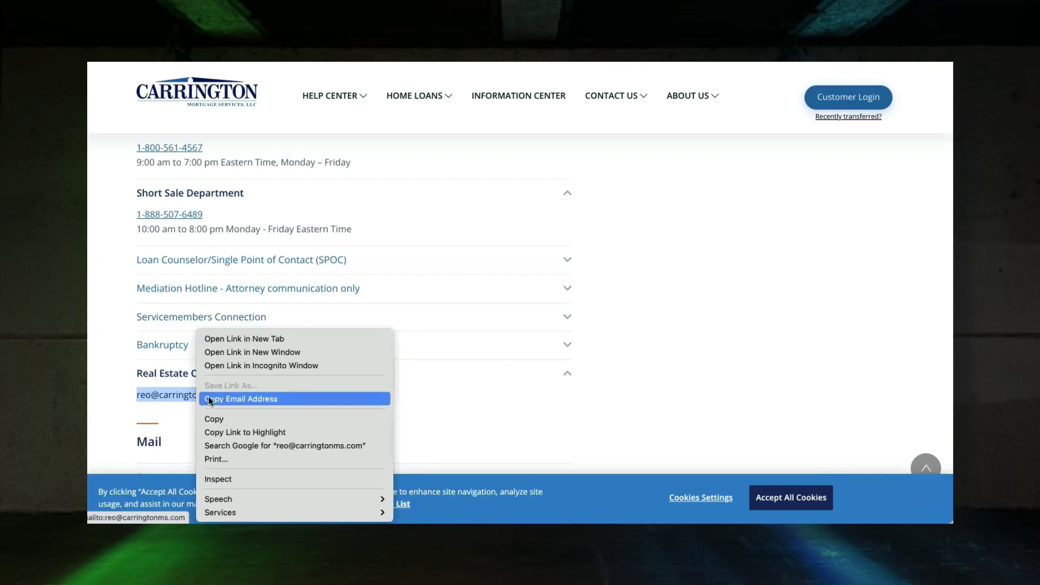
{"action": "left_click", "coordinate": [212, 401]}
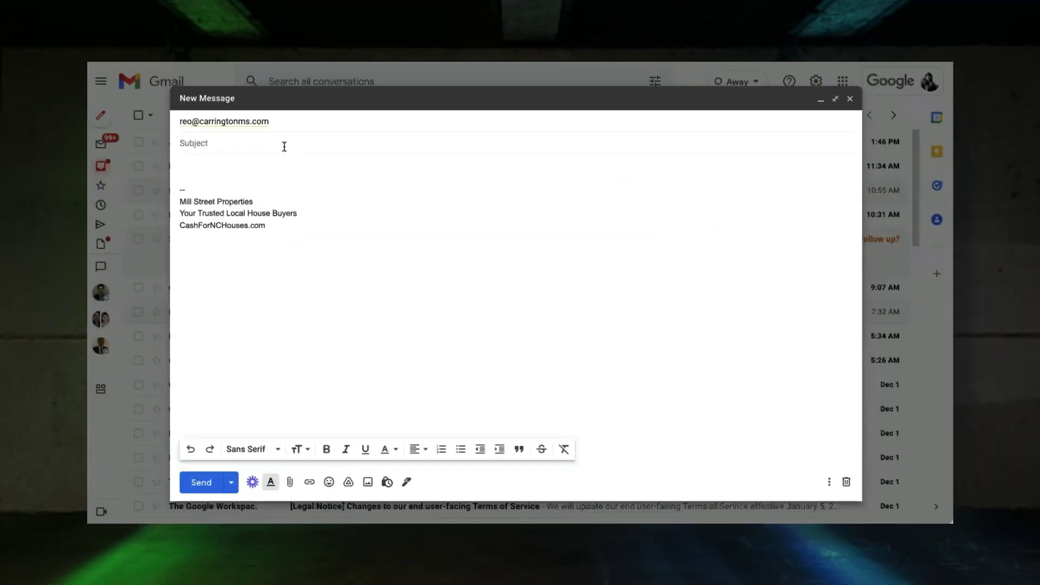
Give the message subject 'Property in Harrisburg' and start the body with 'Hi,'.
{"action": "type", "text": "Property in Pittsburgh"}
{"action": "key", "text": "Tab"}
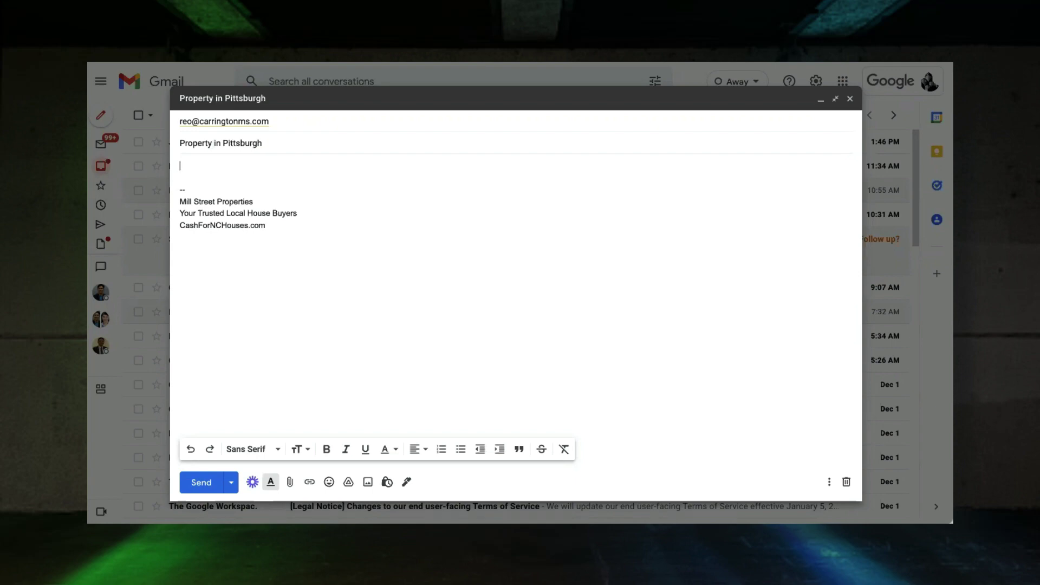
{"action": "type", "text": "Hi,"}
{"action": "key", "text": "Return"}
{"action": "key", "text": "Return"}
{"action": "type", "text": "W"}
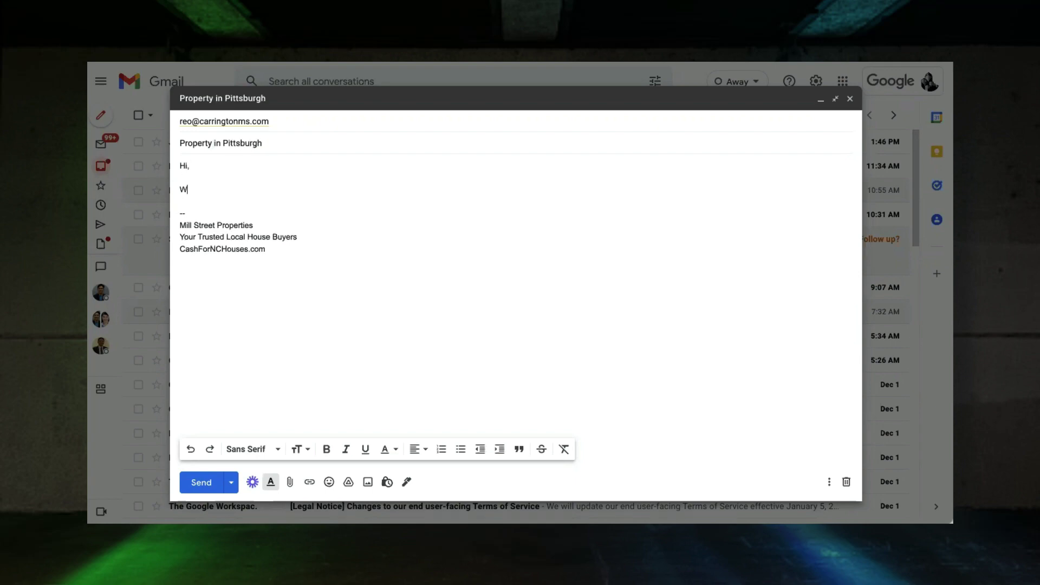
{"action": "type", "text": "e noticed you"}
{"action": "double_click", "coordinate": [247, 145]}
{"action": "key", "text": "BackSpace"}
{"action": "type", "text": "Ha"}
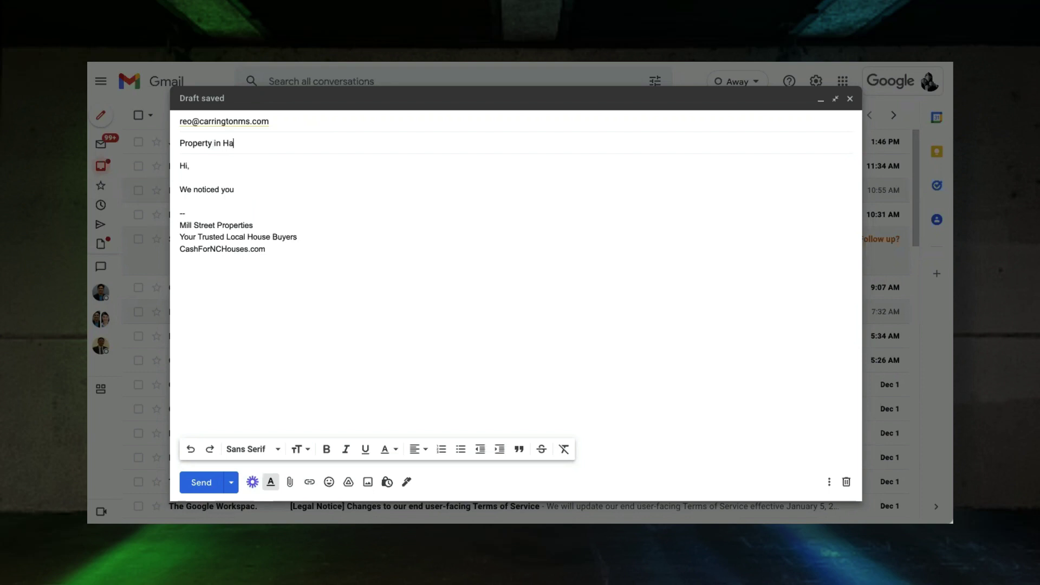
{"action": "type", "text": "rrisbug"}
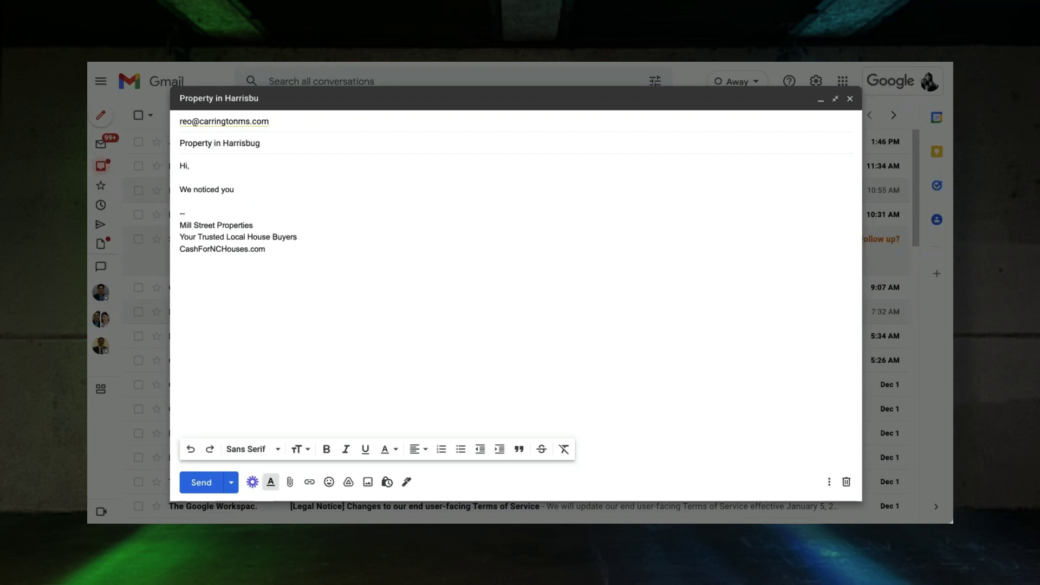
{"action": "key", "text": "BackSpace"}
{"action": "type", "text": "rg"}
Finish the sentence 'We noticed you have a property on Jefferson street in Harrisburg PA.'.
{"action": "left_click", "coordinate": [255, 188]}
{"action": "type", "text": "have a prioperty"}
{"action": "key", "text": "BackSpace"}
{"action": "key", "text": "BackSpace"}
{"action": "key", "text": "BackSpace"}
{"action": "key", "text": "BackSpace"}
{"action": "key", "text": "BackSpace"}
{"action": "key", "text": "BackSpace"}
{"action": "key", "text": "BackSpace"}
{"action": "type", "text": "operty"}
{"action": "key", "text": "Delete"}
{"action": "type", "text": "on"}
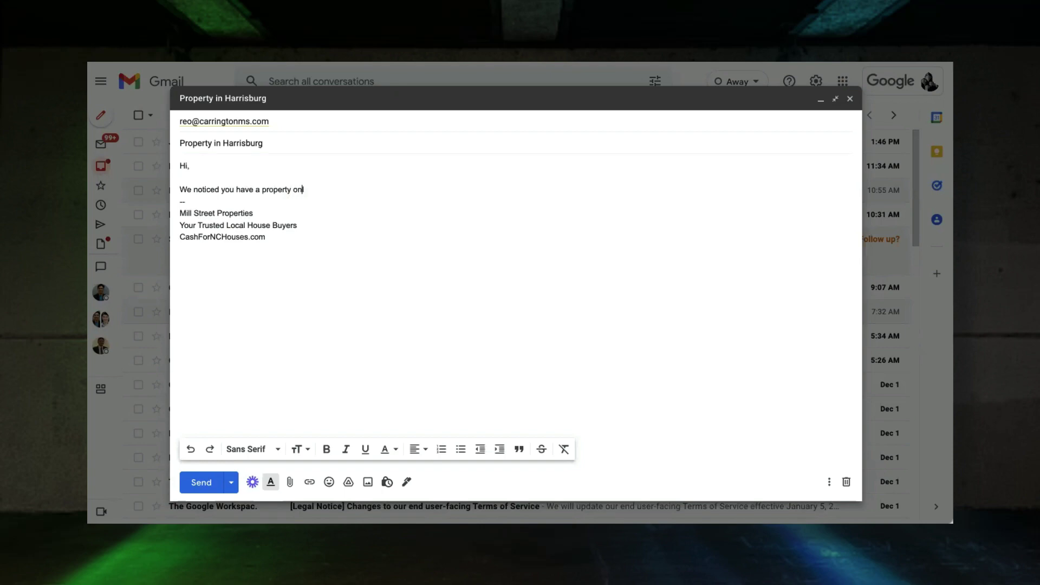
{"action": "type", "text": " Jefferson shl"}
{"action": "key", "text": "BackSpace"}
{"action": "type", "text": "ed"}
{"action": "key", "text": "BackSpace"}
{"action": "key", "text": "BackSpace"}
{"action": "key", "text": "BackSpace"}
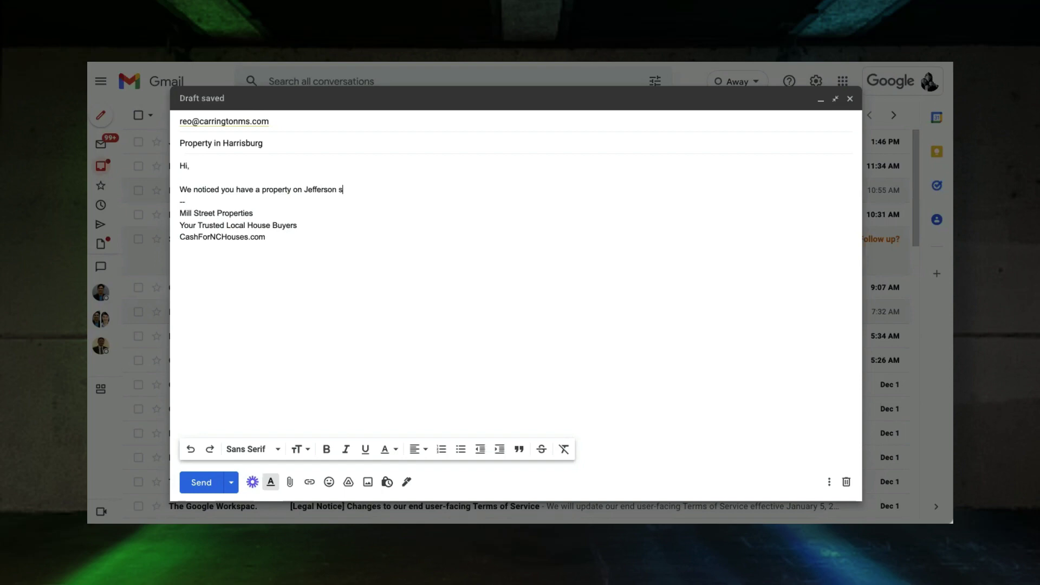
{"action": "type", "text": "treet in"}
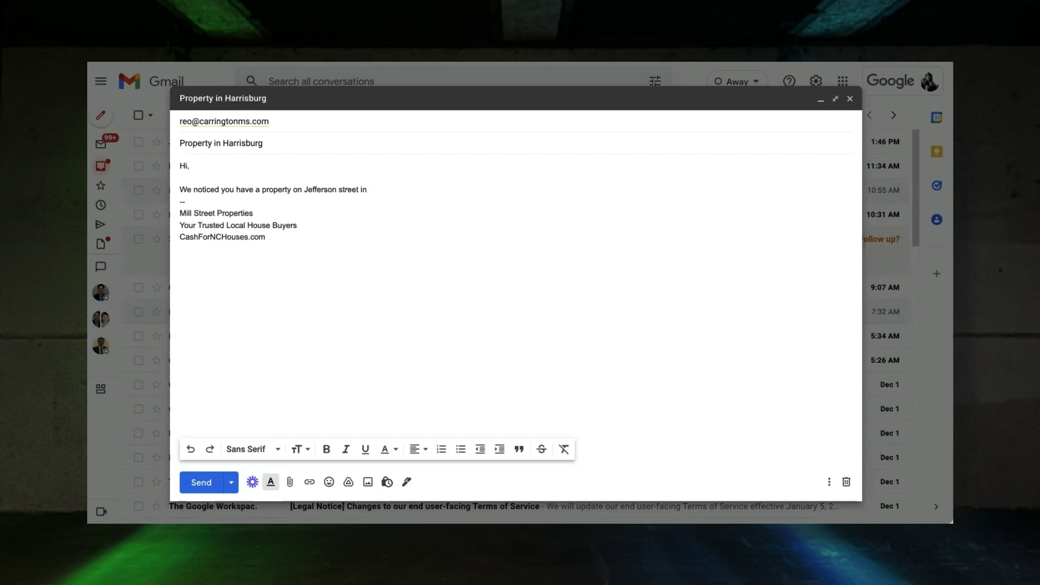
{"action": "type", "text": " Harris"}
{"action": "key", "text": "Tab"}
{"action": "type", "text": "PA."}
{"action": "key", "text": "Return"}
{"action": "key", "text": "Return"}
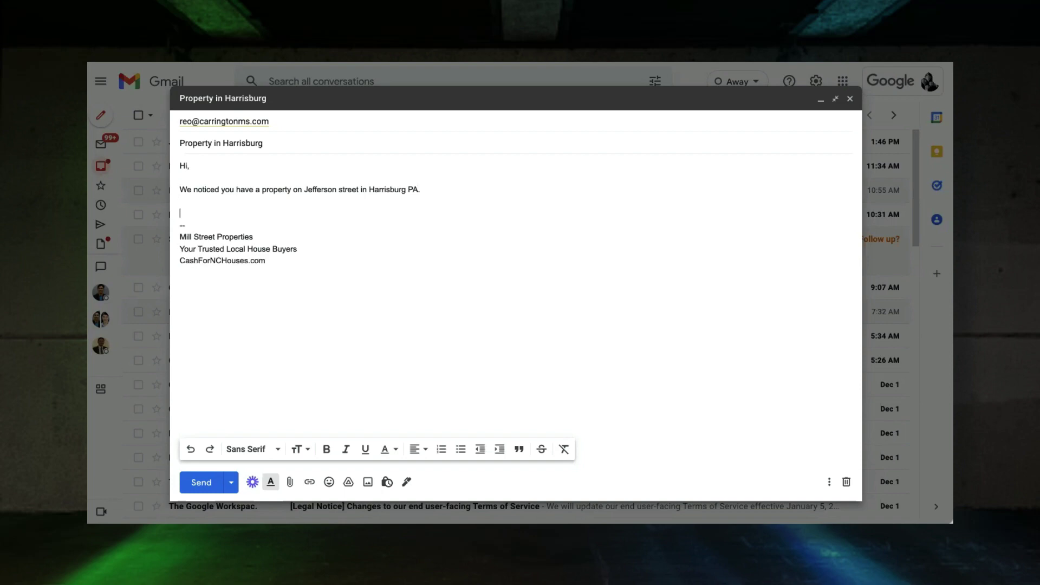
Write the sentence about interest in purchasing this property and who to speak to about an offer.
{"action": "type", "text": "We are interested in purha"}
{"action": "key", "text": "BackSpace"}
{"action": "type", "text": "his prope"}
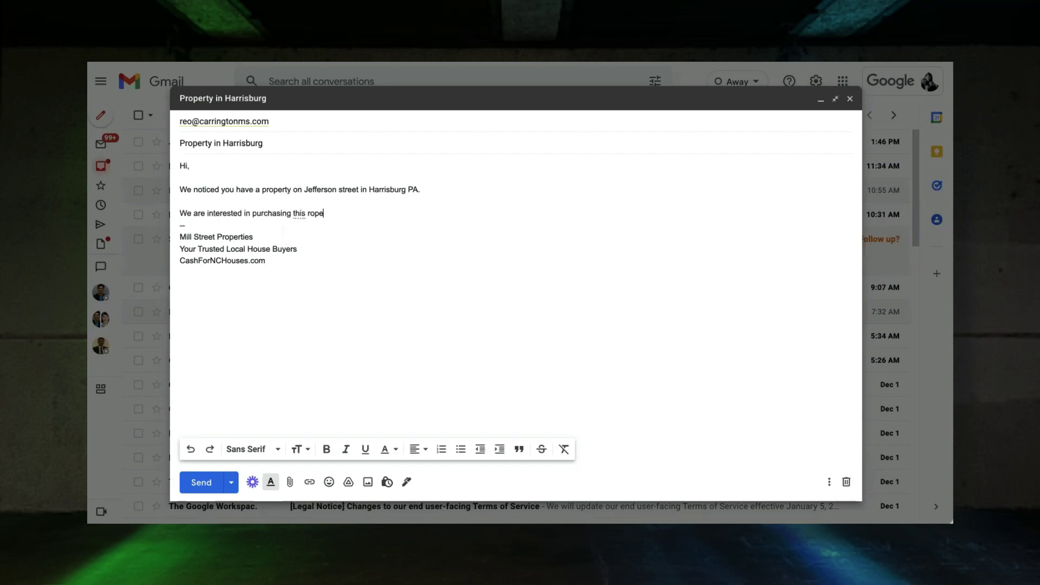
{"action": "type", "text": "rty and would like ot know"}
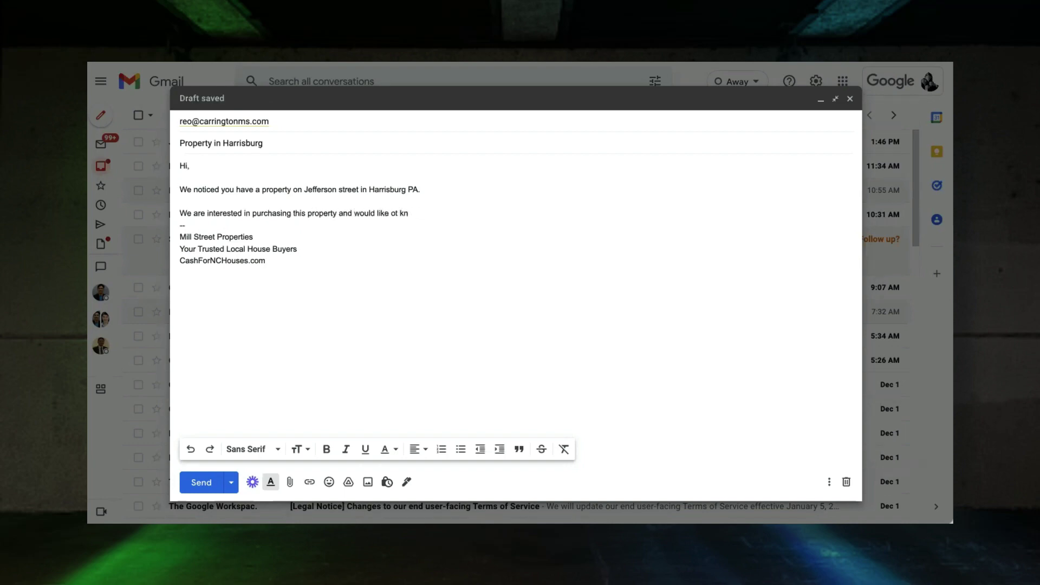
{"action": "key", "text": "BackSpace"}
{"action": "key", "text": "BackSpace"}
{"action": "key", "text": "BackSpace"}
{"action": "key", "text": "BackSpace"}
{"action": "key", "text": "BackSpace"}
{"action": "type", "text": "to know wh"}
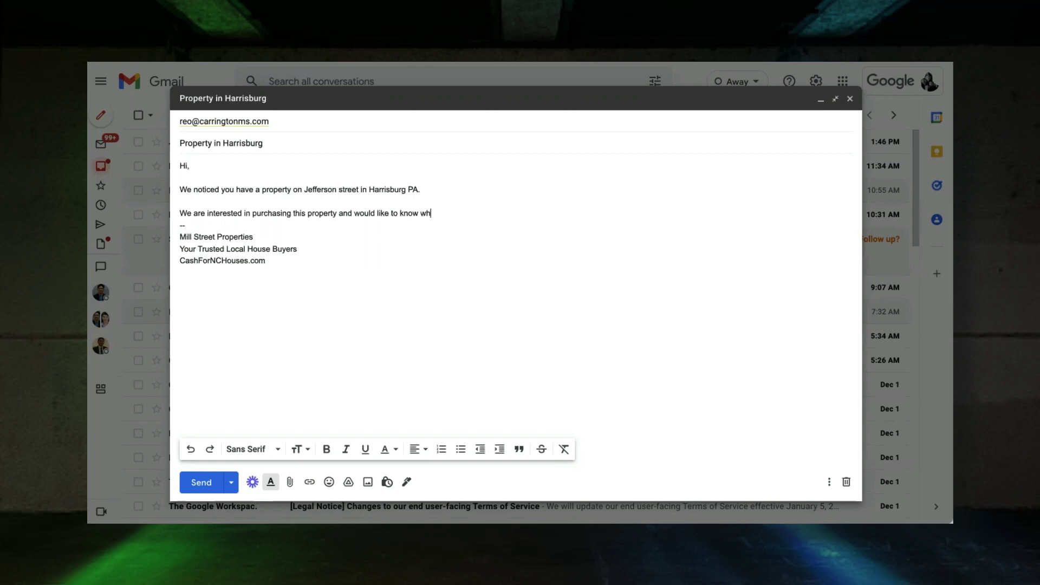
{"action": "type", "text": "o to speak to in order to make an offer.,"}
{"action": "key", "text": "Return"}
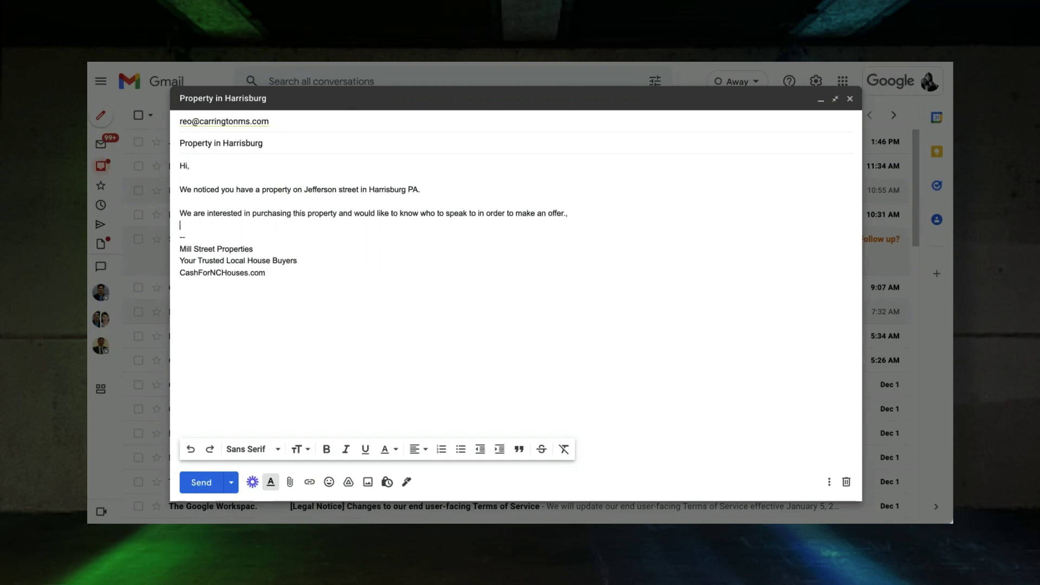
{"action": "key", "text": "BackSpace"}
{"action": "key", "text": "BackSpace"}
{"action": "key", "text": "BackSpace"}
{"action": "type", "text": "."}
{"action": "key", "text": "Return"}
{"action": "key", "text": "Return"}
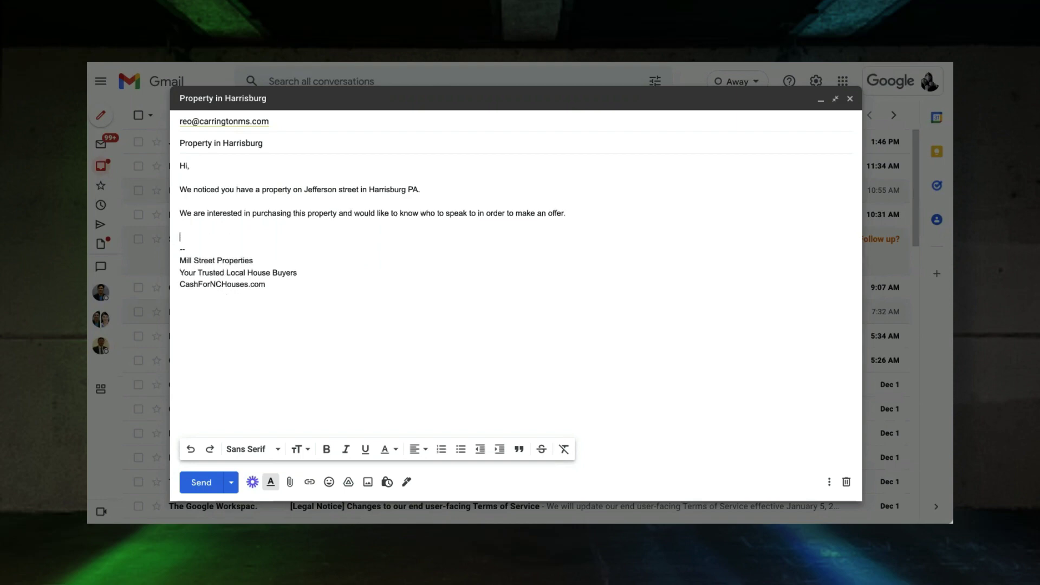
Add a paragraph asking them to contact us or name an agent or rep, then close with 'Thanks'.
{"action": "type", "text": "If you c"}
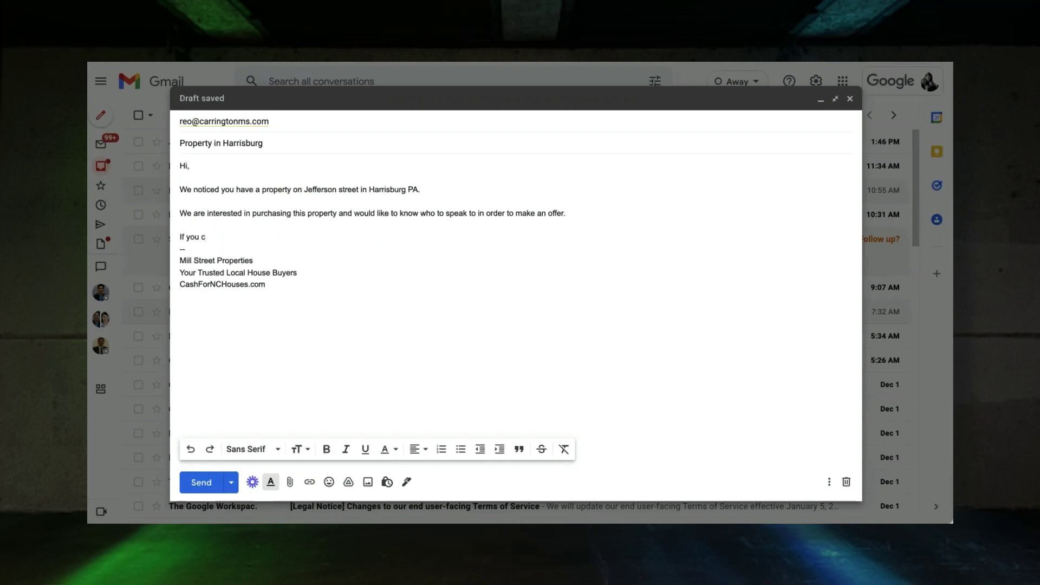
{"action": "type", "text": "an "}
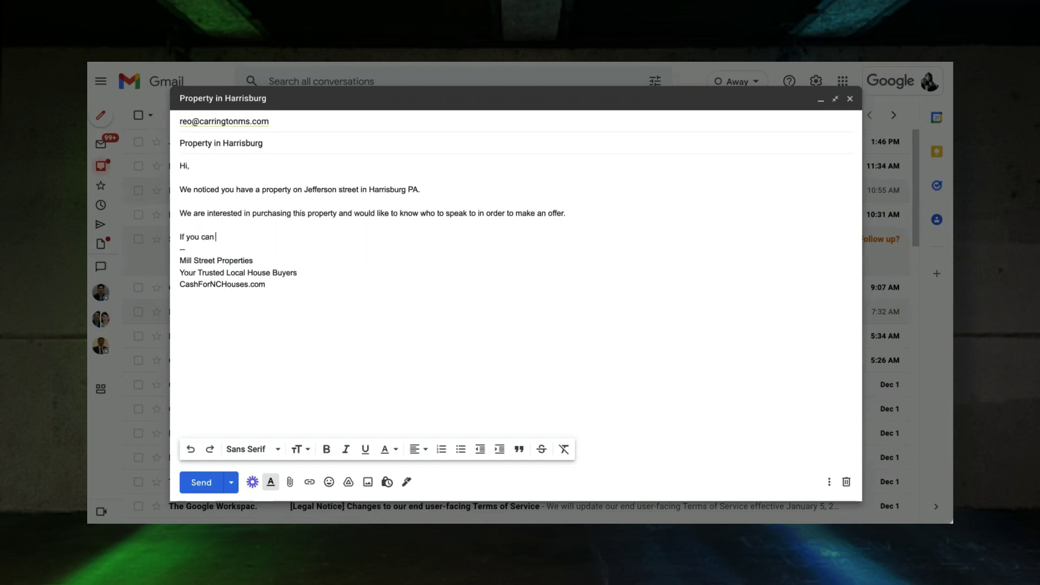
{"action": "type", "text": "contact us in regards to the property"}
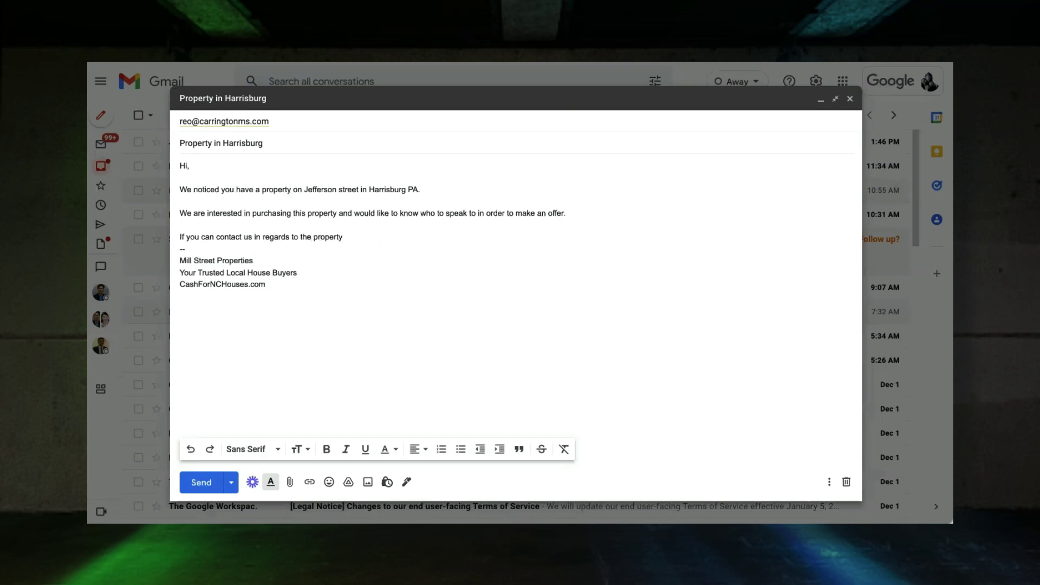
{"action": "type", "text": ", or who to speak to (agent or rep"}
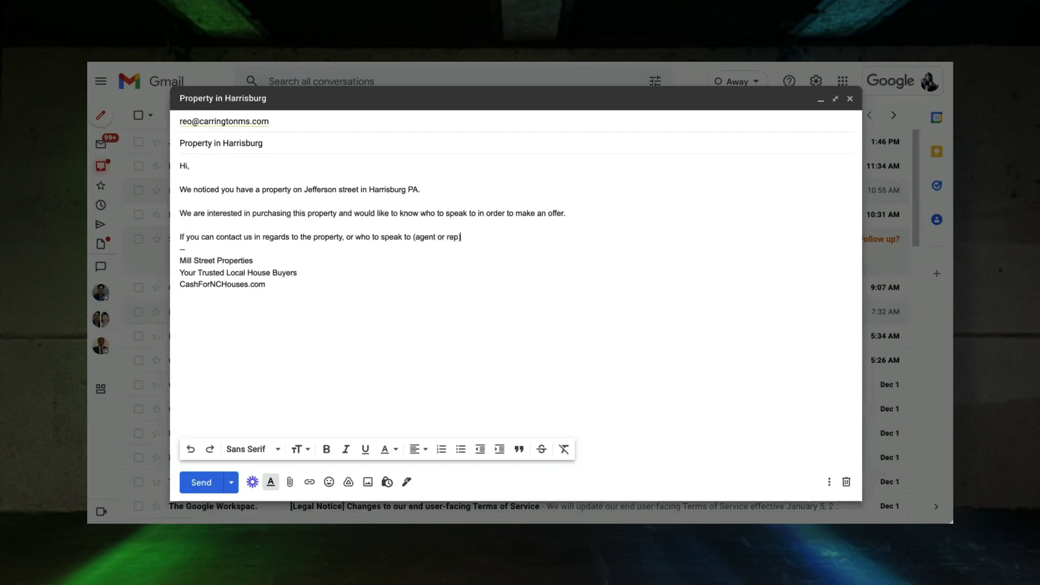
{"action": "type", "text": ") we wou"}
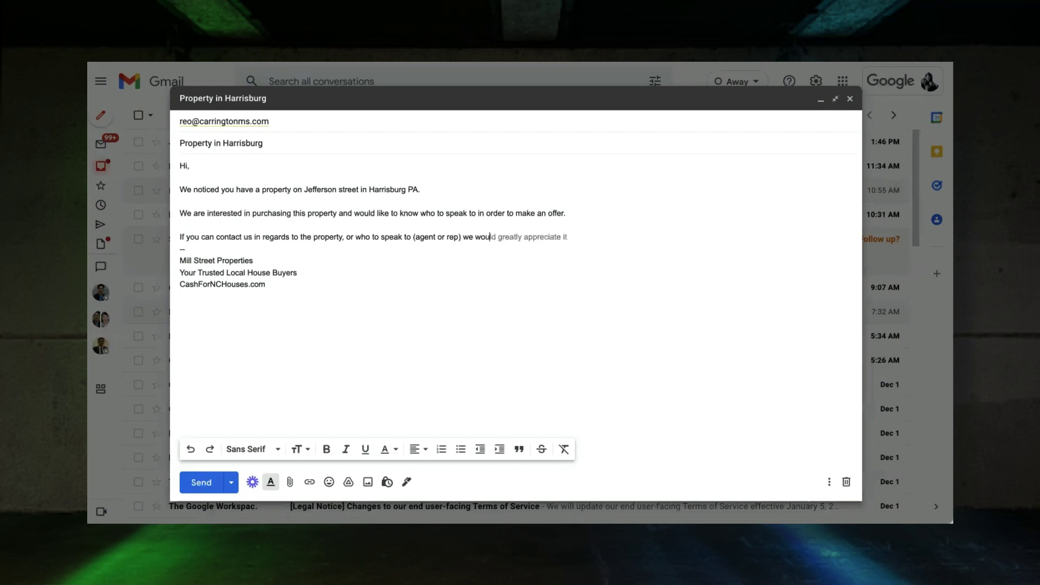
{"action": "type", "text": "ld appreciate it."}
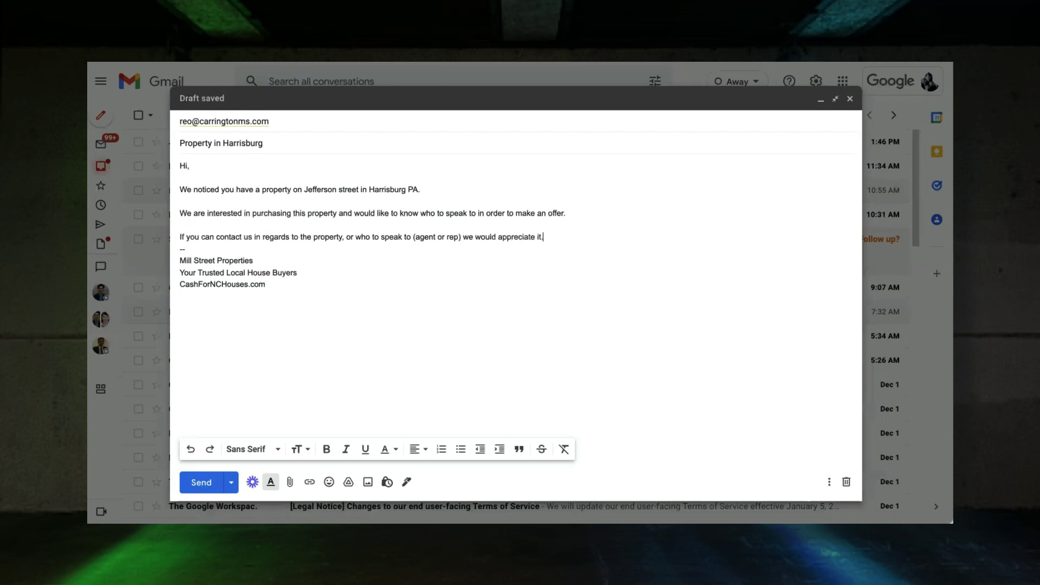
{"action": "key", "text": "Return"}
{"action": "key", "text": "Return"}
{"action": "type", "text": "Thanks"}
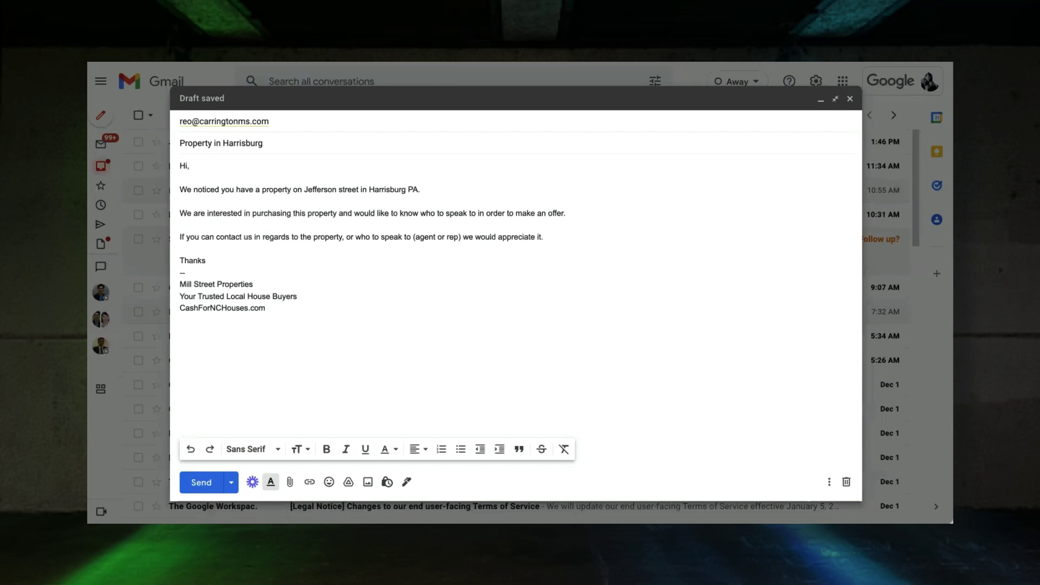
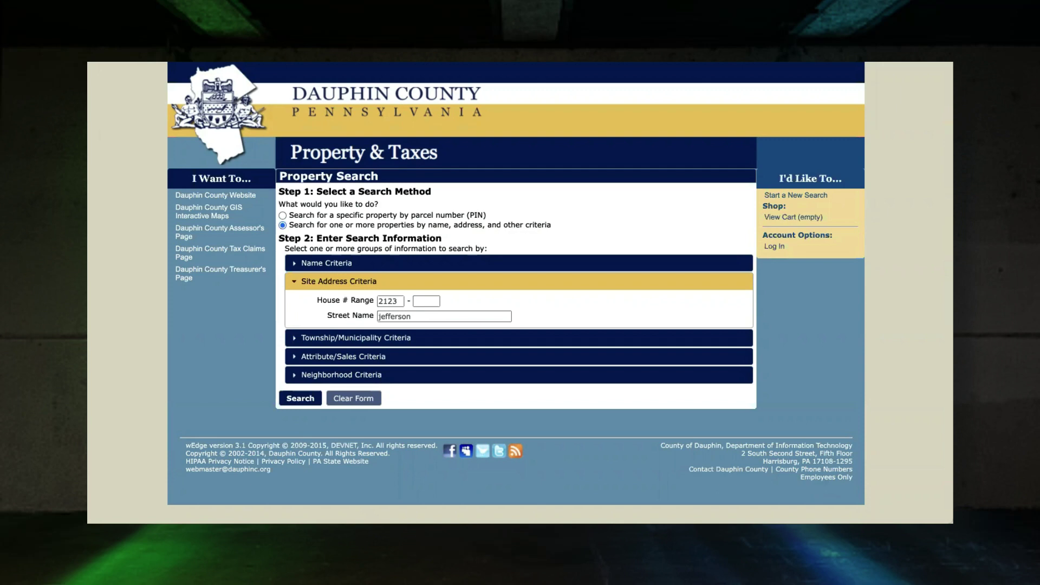
Search county records for house number 540 on street name 61.
{"action": "left_click", "coordinate": [399, 301]}
{"action": "key", "text": "super+a"}
{"action": "left_click", "coordinate": [427, 301]}
{"action": "key", "text": "Tab"}
{"action": "key", "text": "BackSpace"}
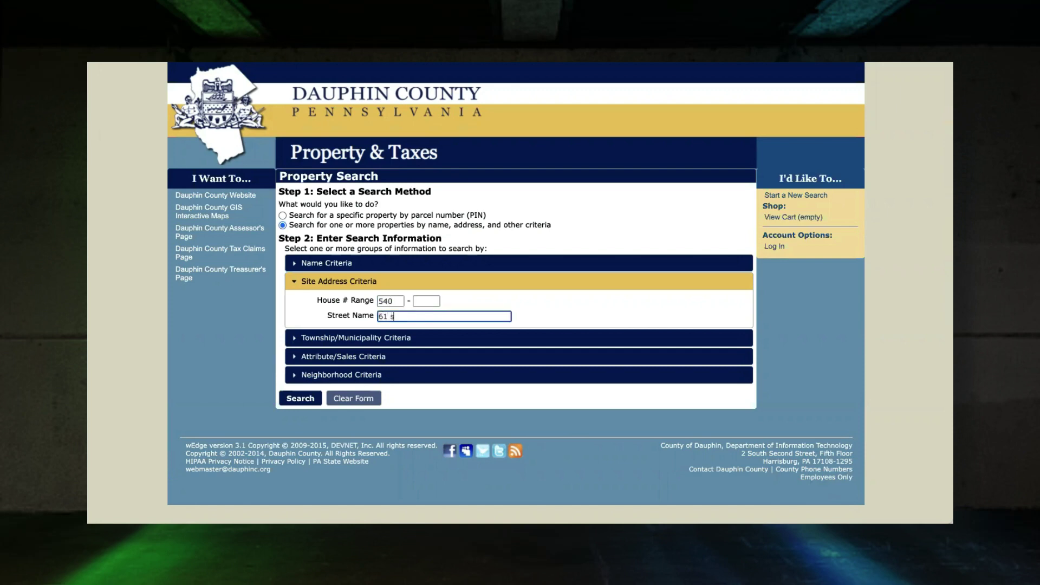
{"action": "left_click", "coordinate": [298, 399]}
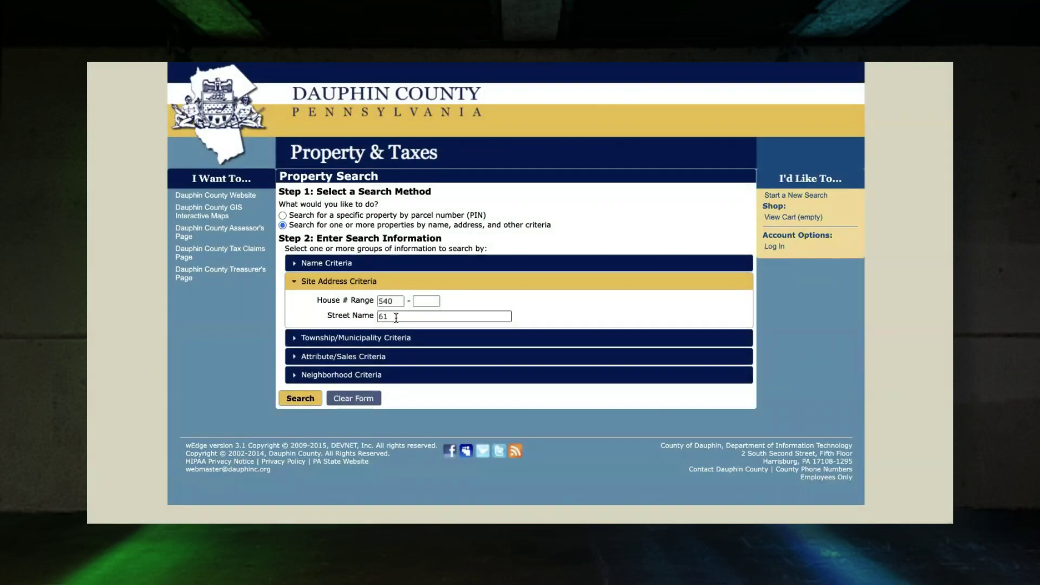
Retry the search with the street name as 's 61', then 's 61st'.
{"action": "left_click", "coordinate": [396, 317]}
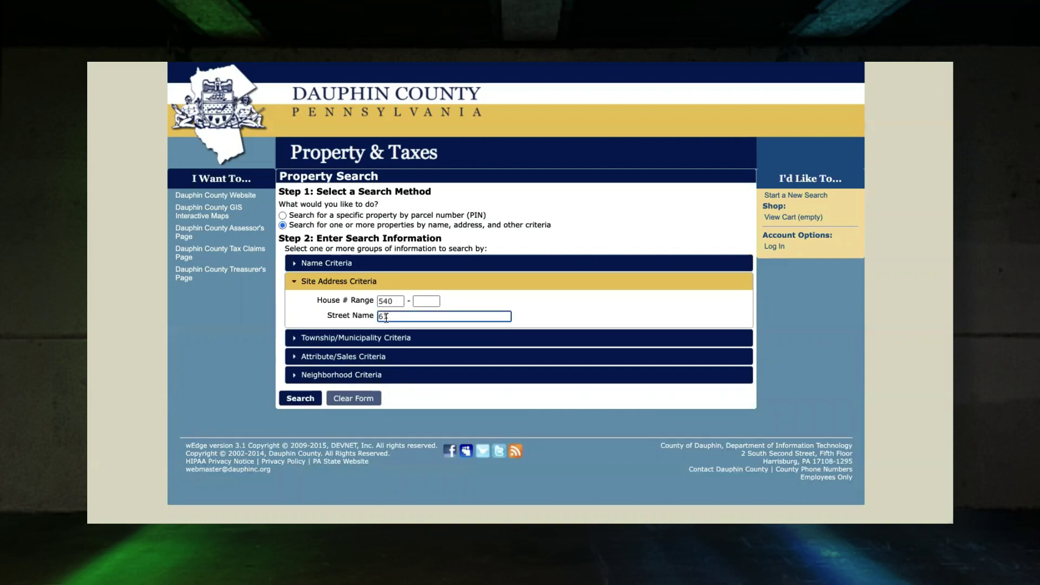
{"action": "left_click", "coordinate": [377, 317]}
{"action": "type", "text": "s"}
{"action": "left_click", "coordinate": [301, 398]}
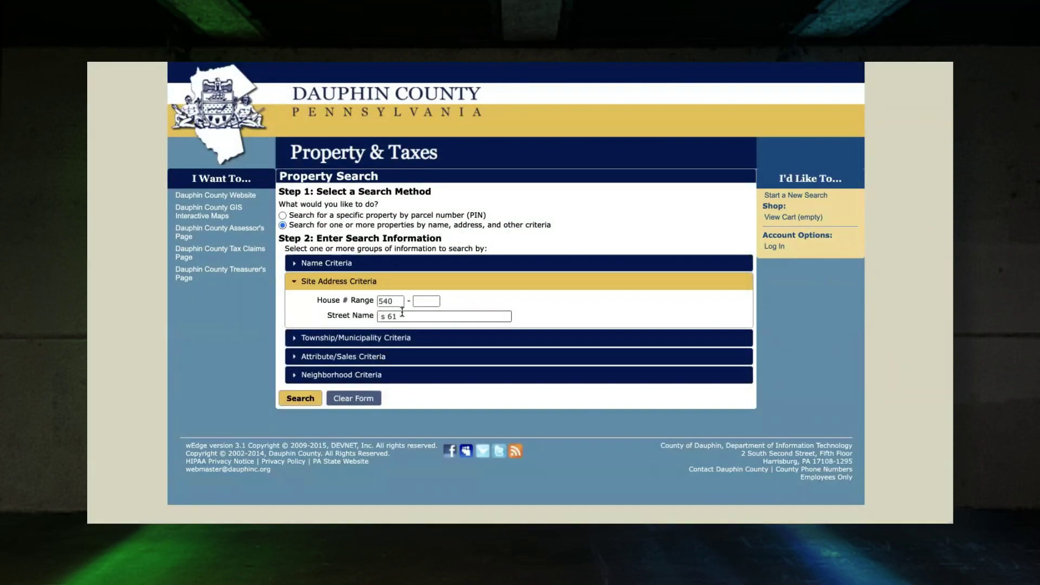
{"action": "left_click", "coordinate": [402, 315]}
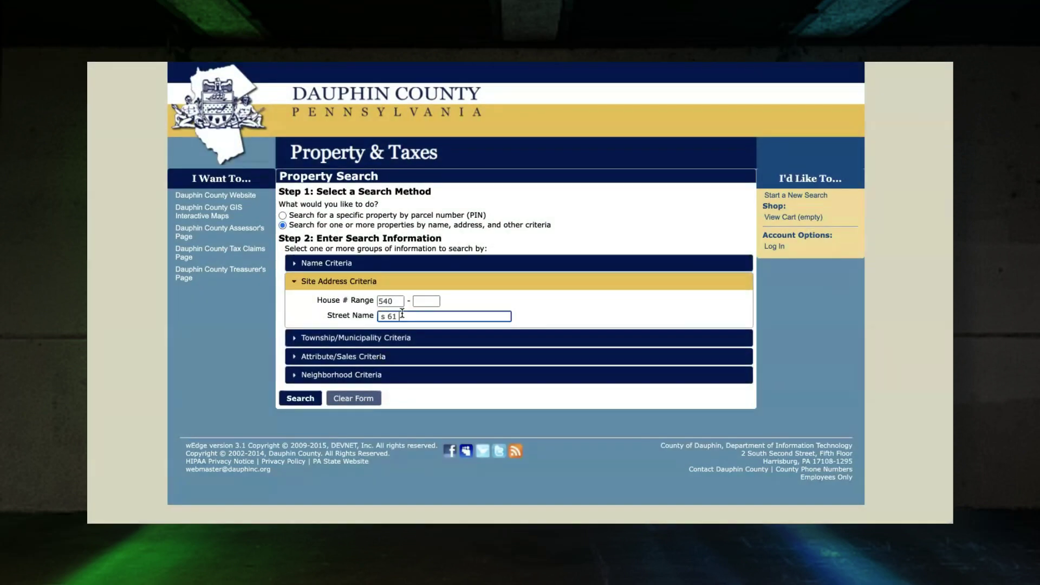
{"action": "type", "text": "st"}
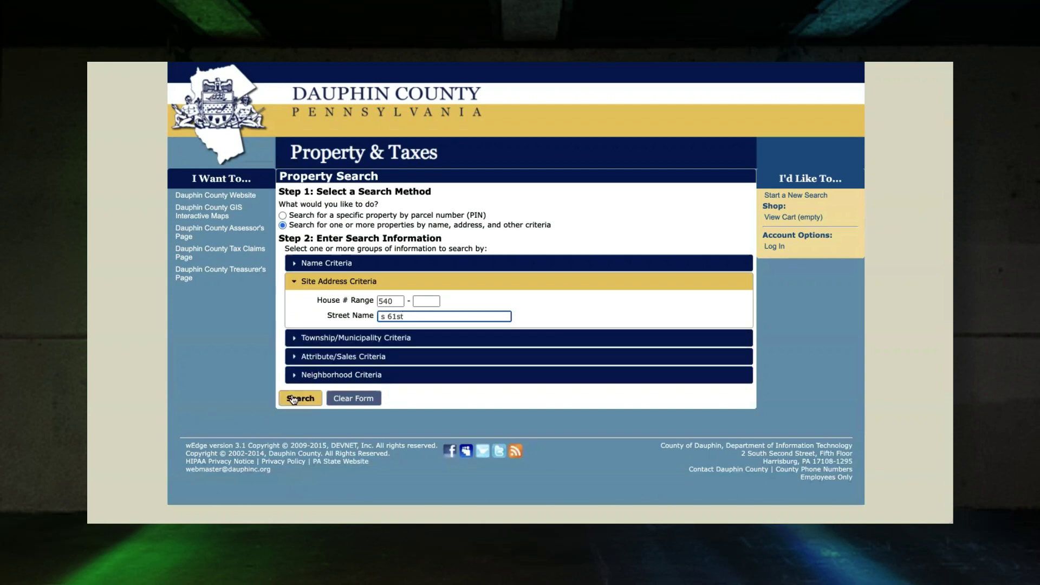
{"action": "left_click", "coordinate": [292, 398]}
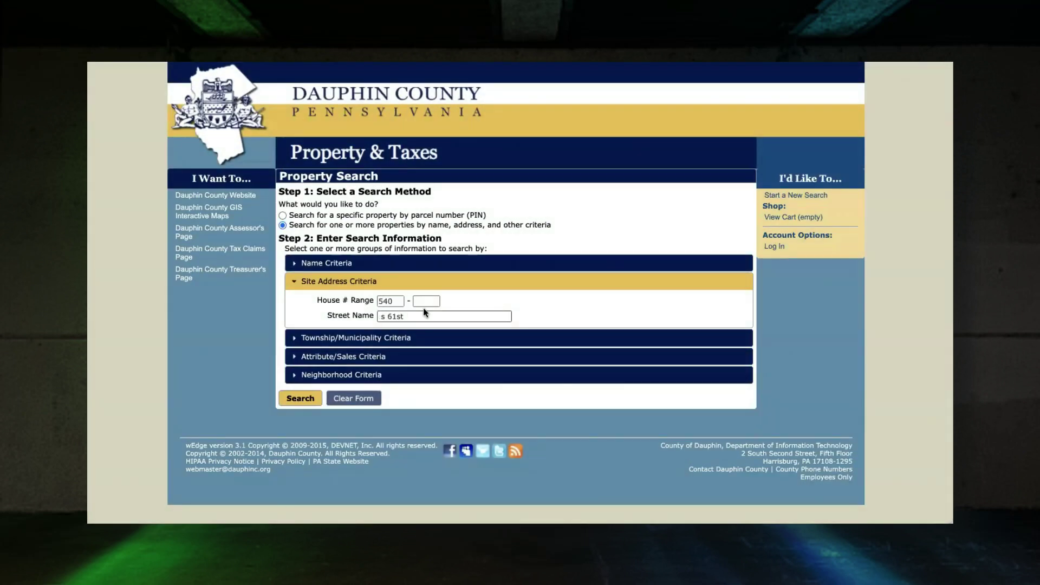
Search again with 'south 61st' and 'south 61', then open a new browser tab.
{"action": "left_click", "coordinate": [411, 315]}
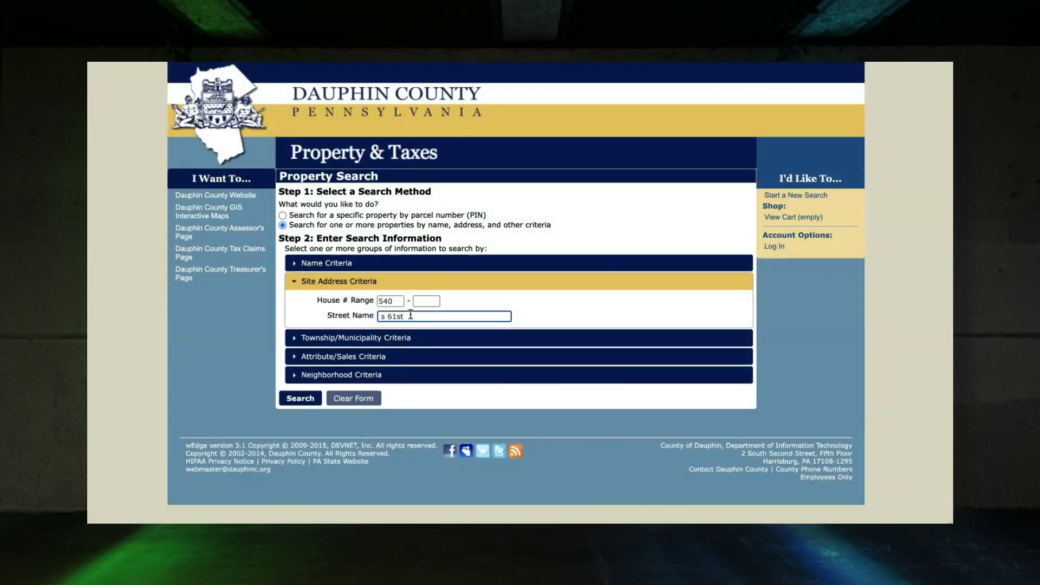
{"action": "key", "text": "Left"}
{"action": "key", "text": "Left"}
{"action": "key", "text": "Left"}
{"action": "key", "text": "Left"}
{"action": "key", "text": "Left"}
{"action": "type", "text": "outh"}
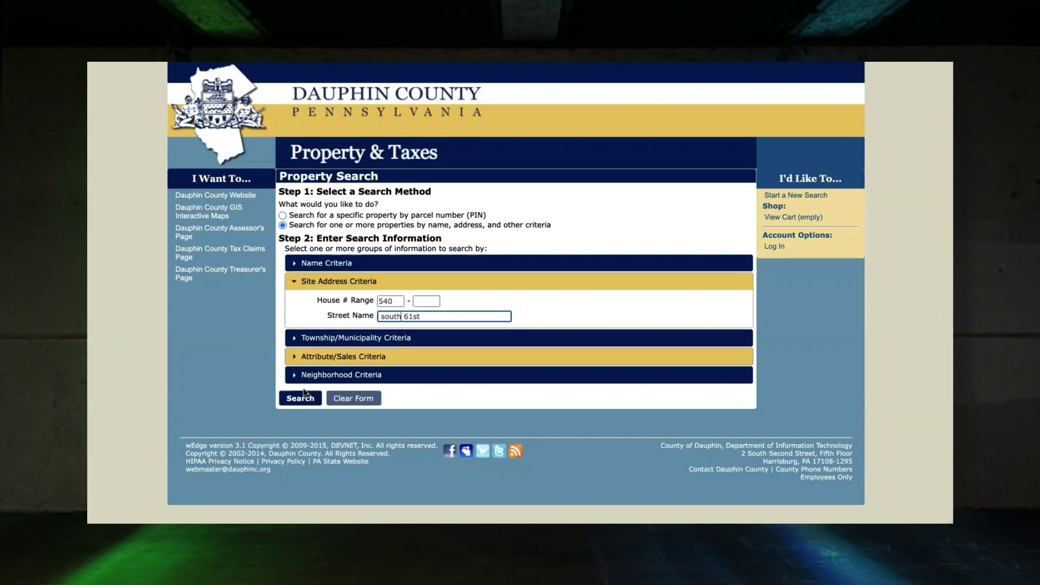
{"action": "left_click", "coordinate": [301, 399]}
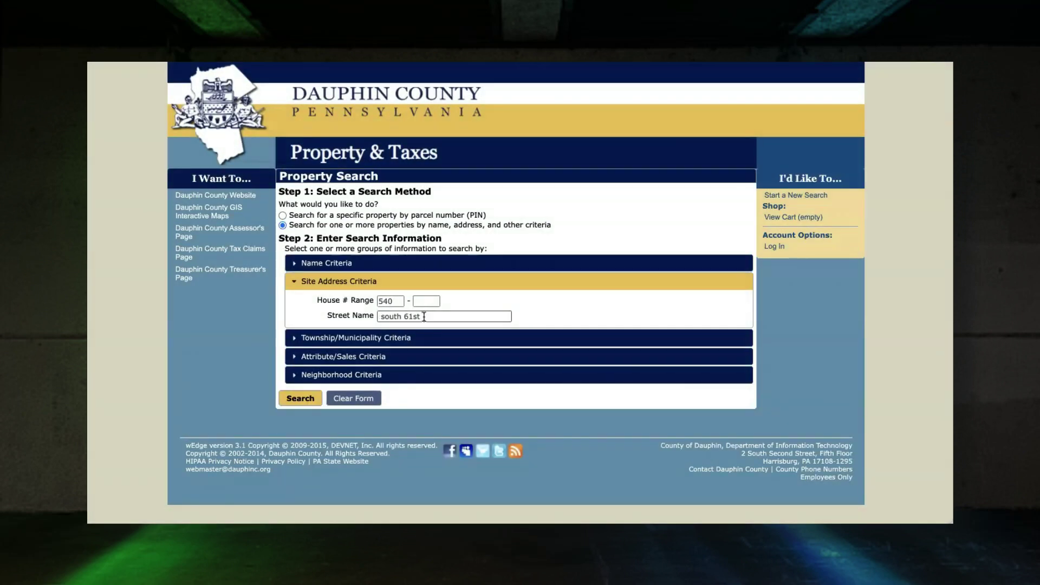
{"action": "left_click", "coordinate": [424, 317]}
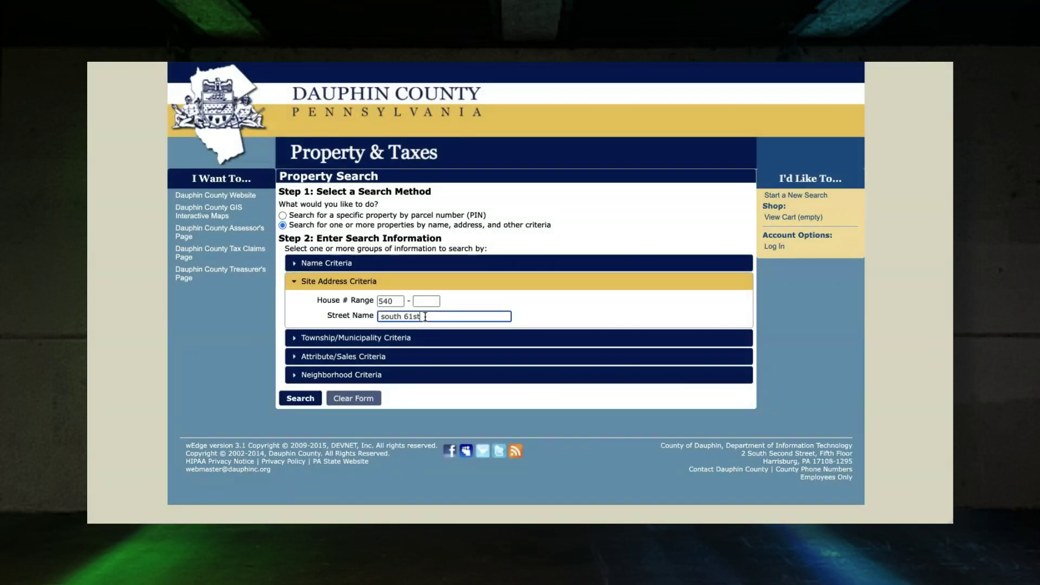
{"action": "key", "text": "BackSpace"}
{"action": "key", "text": "BackSpace"}
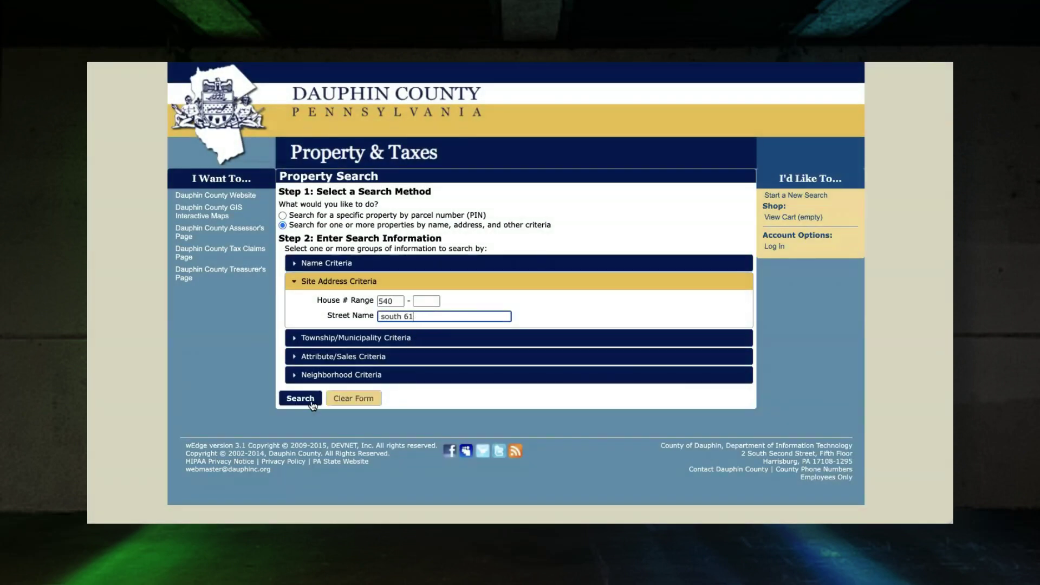
{"action": "left_click", "coordinate": [293, 403]}
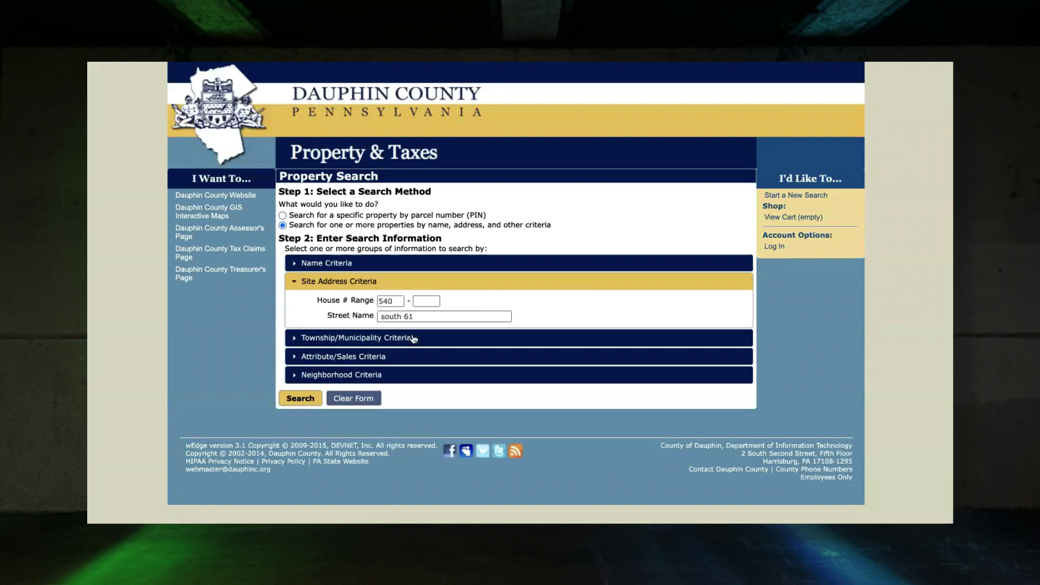
{"action": "key", "text": "ctrl+t"}
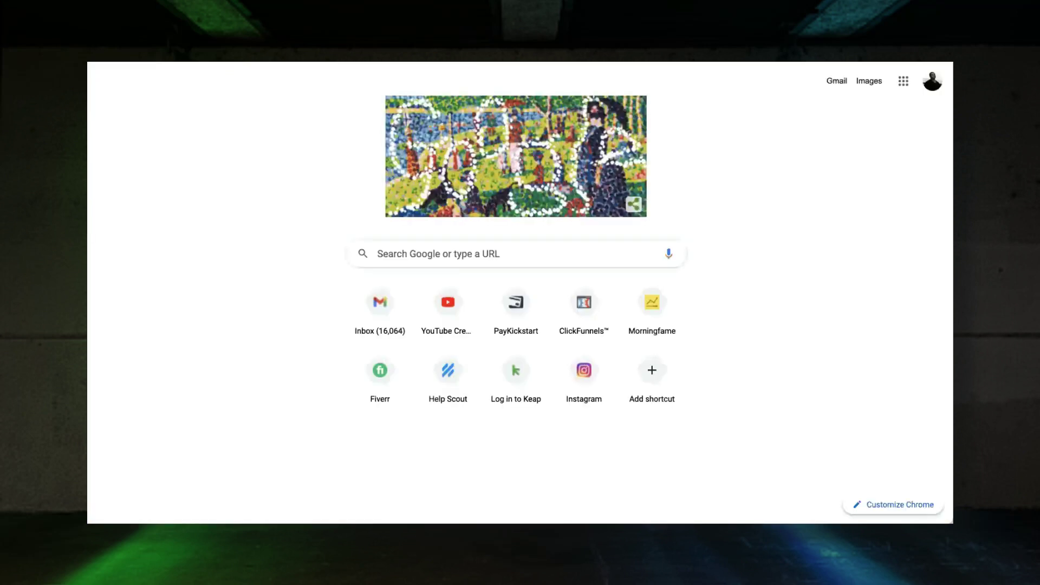
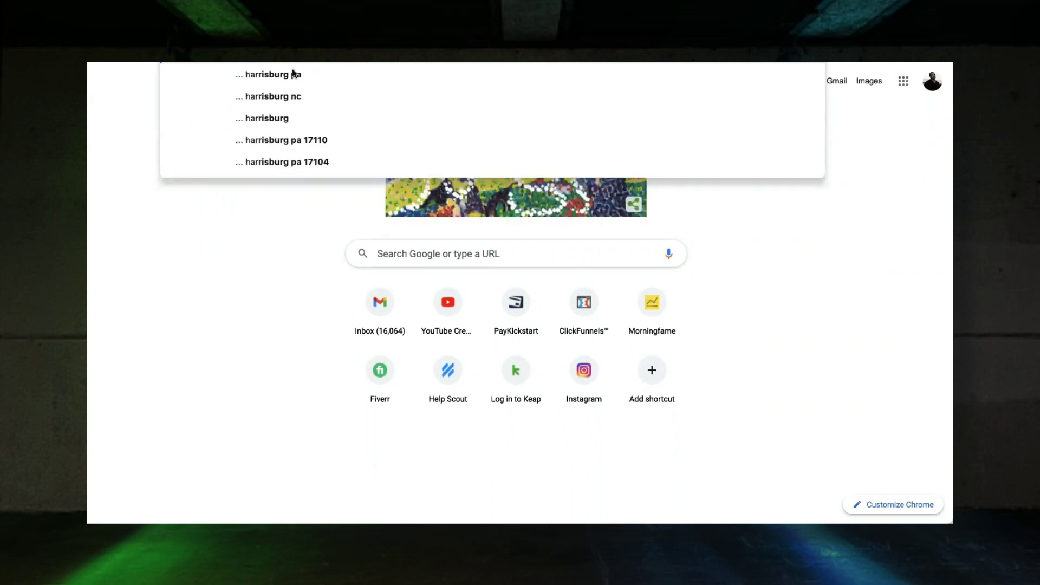
{"action": "left_click", "coordinate": [292, 73]}
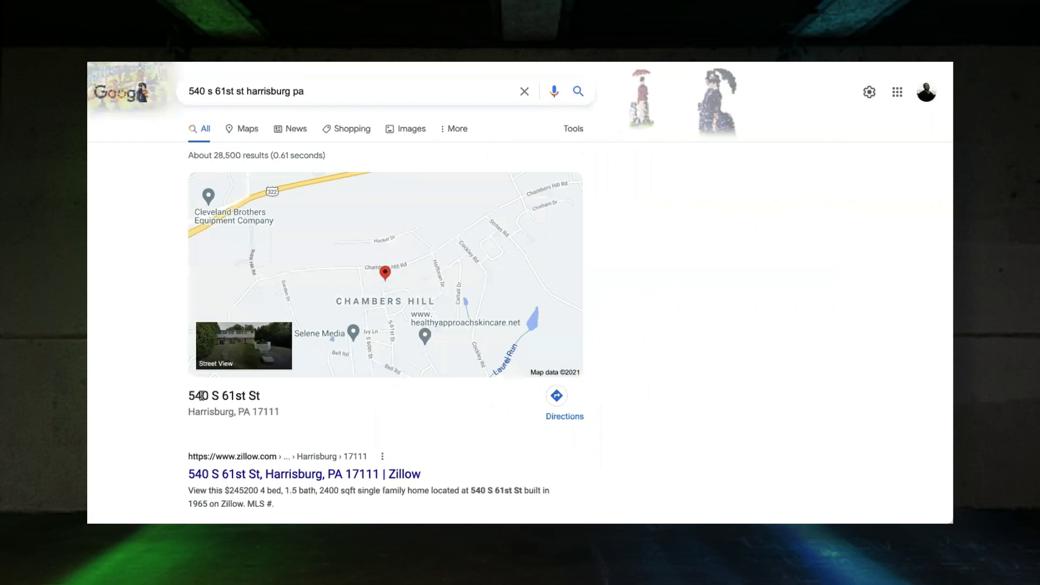
{"action": "left_click_drag", "start_coordinate": [188, 396], "coordinate": [260, 395]}
{"action": "key", "text": "ctrl+c"}
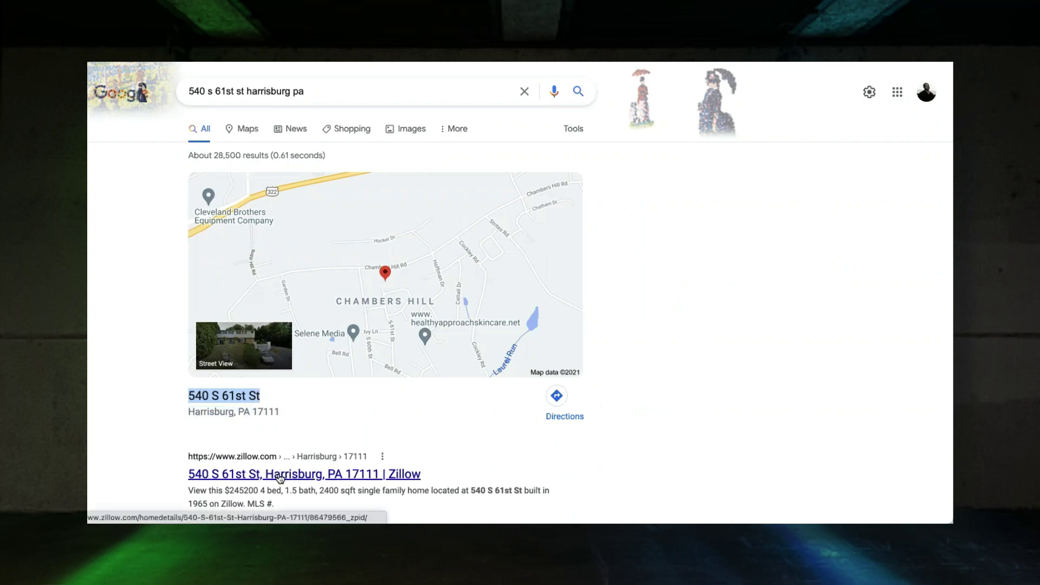
{"action": "scroll", "coordinate": [280, 479], "scroll_direction": "down", "scroll_amount": 3}
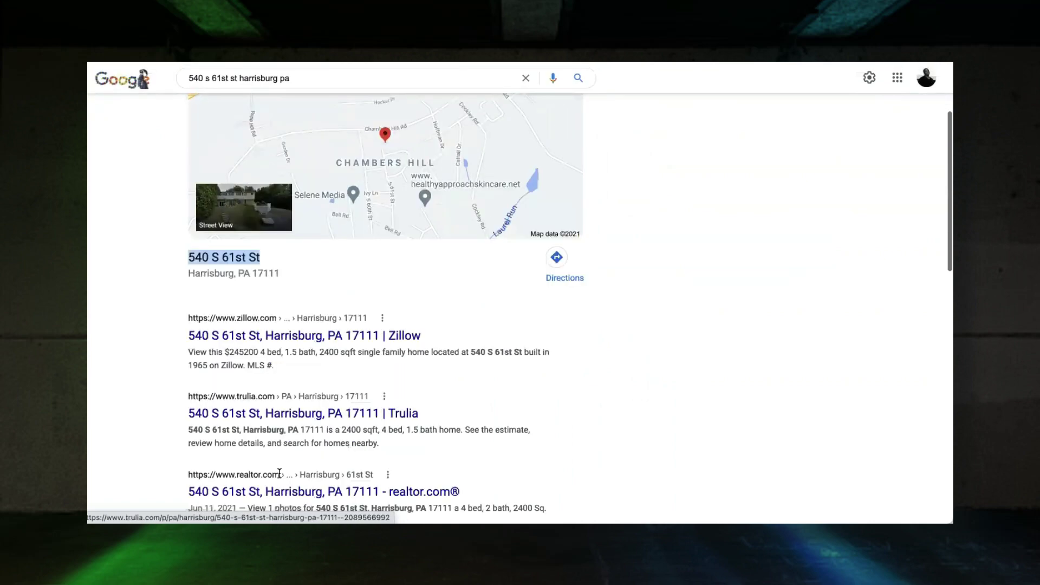
{"action": "left_click", "coordinate": [291, 335]}
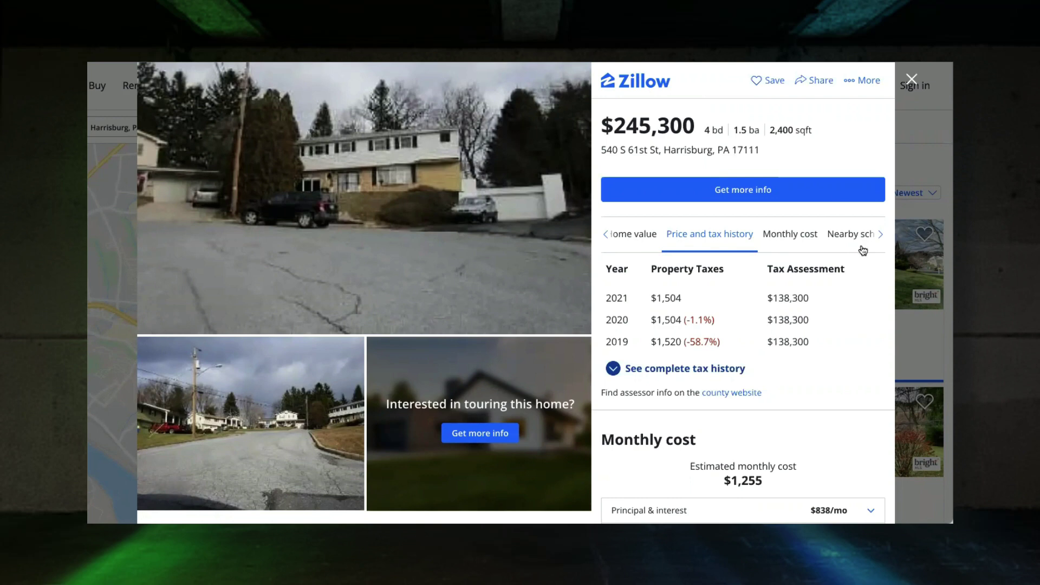
{"action": "scroll", "coordinate": [850, 375], "scroll_direction": "down", "scroll_amount": 2}
{"action": "scroll", "coordinate": [850, 380], "scroll_direction": "up", "scroll_amount": 2}
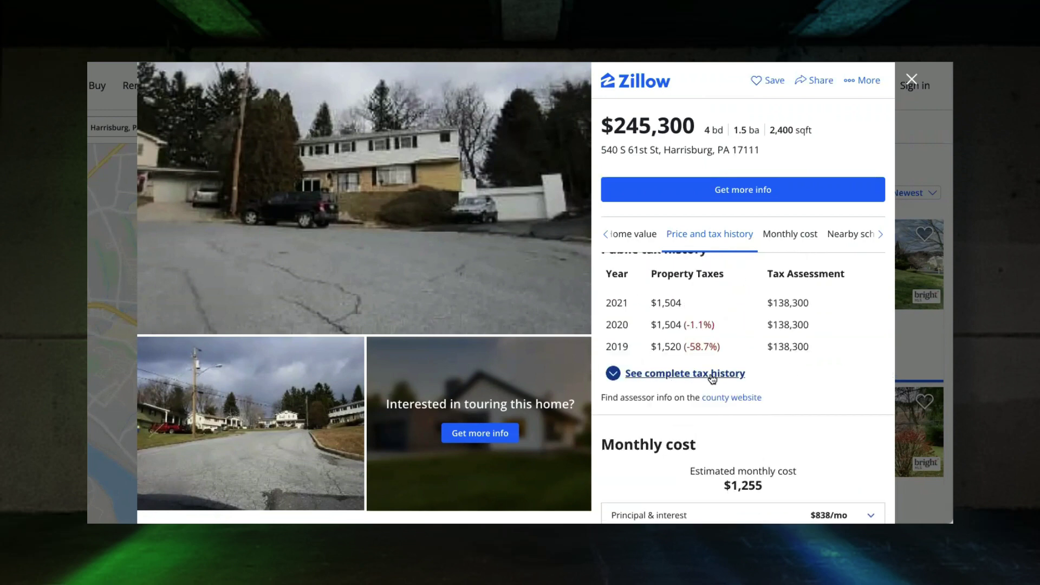
{"action": "left_click", "coordinate": [711, 379]}
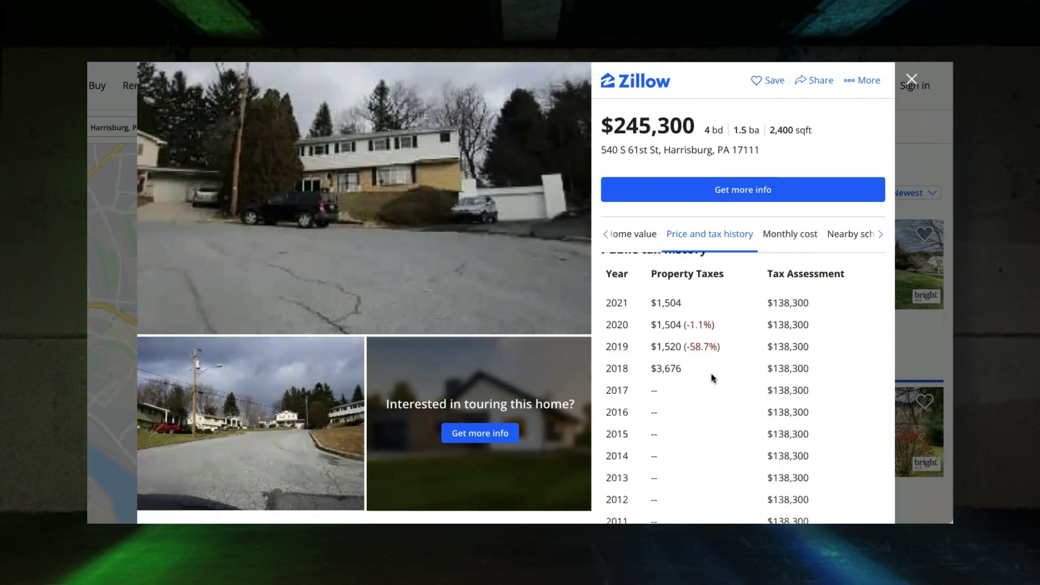
{"action": "scroll", "coordinate": [713, 377], "scroll_direction": "down", "scroll_amount": 5}
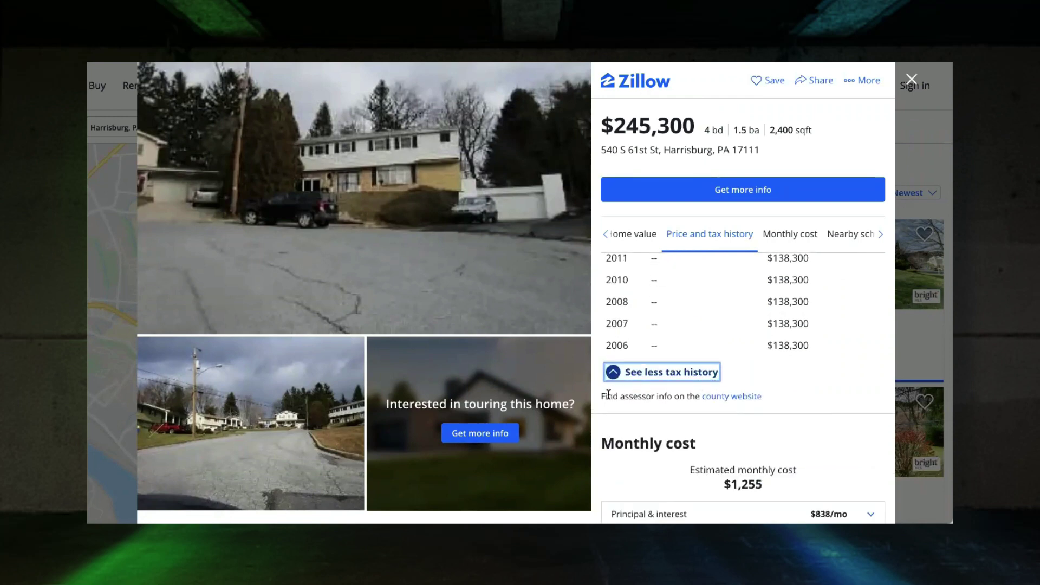
{"action": "left_click_drag", "start_coordinate": [601, 396], "coordinate": [696, 401]}
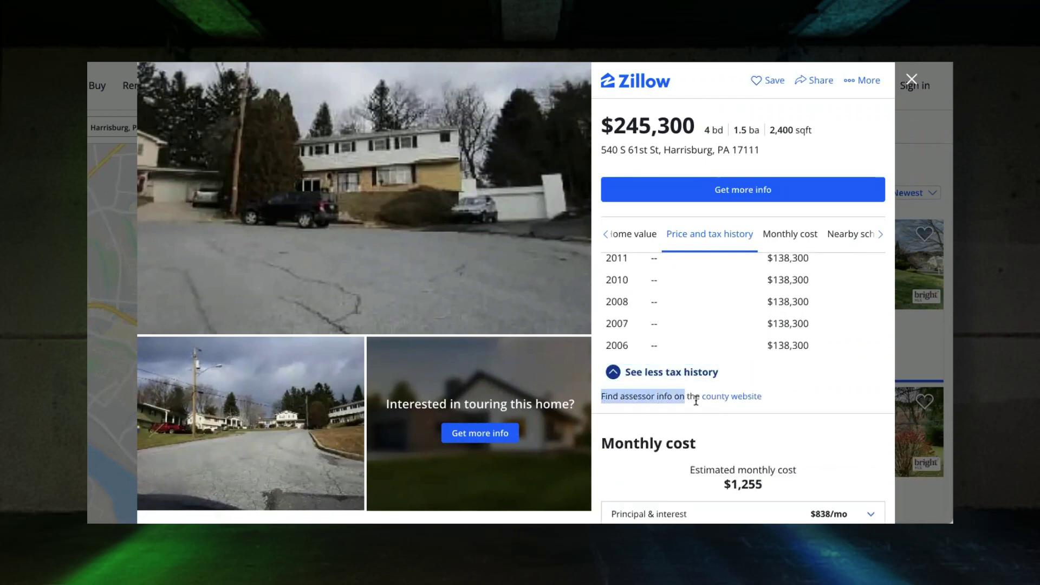
{"action": "left_click", "coordinate": [733, 400]}
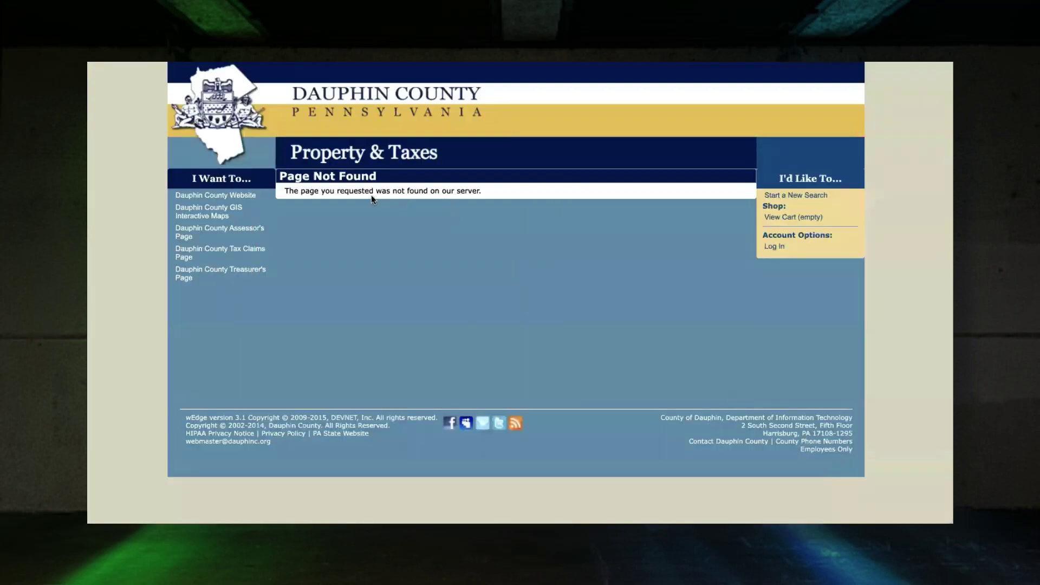
{"action": "triple_click", "coordinate": [303, 191]}
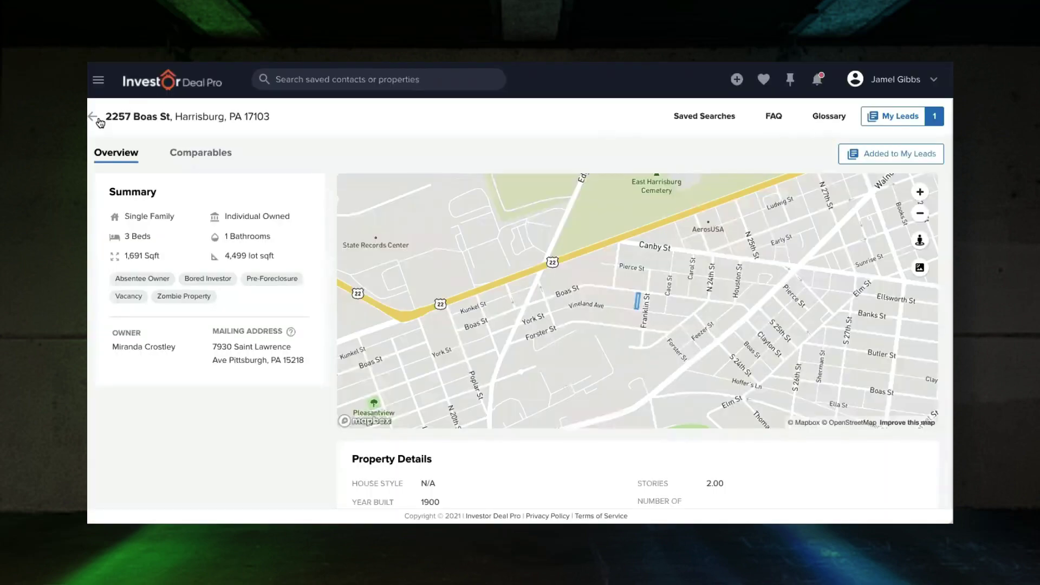
{"action": "left_click", "coordinate": [93, 117]}
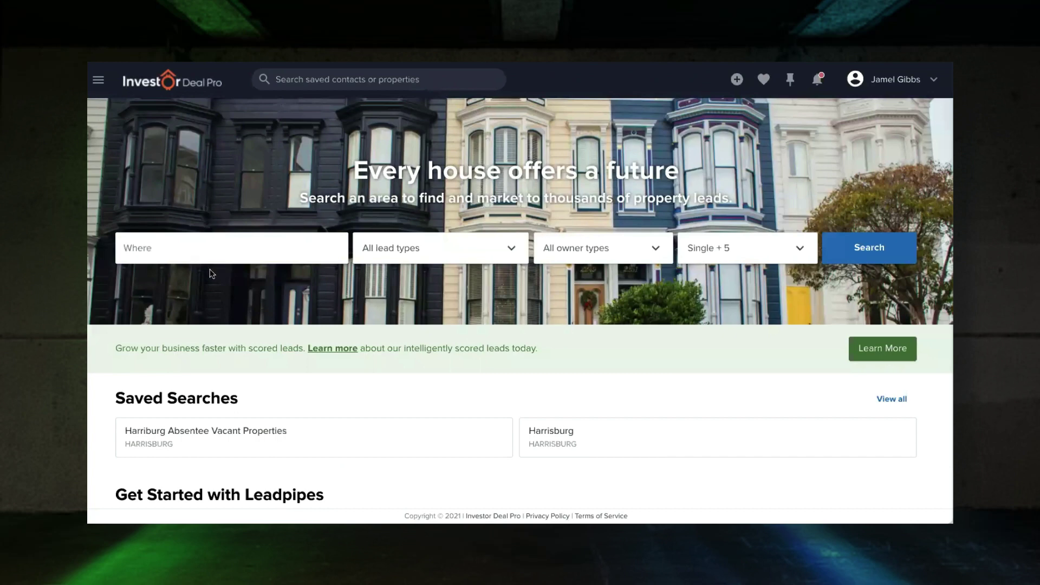
{"action": "left_click", "coordinate": [185, 75]}
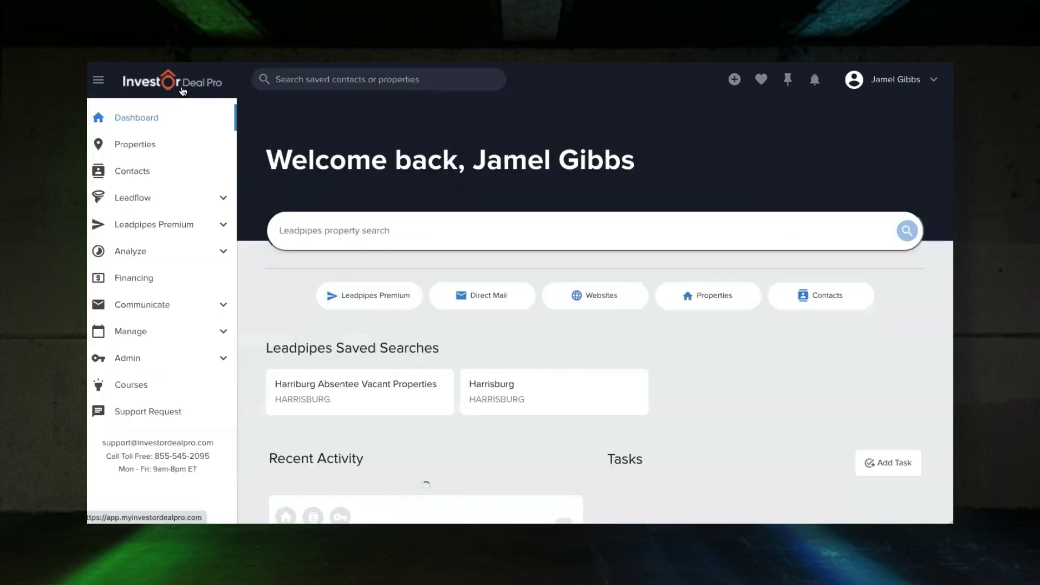
{"action": "left_click", "coordinate": [412, 234]}
{"action": "key", "text": "ctrl+v"}
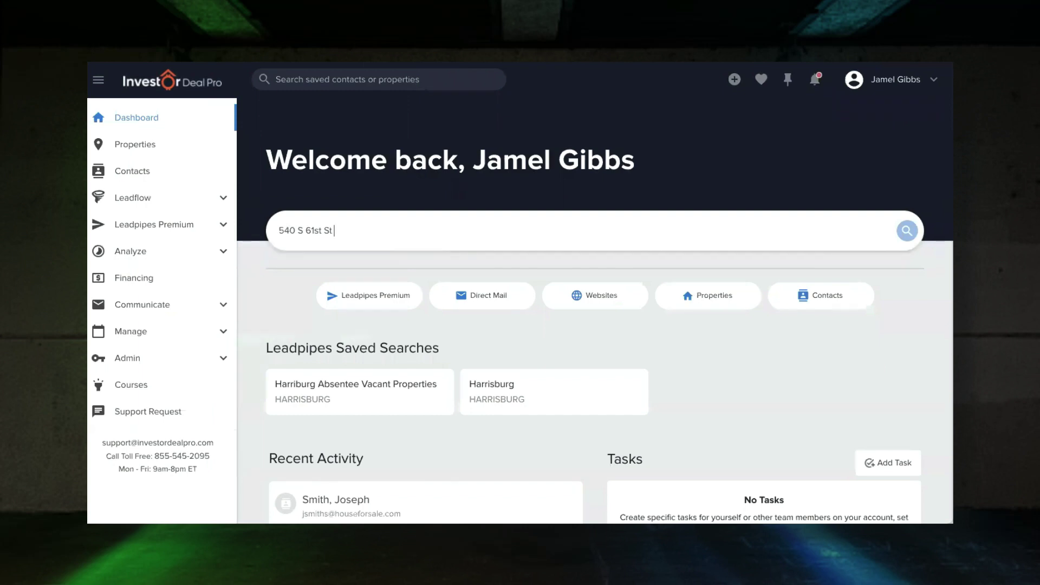
{"action": "type", "text": "Harri"}
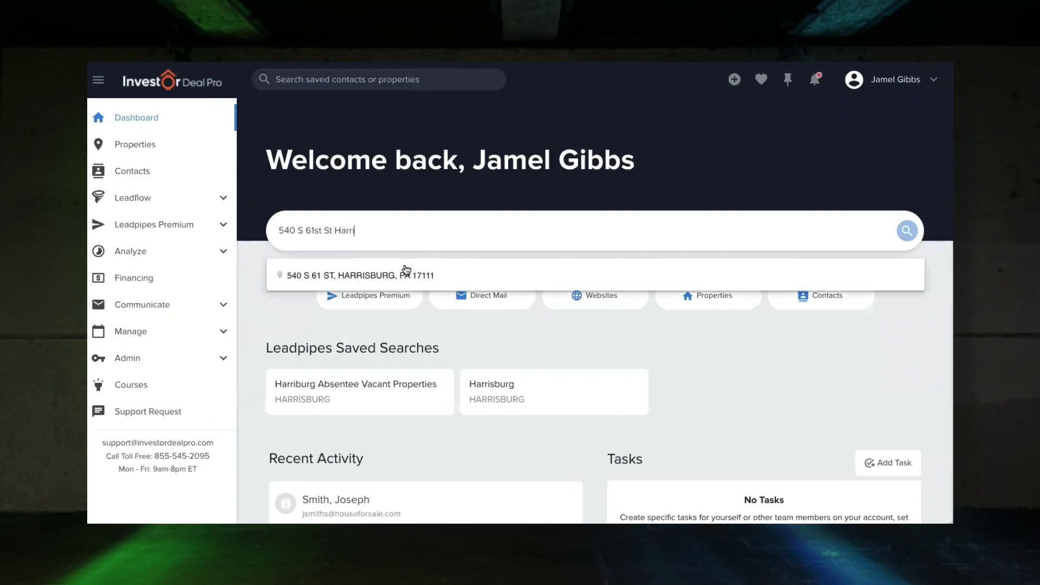
{"action": "left_click", "coordinate": [404, 272]}
{"action": "left_click", "coordinate": [907, 230]}
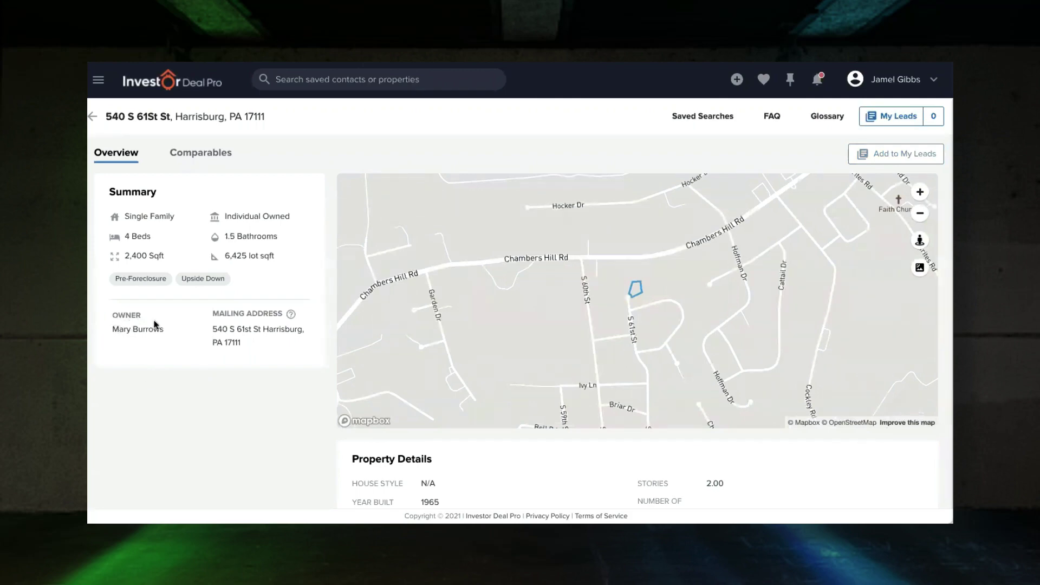
Review the property's loans and latest preforeclosure entry, then add it to My Leads.
{"action": "scroll", "coordinate": [321, 411], "scroll_direction": "down", "scroll_amount": 2}
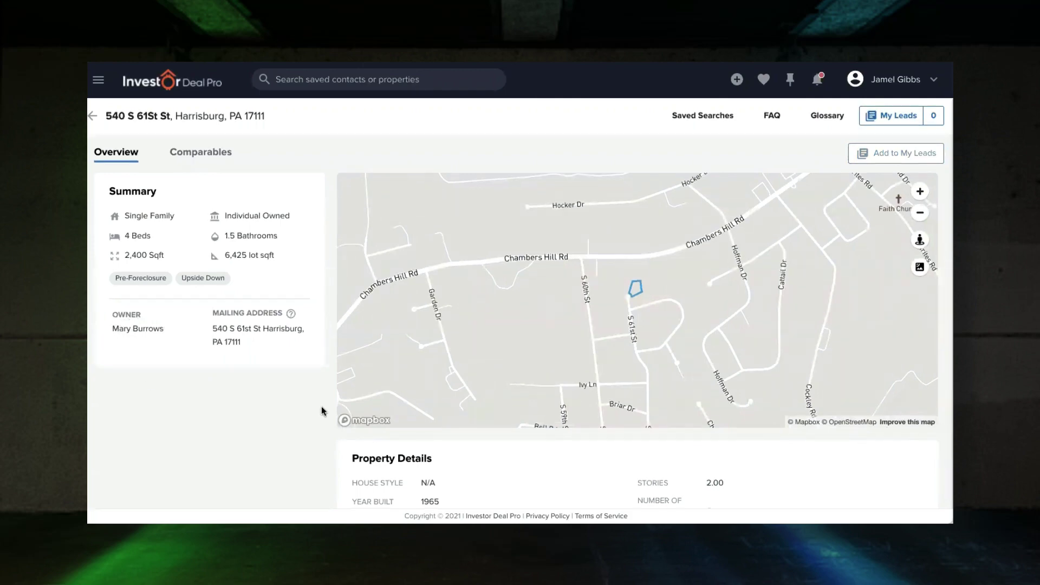
{"action": "scroll", "coordinate": [322, 411], "scroll_direction": "down", "scroll_amount": 8}
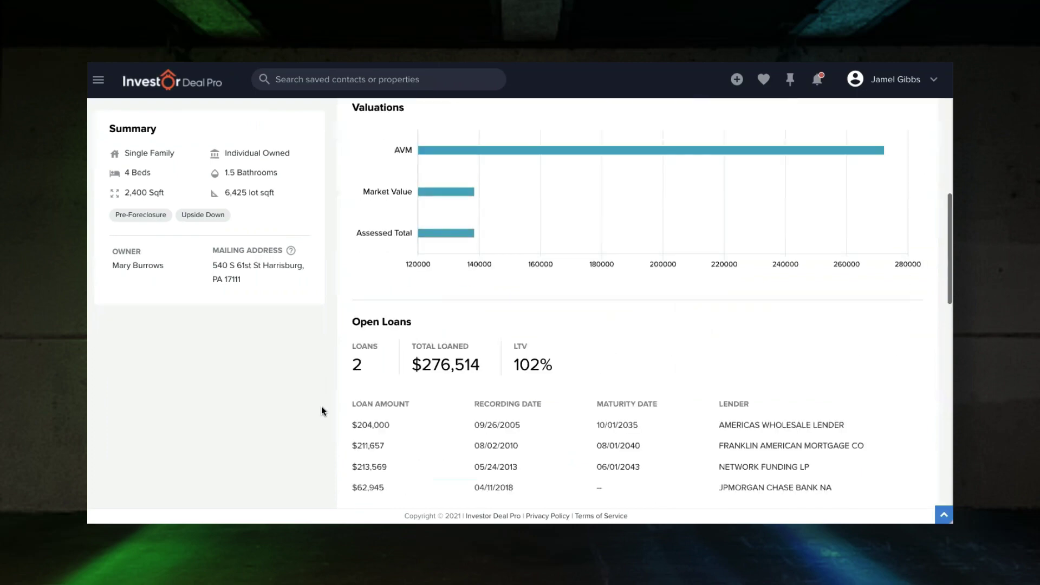
{"action": "scroll", "coordinate": [322, 408], "scroll_direction": "down", "scroll_amount": 3}
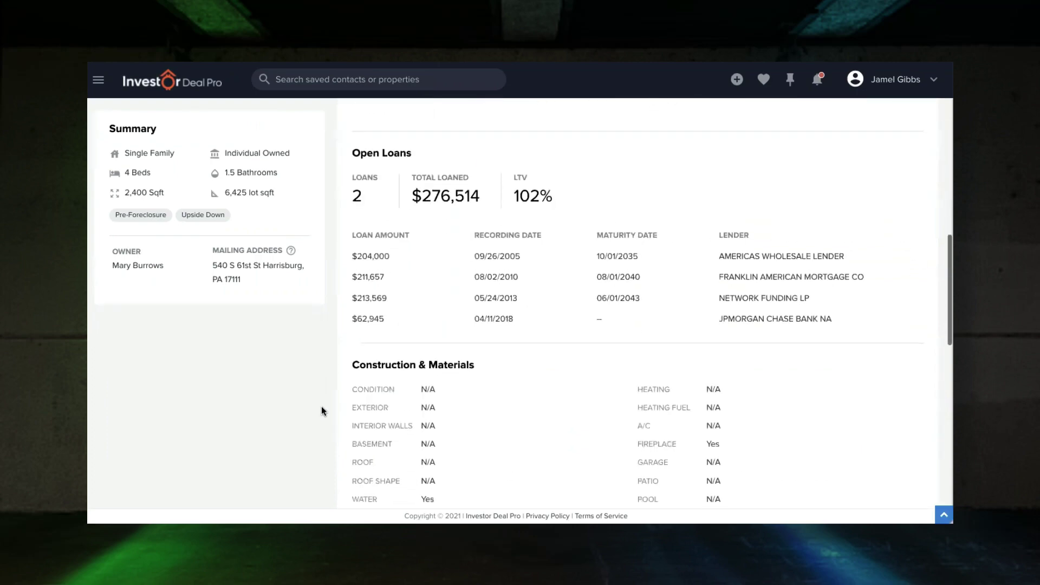
{"action": "scroll", "coordinate": [322, 411], "scroll_direction": "down", "scroll_amount": 10}
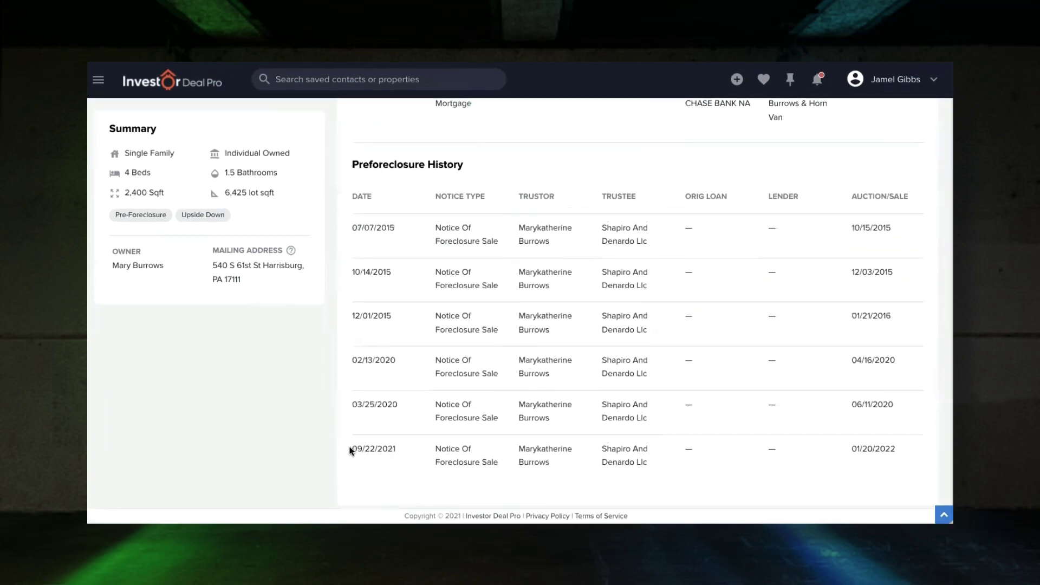
{"action": "left_click_drag", "start_coordinate": [349, 448], "coordinate": [390, 450]}
{"action": "left_click", "coordinate": [391, 451]}
{"action": "scroll", "coordinate": [573, 409], "scroll_direction": "up", "scroll_amount": 15}
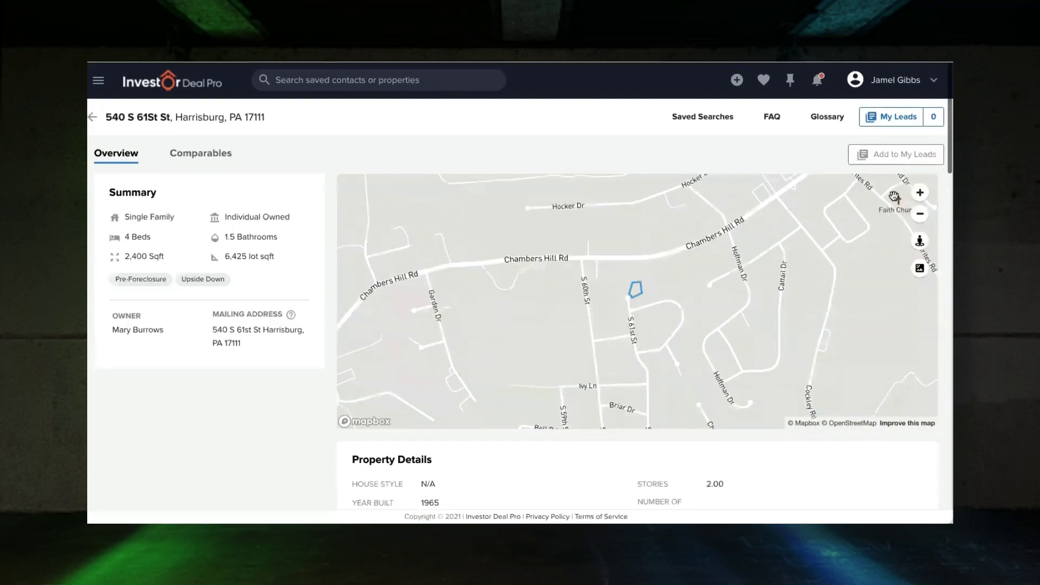
{"action": "left_click", "coordinate": [899, 158]}
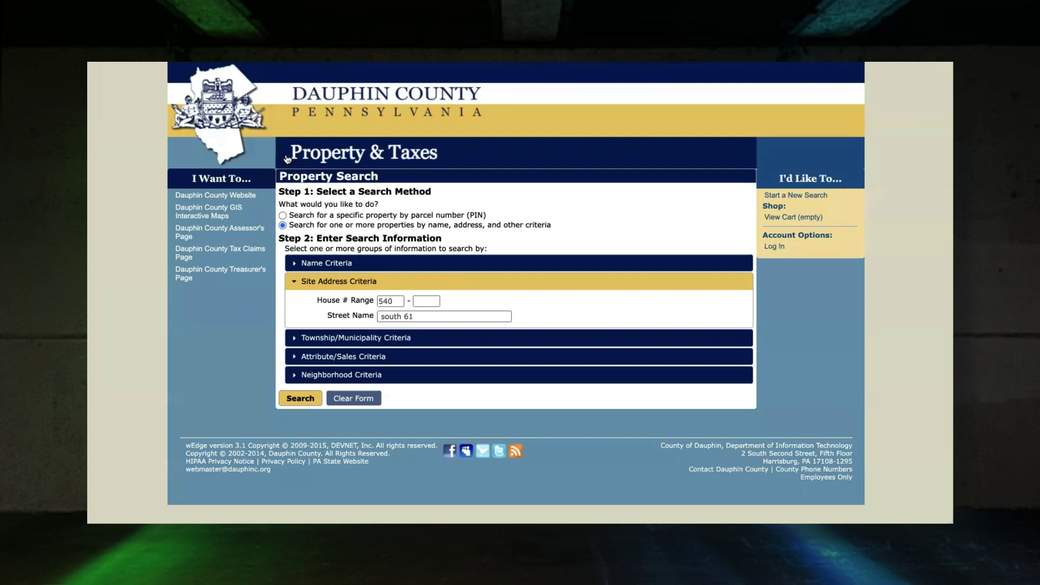
{"action": "left_click", "coordinate": [393, 317]}
{"action": "triple_click", "coordinate": [394, 317]}
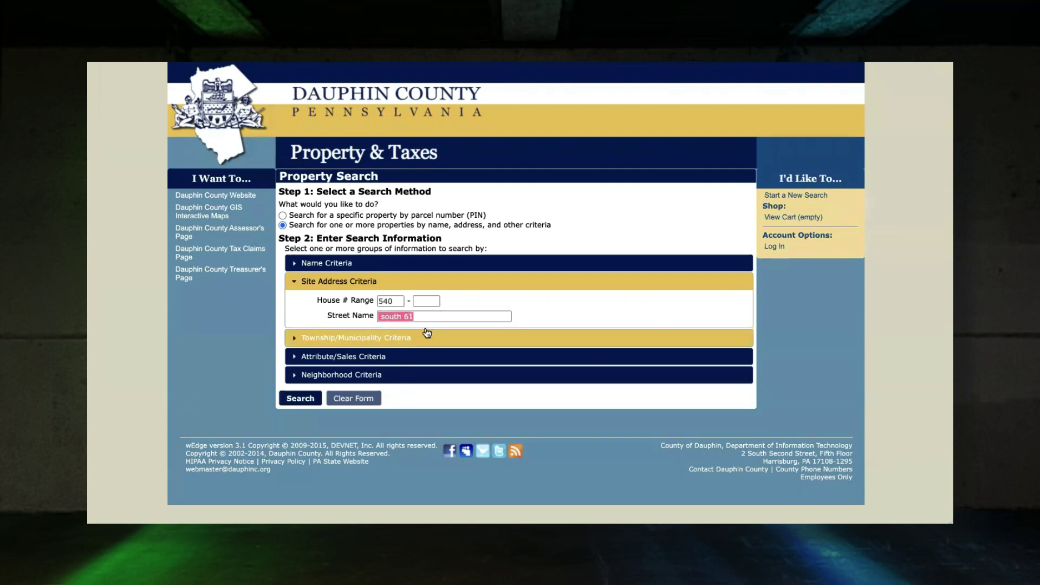
{"action": "key", "text": "BackSpace"}
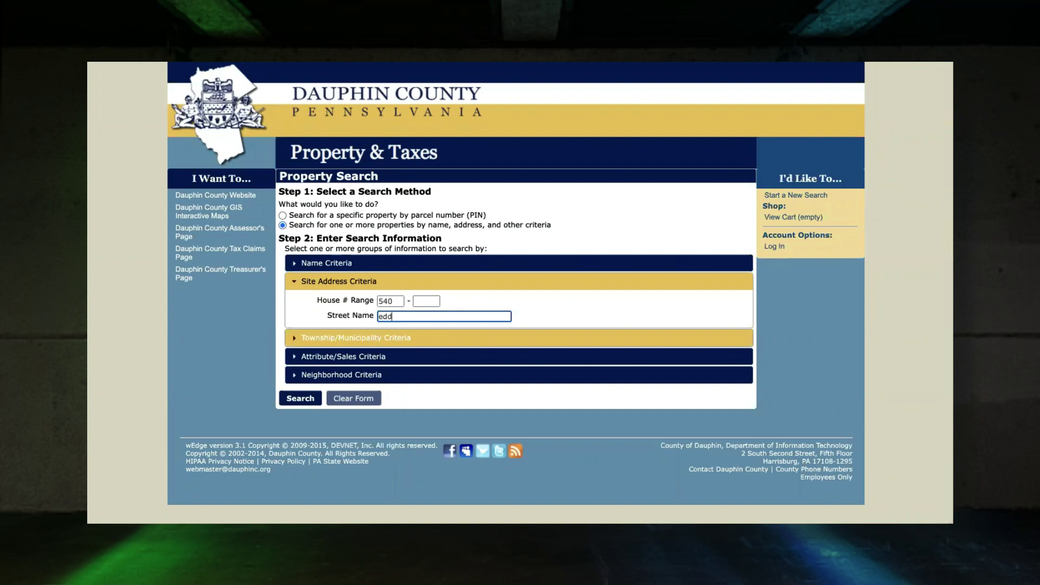
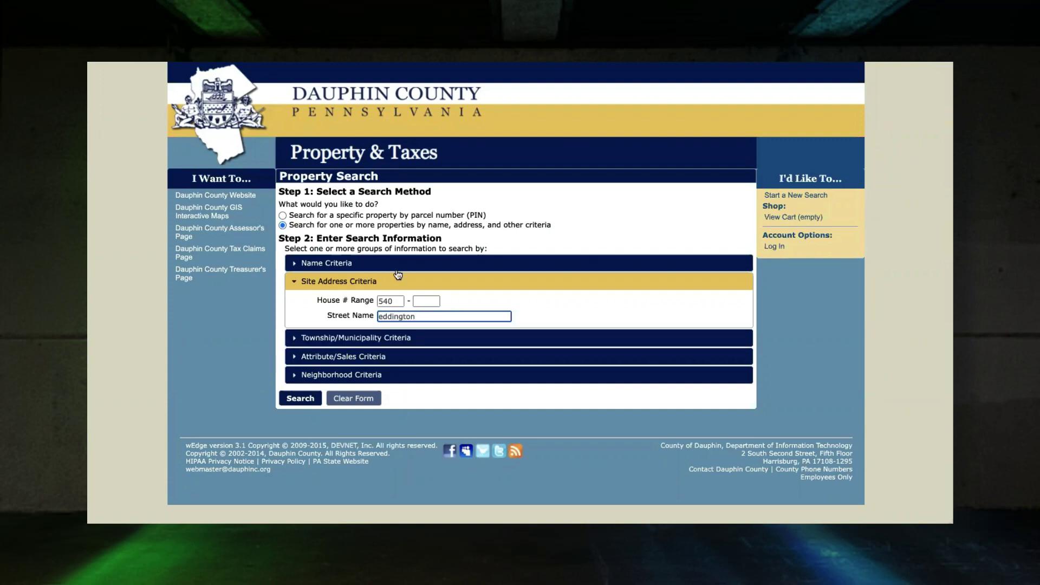
{"action": "left_click", "coordinate": [398, 301]}
{"action": "key", "text": "ctrl+a"}
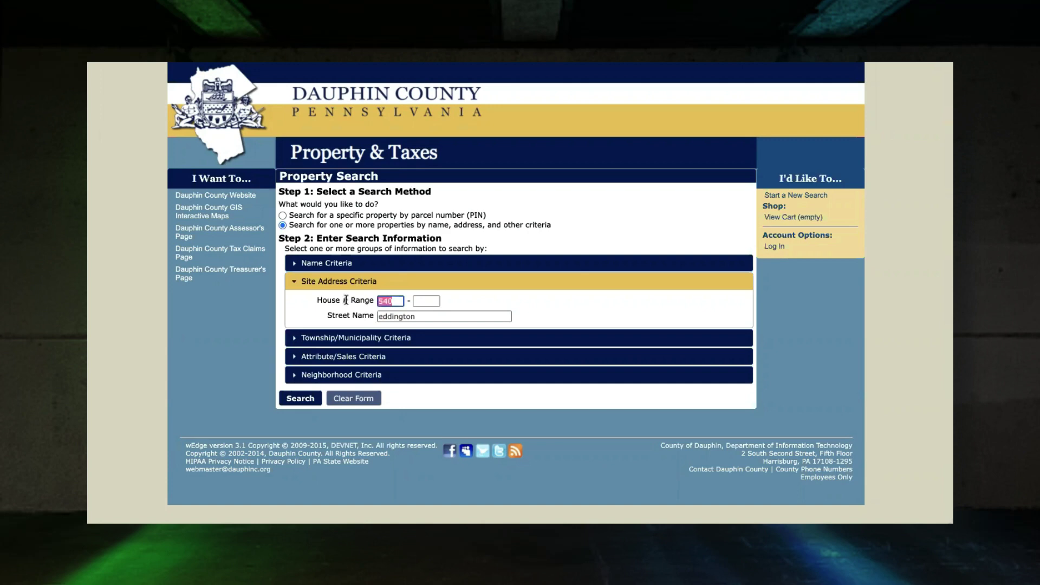
{"action": "key", "text": "Home"}
{"action": "key", "text": "Delete"}
{"action": "left_click", "coordinate": [306, 400]}
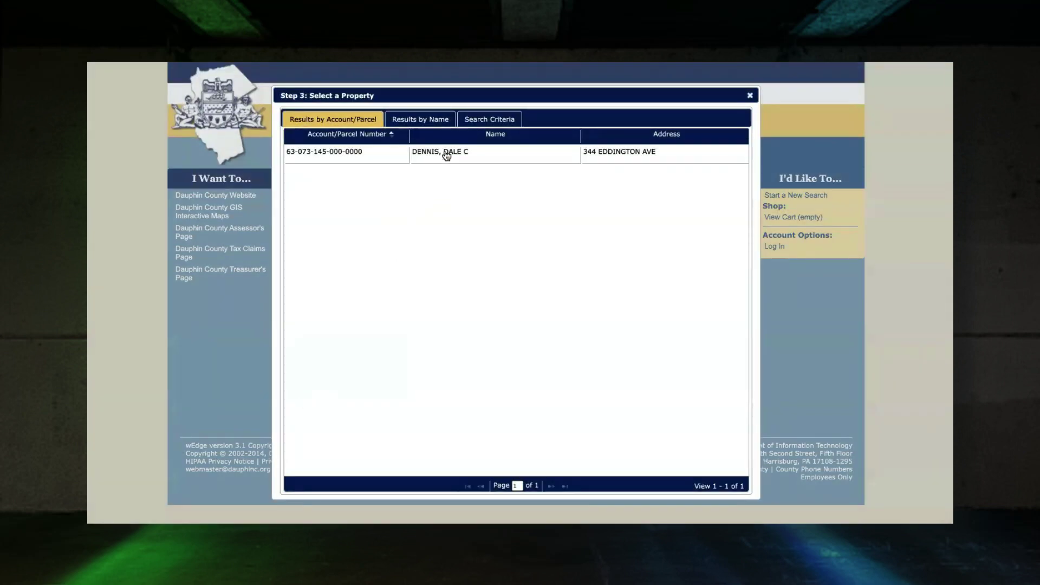
{"action": "left_click", "coordinate": [446, 155]}
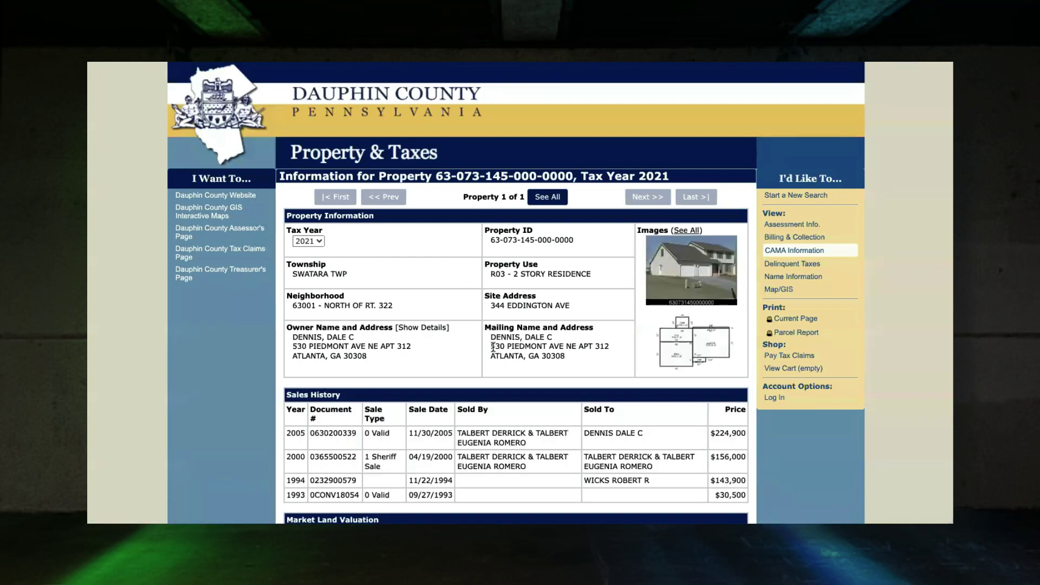
{"action": "left_click_drag", "start_coordinate": [493, 347], "coordinate": [515, 326]}
{"action": "left_click", "coordinate": [573, 353]}
{"action": "left_click", "coordinate": [679, 267]}
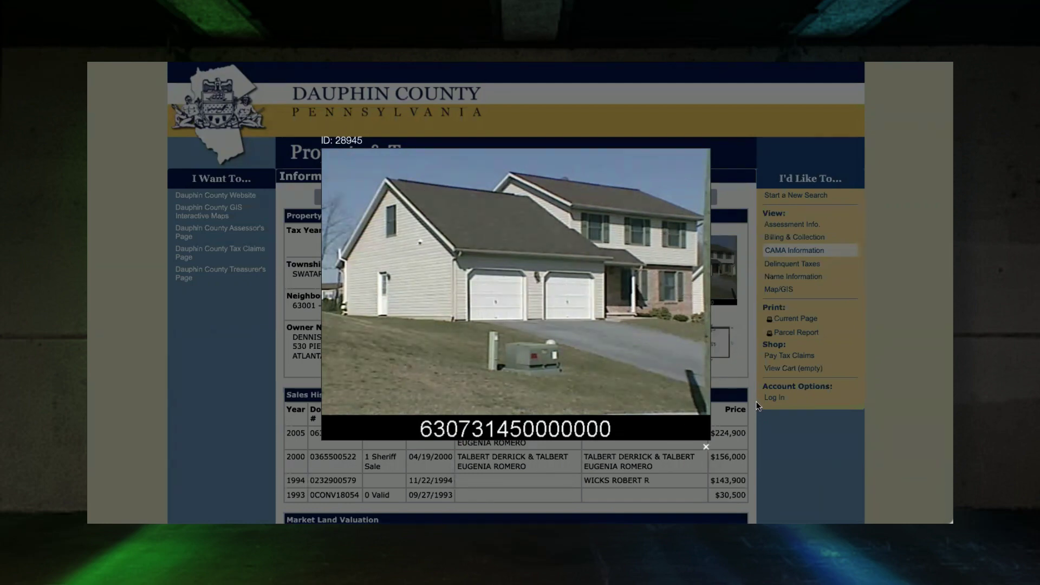
{"action": "left_click", "coordinate": [908, 450]}
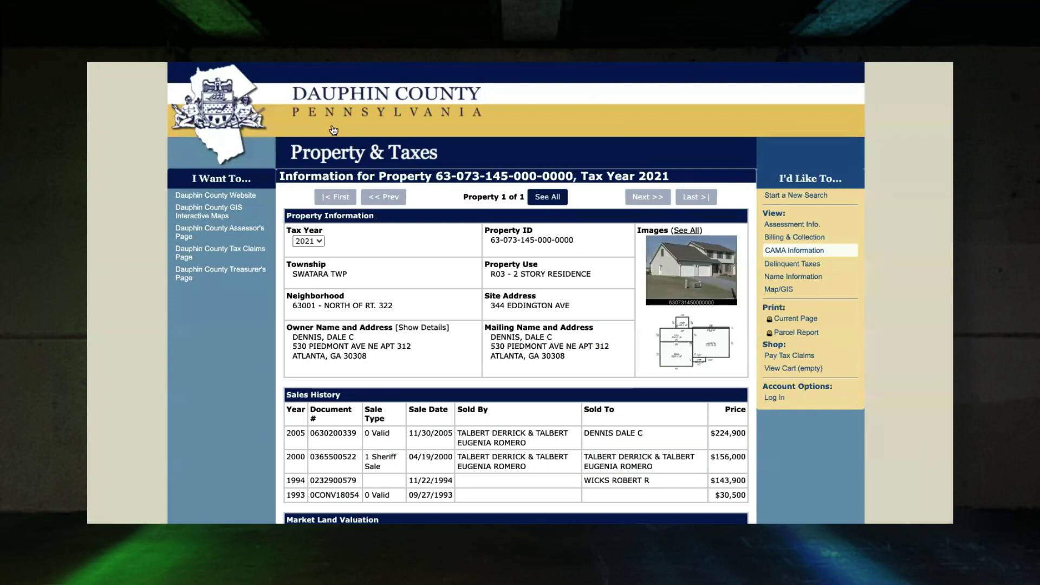
{"action": "scroll", "coordinate": [483, 399], "scroll_direction": "down", "scroll_amount": 3}
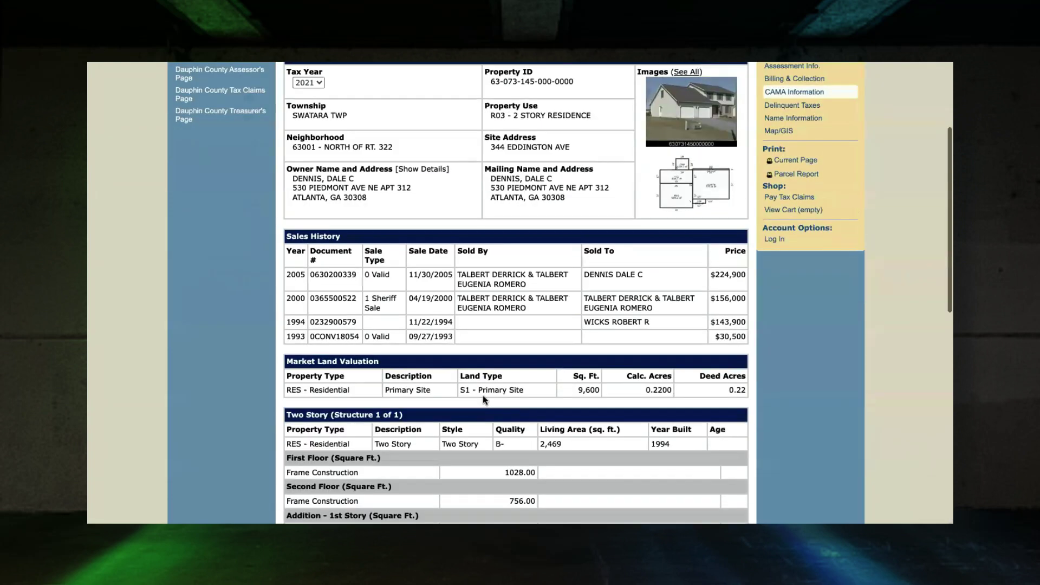
{"action": "scroll", "coordinate": [483, 399], "scroll_direction": "up", "scroll_amount": 3}
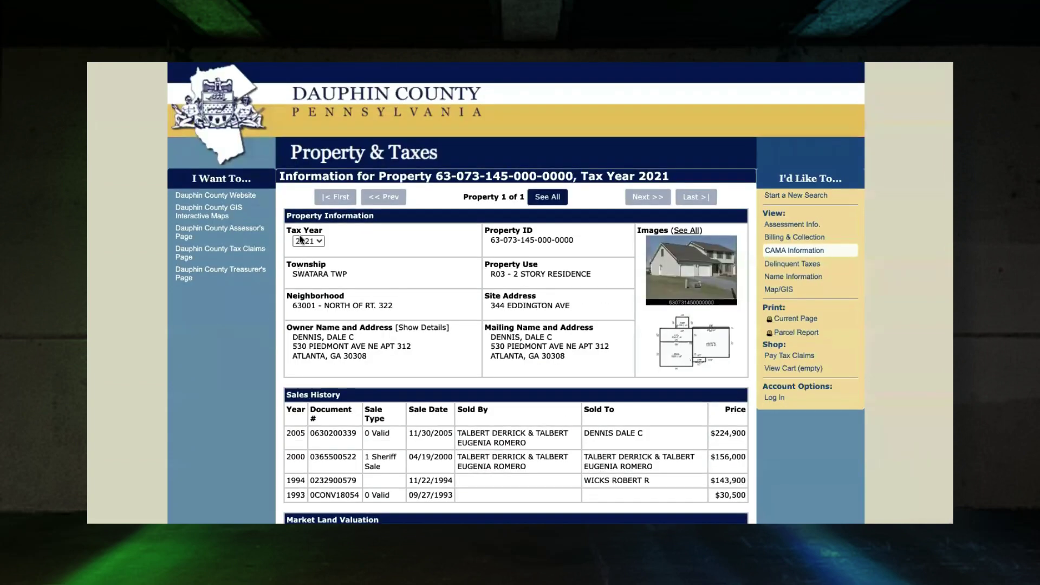
{"action": "left_click_drag", "start_coordinate": [490, 305], "coordinate": [572, 306]}
{"action": "key", "text": "ctrl+c"}
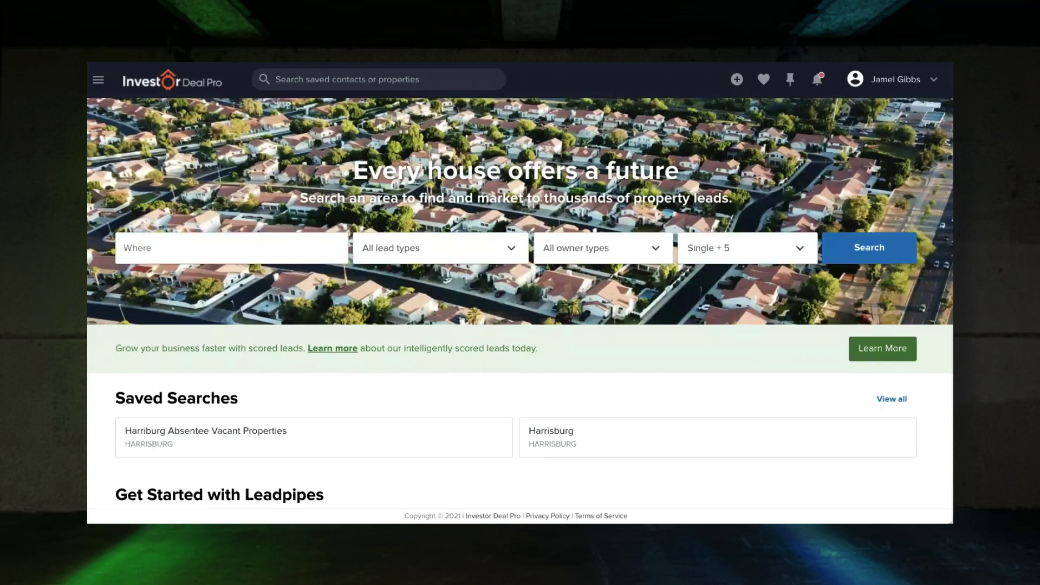
{"action": "left_click", "coordinate": [188, 85]}
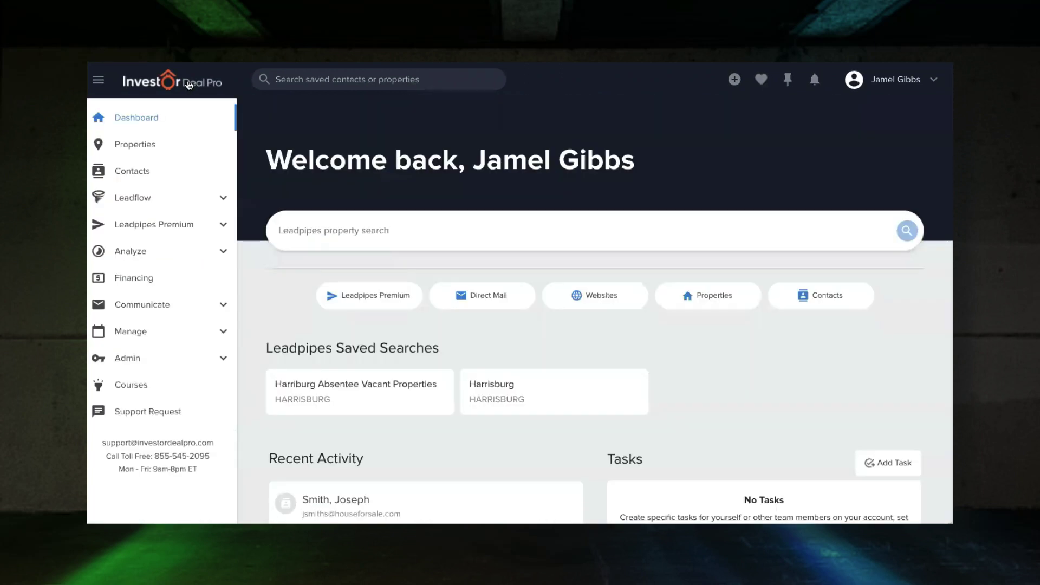
{"action": "key", "text": "ctrl+v"}
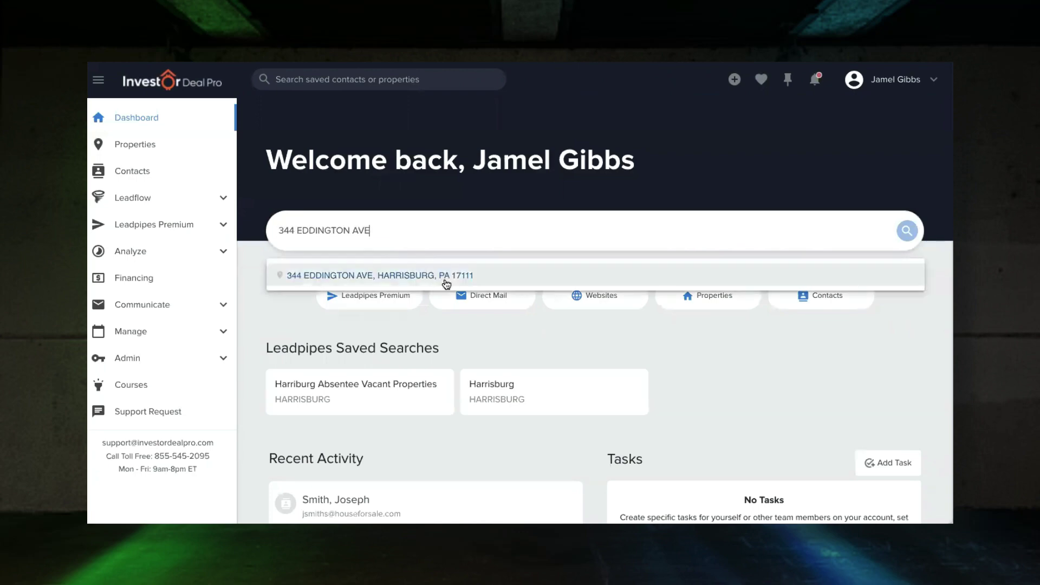
{"action": "left_click", "coordinate": [446, 280]}
{"action": "left_click", "coordinate": [908, 233]}
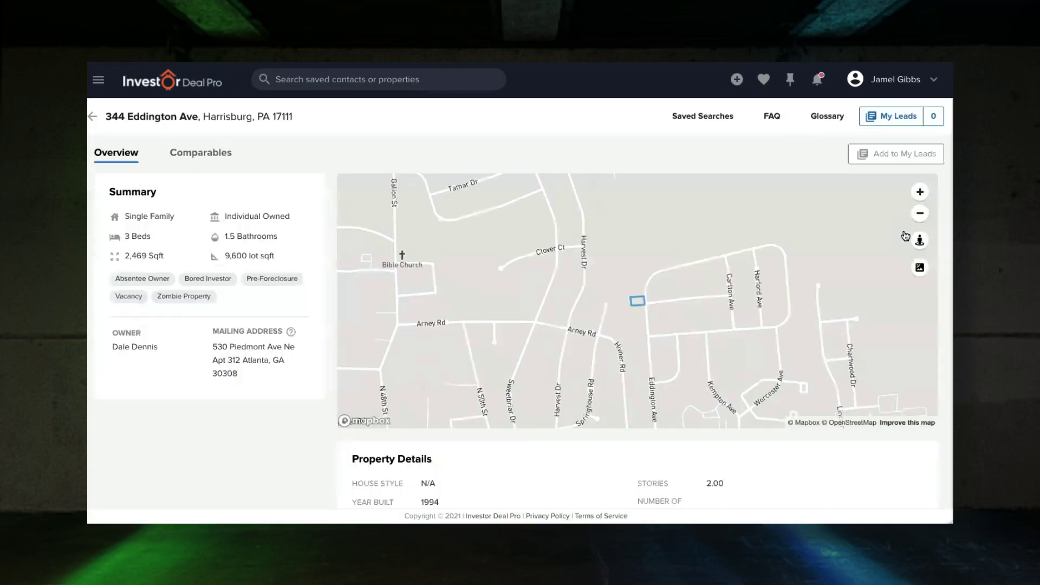
{"action": "scroll", "coordinate": [905, 235], "scroll_direction": "down", "scroll_amount": 4}
{"action": "scroll", "coordinate": [855, 506], "scroll_direction": "down", "scroll_amount": 7}
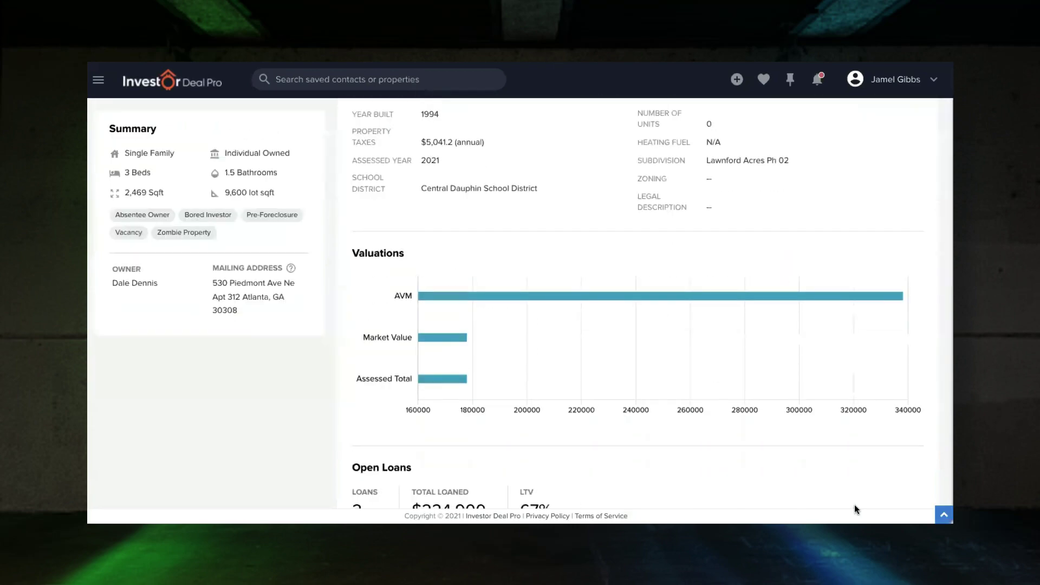
{"action": "scroll", "coordinate": [855, 505], "scroll_direction": "down", "scroll_amount": 5}
{"action": "scroll", "coordinate": [854, 507], "scroll_direction": "down", "scroll_amount": 1}
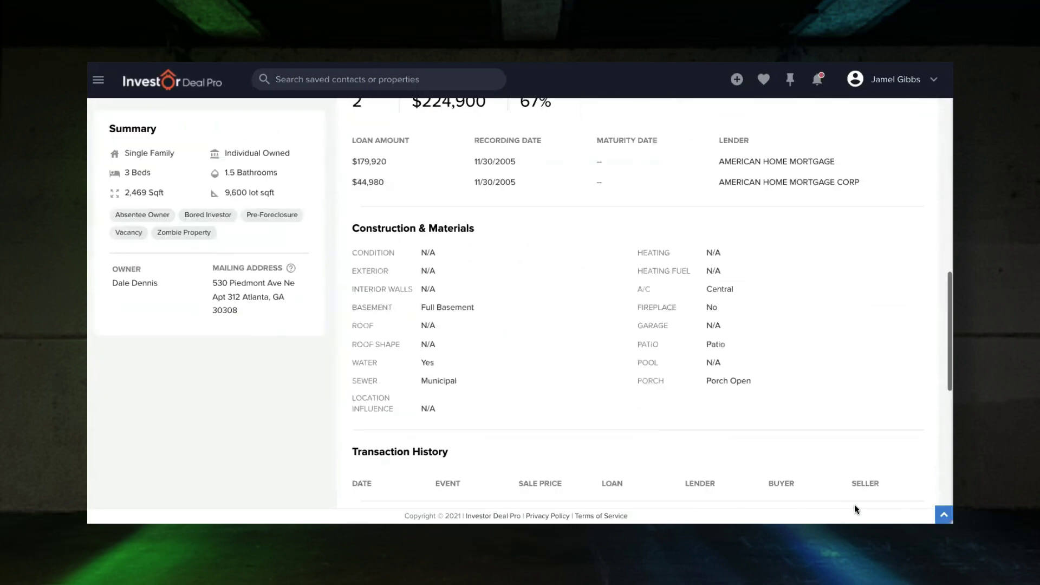
{"action": "scroll", "coordinate": [855, 507], "scroll_direction": "up", "scroll_amount": 1}
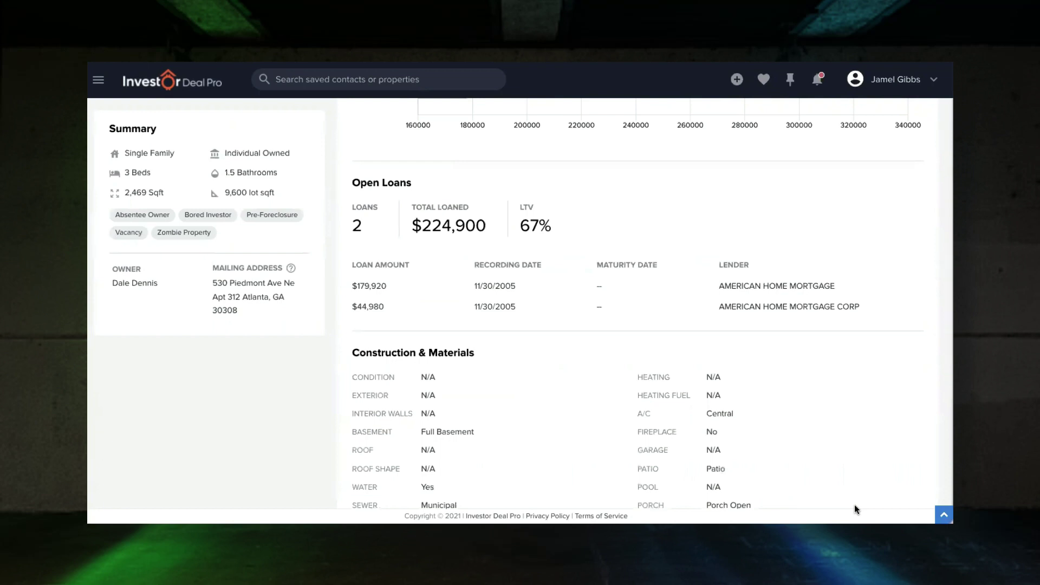
{"action": "scroll", "coordinate": [855, 506], "scroll_direction": "down", "scroll_amount": 7}
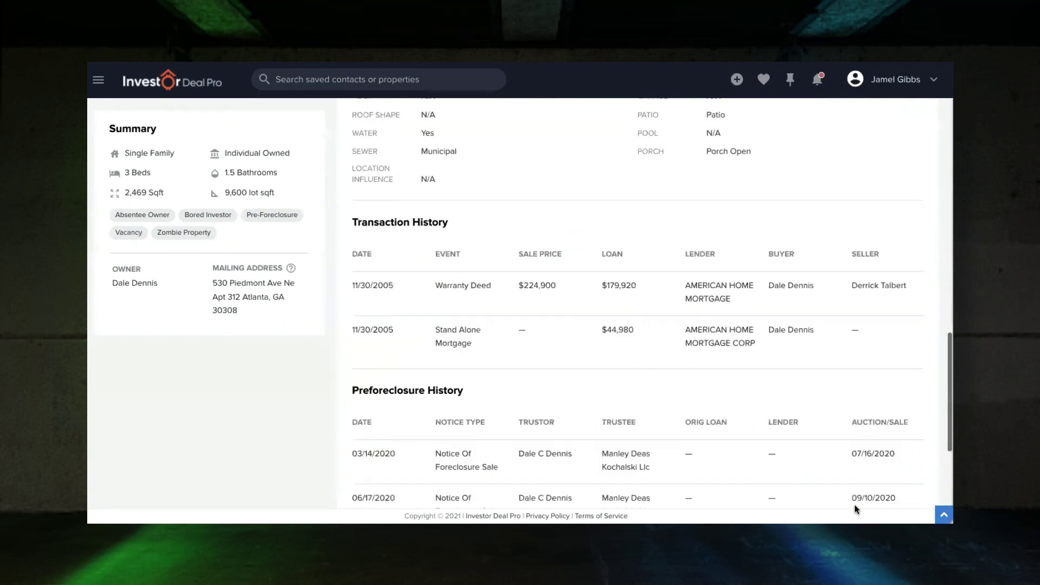
{"action": "scroll", "coordinate": [854, 504], "scroll_direction": "down", "scroll_amount": 1}
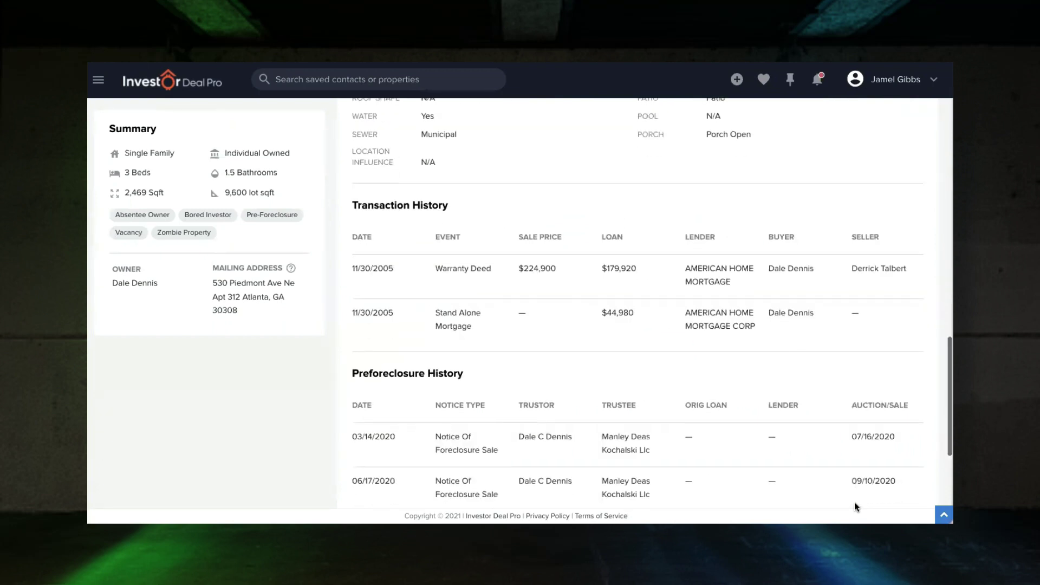
{"action": "scroll", "coordinate": [855, 507], "scroll_direction": "down", "scroll_amount": 5}
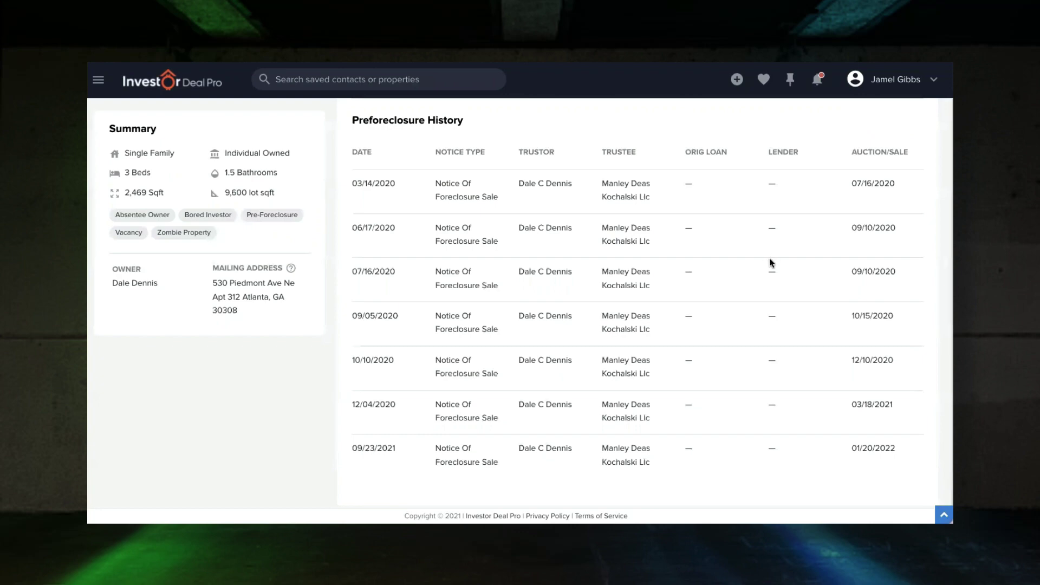
{"action": "scroll", "coordinate": [770, 257], "scroll_direction": "up", "scroll_amount": 15}
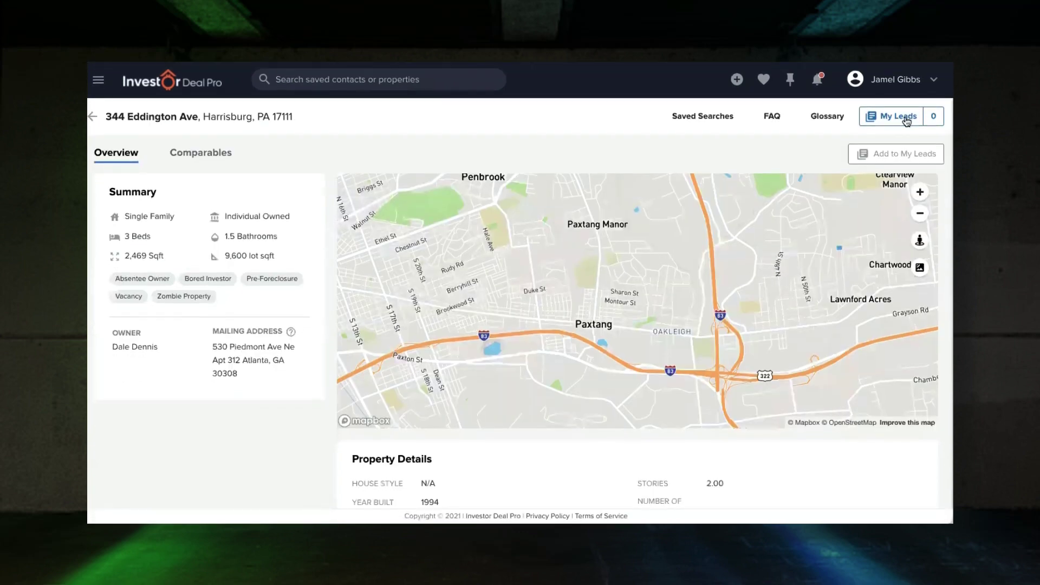
{"action": "left_click", "coordinate": [913, 155]}
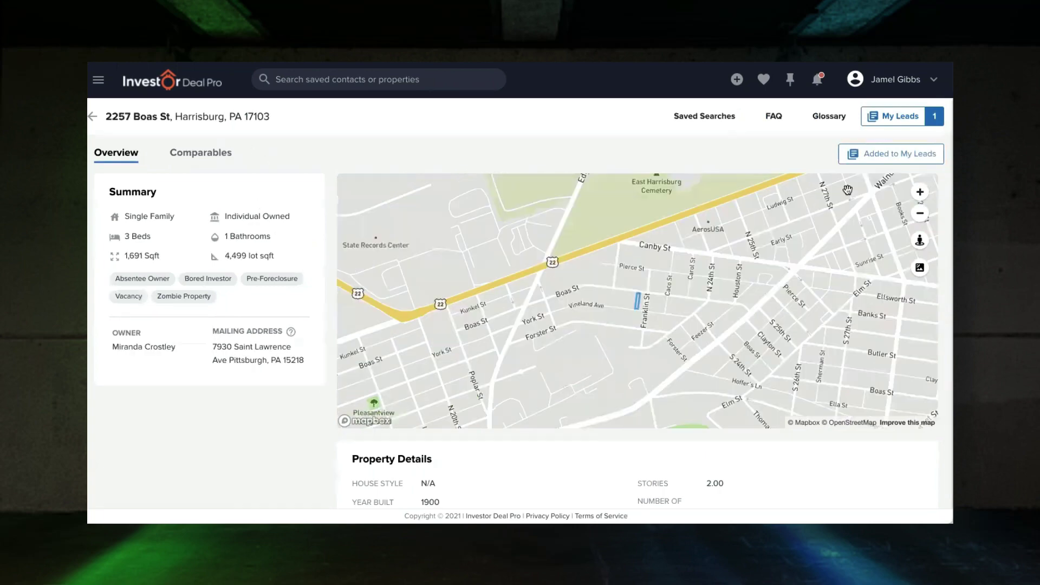
{"action": "left_click", "coordinate": [899, 116]}
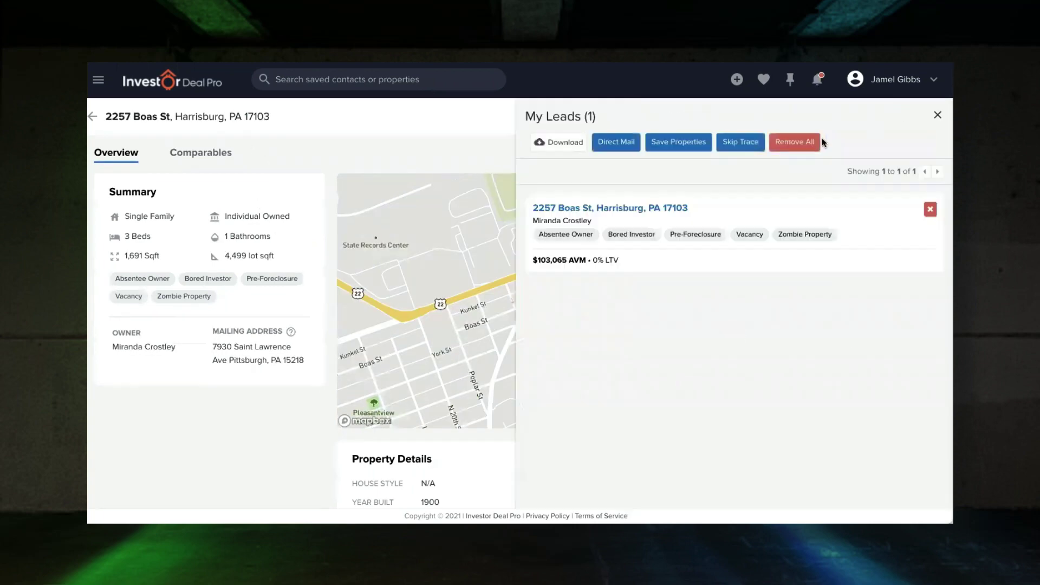
{"action": "left_click", "coordinate": [740, 142]}
{"action": "left_click", "coordinate": [436, 358]}
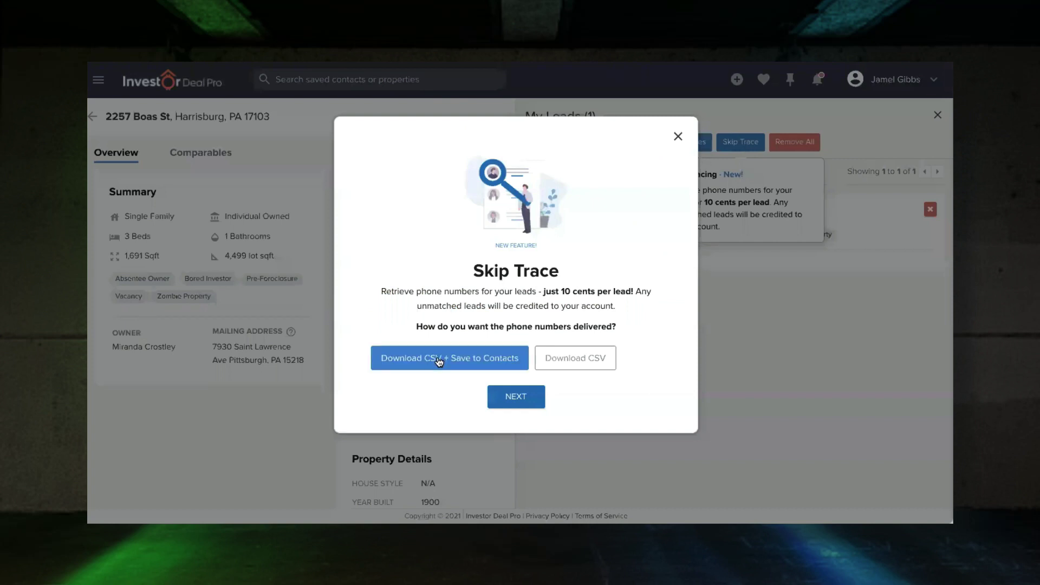
{"action": "left_click", "coordinate": [518, 402]}
{"action": "left_click", "coordinate": [513, 266]}
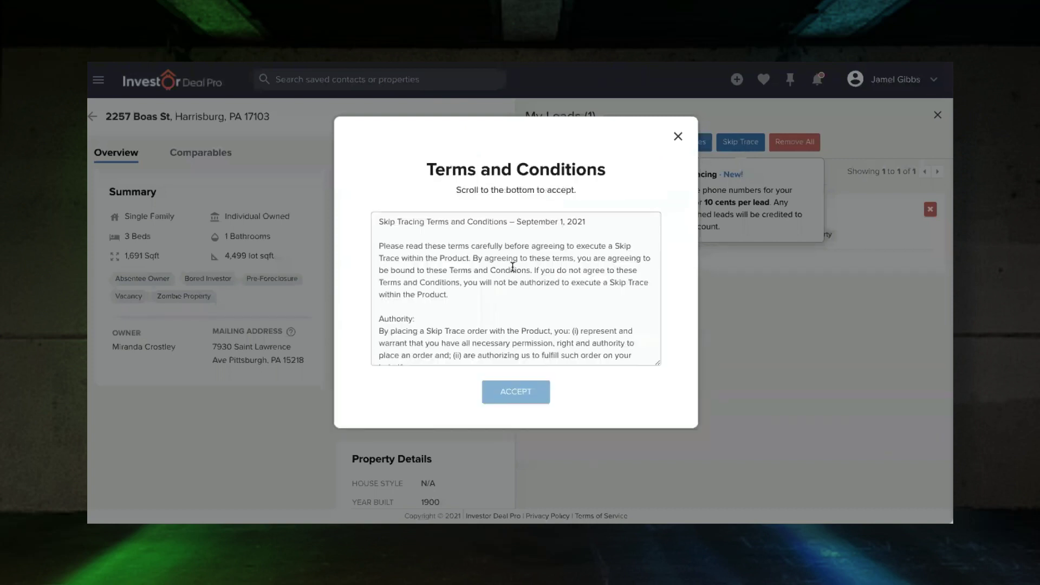
Accept the terms and place the order with the saved Visa card, then remove the Boas St lead.
{"action": "scroll", "coordinate": [518, 328], "scroll_direction": "down", "scroll_amount": 15}
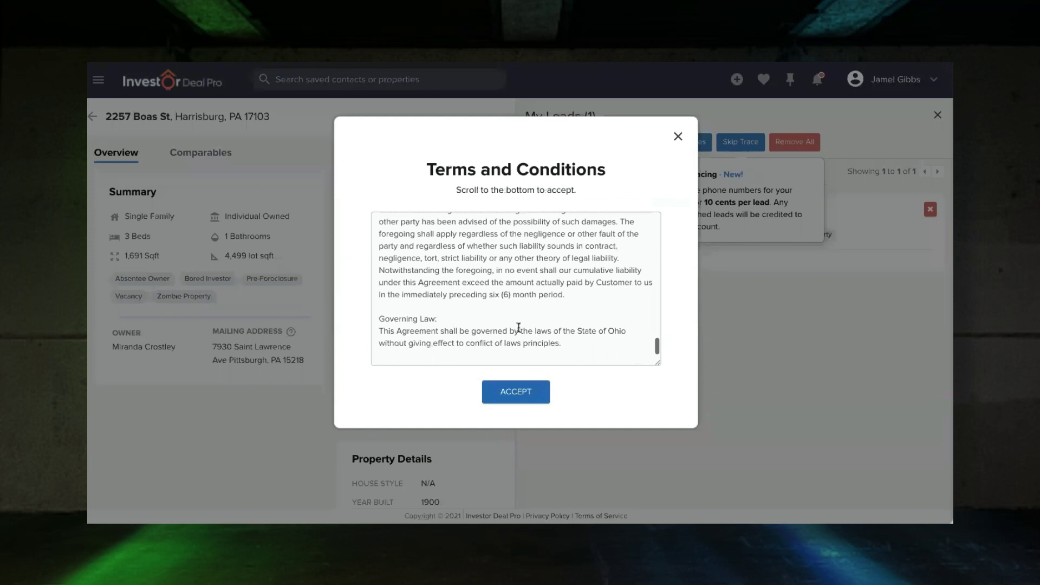
{"action": "left_click", "coordinate": [519, 394]}
{"action": "scroll", "coordinate": [449, 385], "scroll_direction": "down", "scroll_amount": 3}
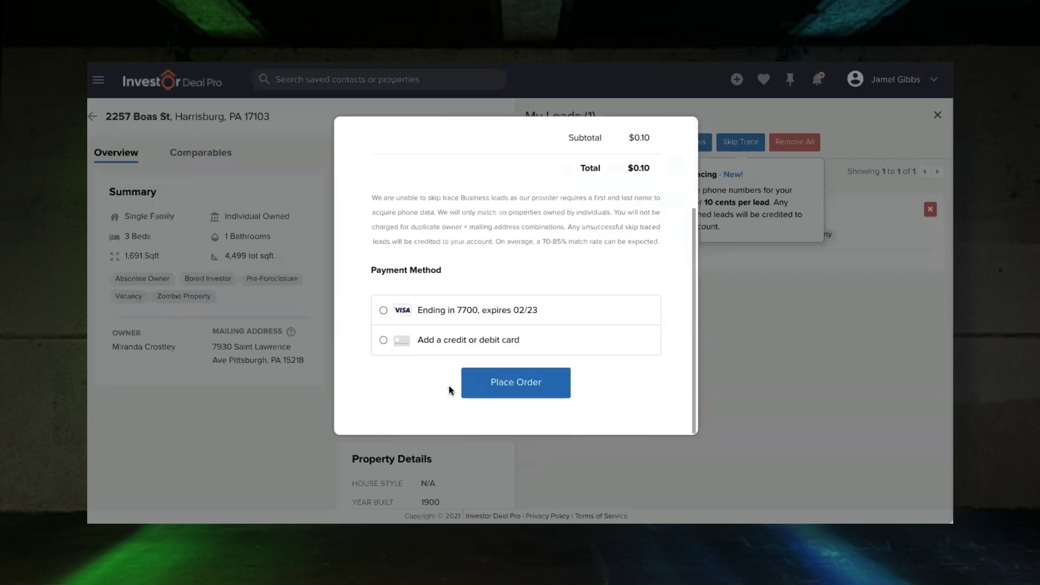
{"action": "left_click", "coordinate": [380, 313]}
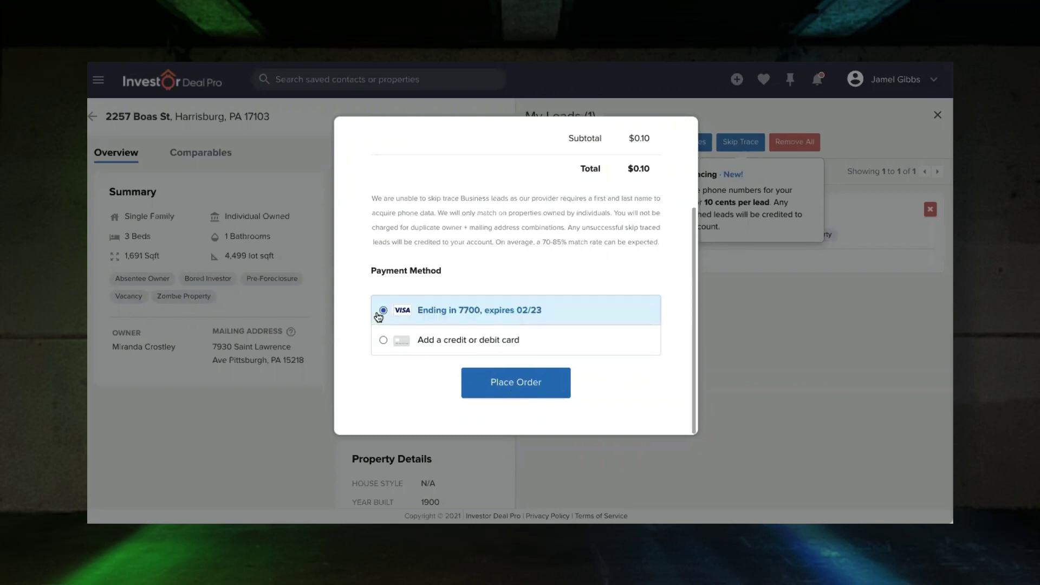
{"action": "left_click", "coordinate": [515, 382]}
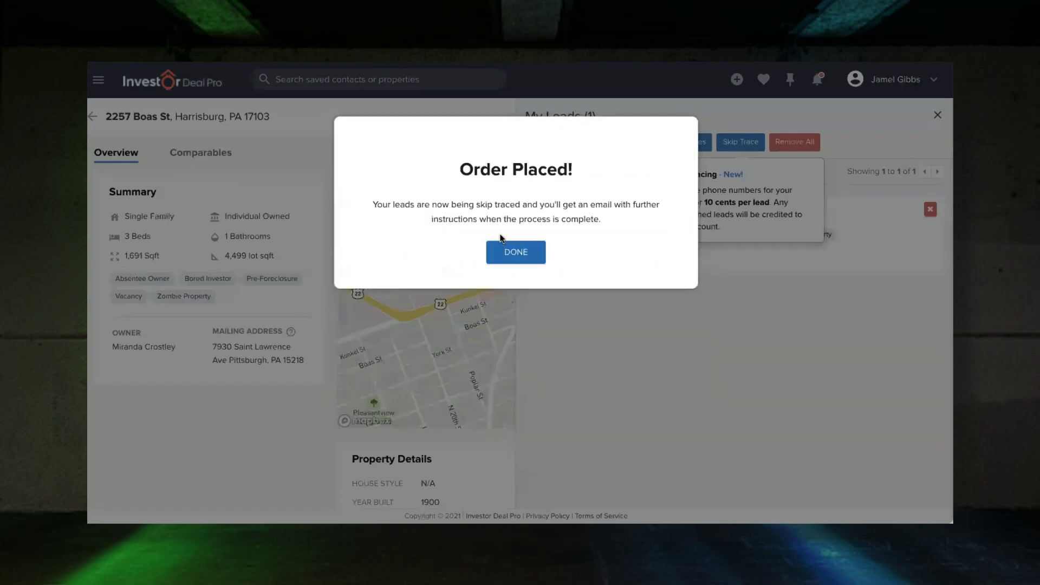
{"action": "left_click", "coordinate": [512, 251]}
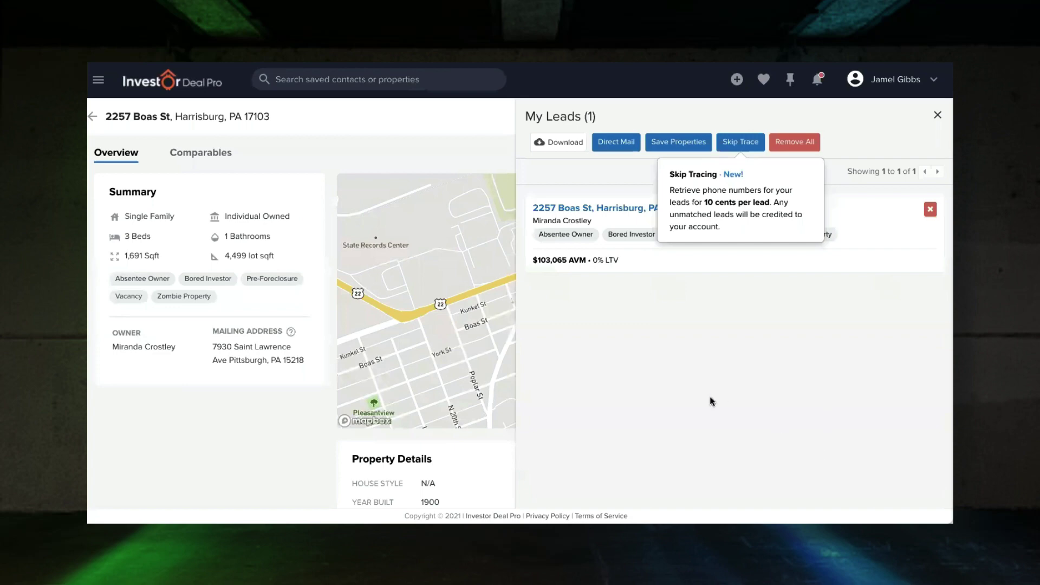
{"action": "left_click", "coordinate": [930, 210]}
{"action": "left_click", "coordinate": [93, 117]}
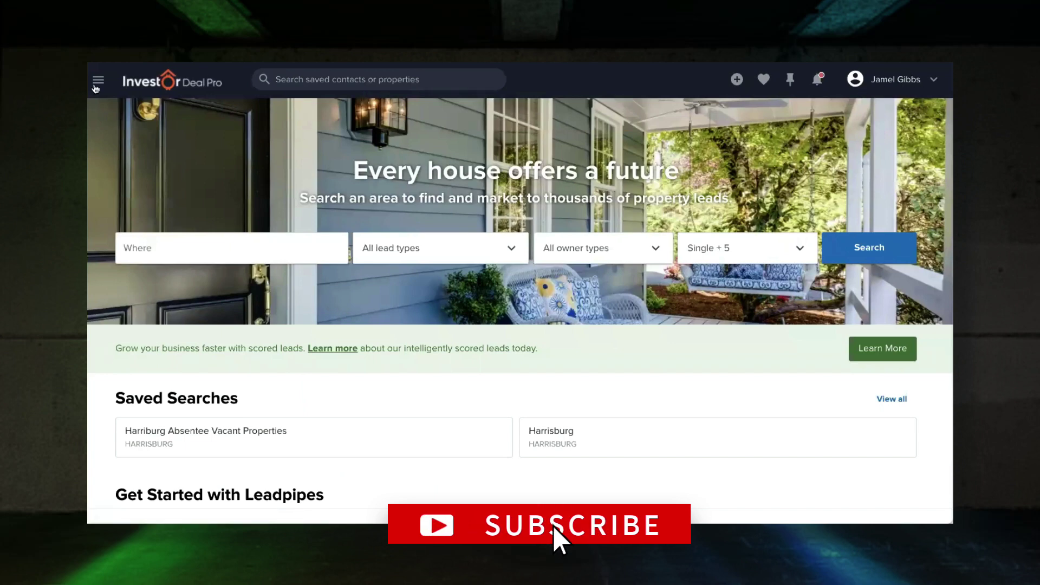
{"action": "left_click", "coordinate": [166, 89]}
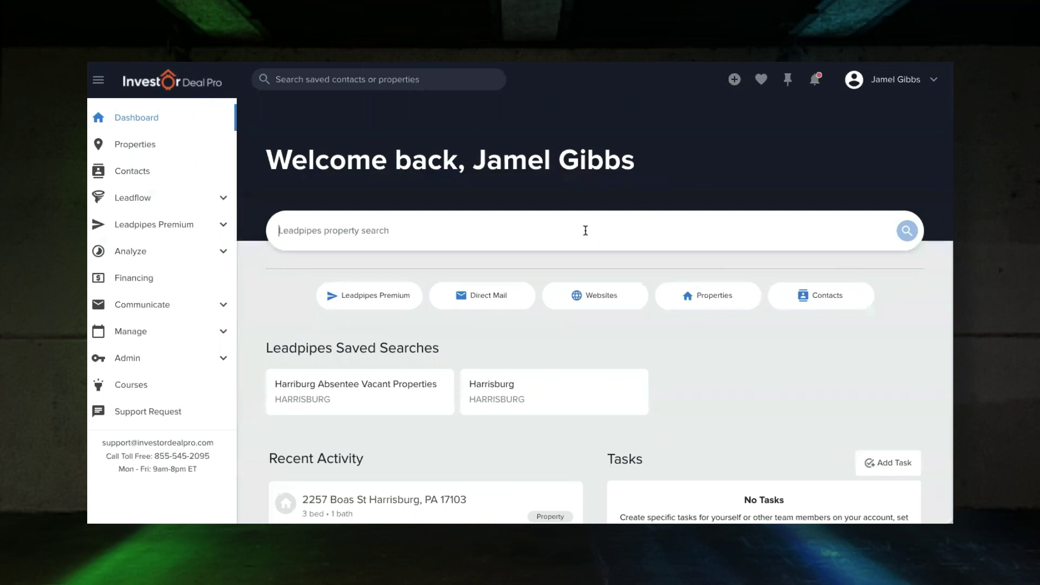
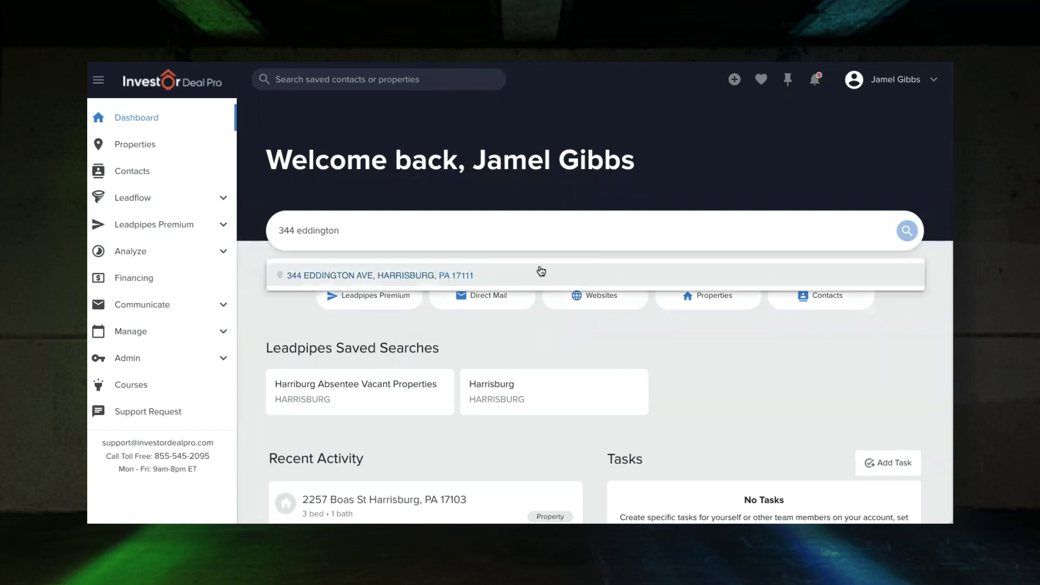
{"action": "left_click", "coordinate": [541, 273]}
{"action": "left_click", "coordinate": [907, 230]}
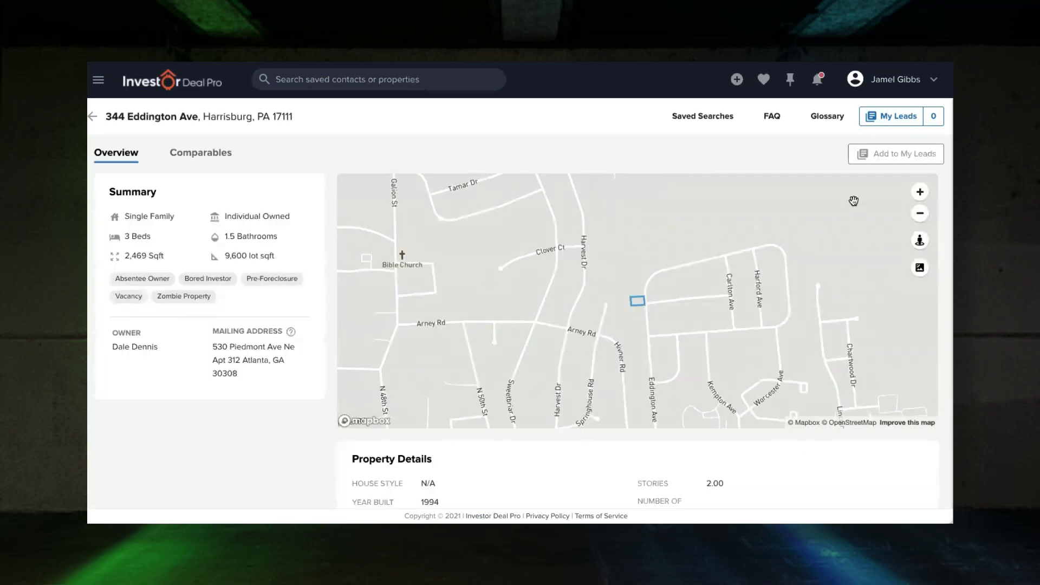
{"action": "left_click", "coordinate": [907, 156]}
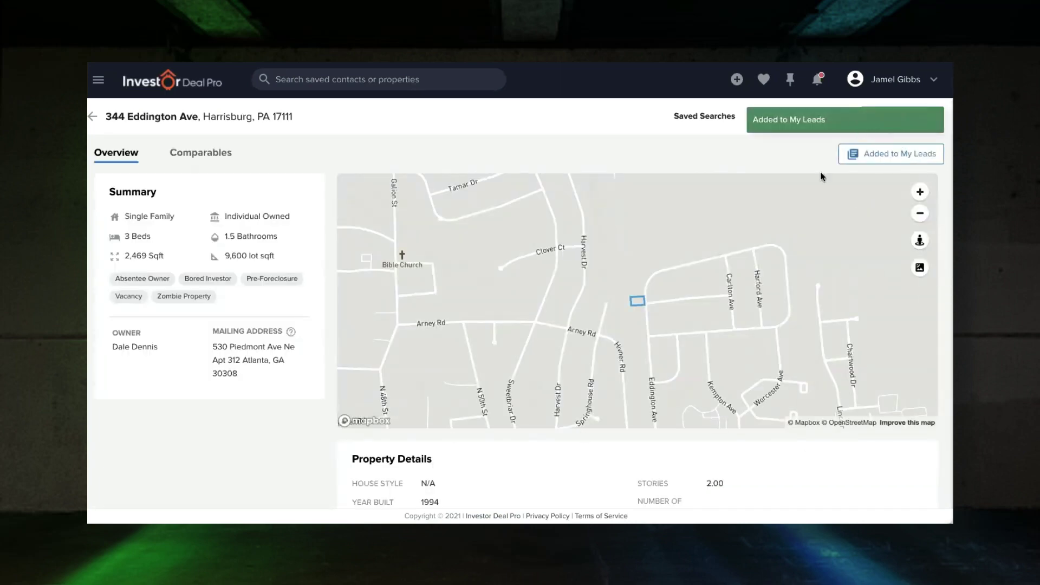
{"action": "left_click", "coordinate": [900, 117]}
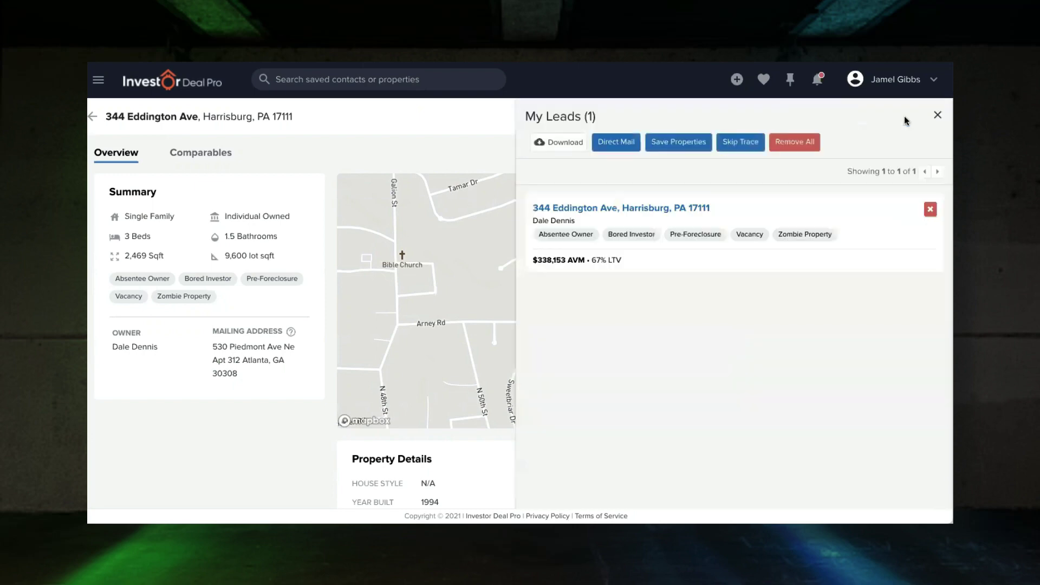
Skip-trace the Eddington lead with Download CSV + Save to Contacts and no tag, then accept the terms and place the $0.10 order.
{"action": "left_click", "coordinate": [735, 146]}
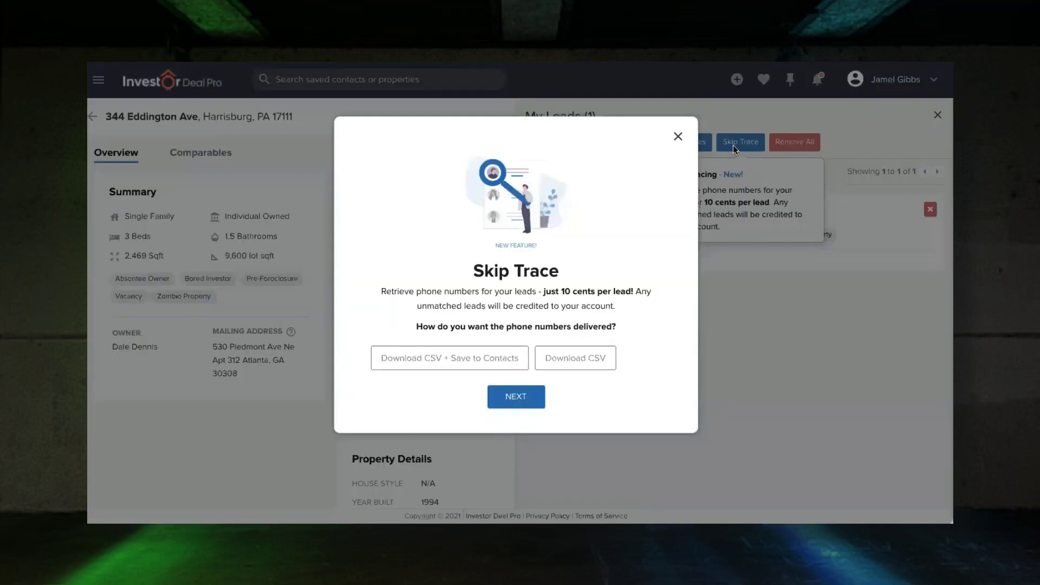
{"action": "left_click", "coordinate": [448, 360]}
{"action": "left_click", "coordinate": [516, 396]}
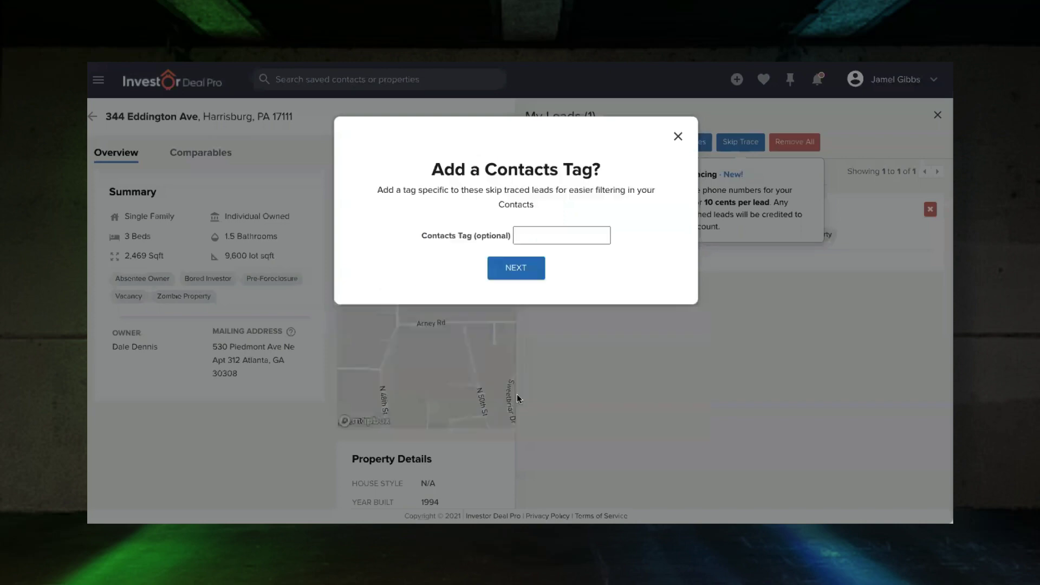
{"action": "left_click", "coordinate": [515, 269]}
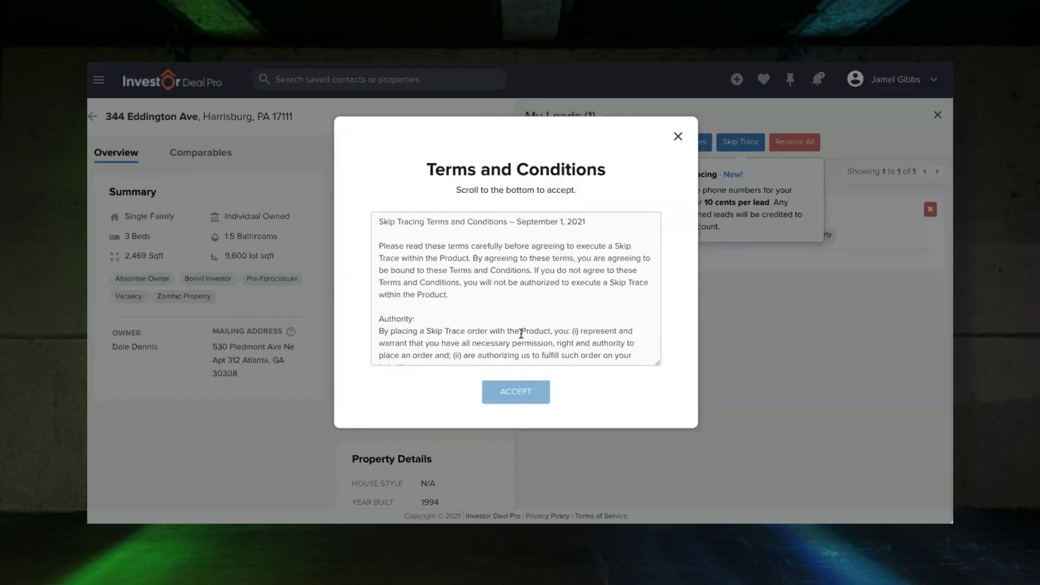
{"action": "scroll", "coordinate": [521, 336], "scroll_direction": "down", "scroll_amount": 15}
{"action": "left_click", "coordinate": [518, 395]}
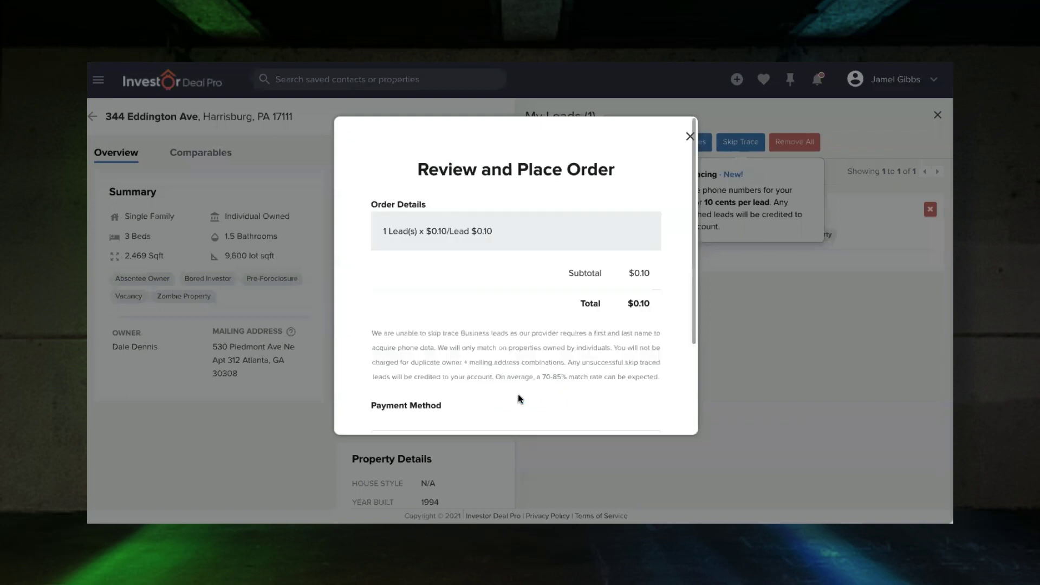
{"action": "scroll", "coordinate": [518, 395], "scroll_direction": "down", "scroll_amount": 3}
{"action": "left_click", "coordinate": [522, 382]}
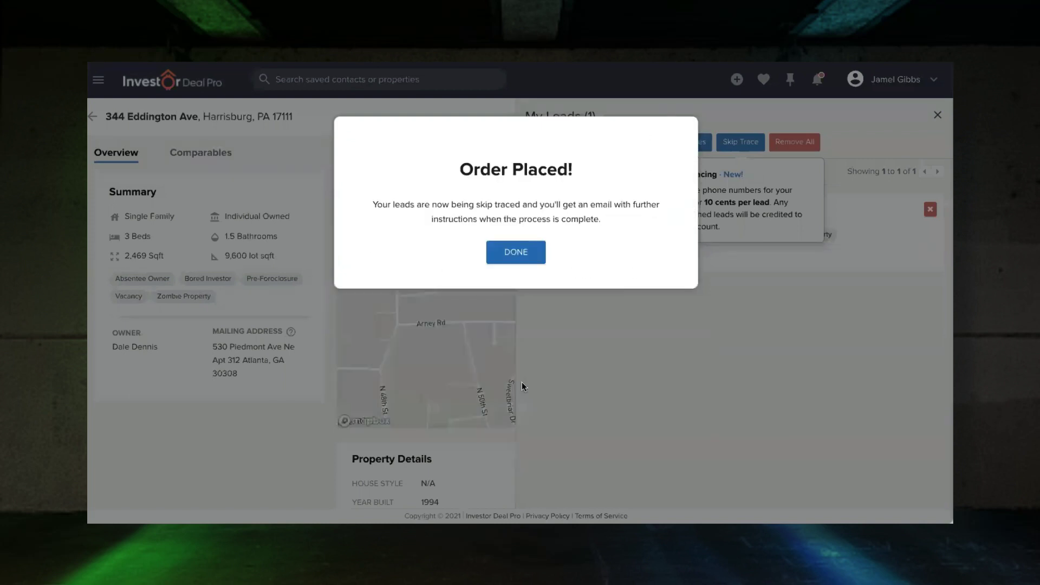
{"action": "left_click", "coordinate": [521, 253]}
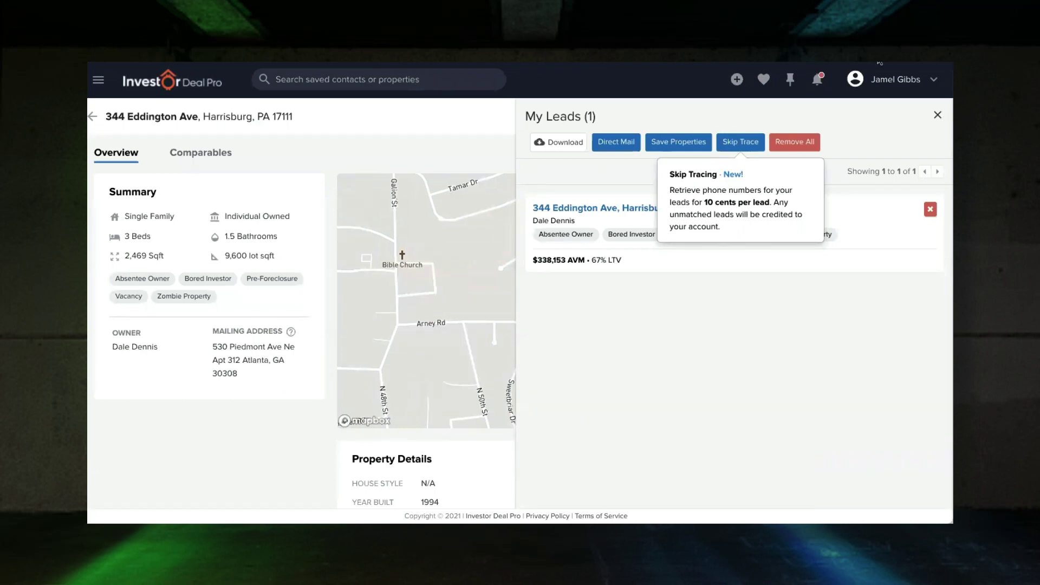
{"action": "left_click", "coordinate": [174, 92]}
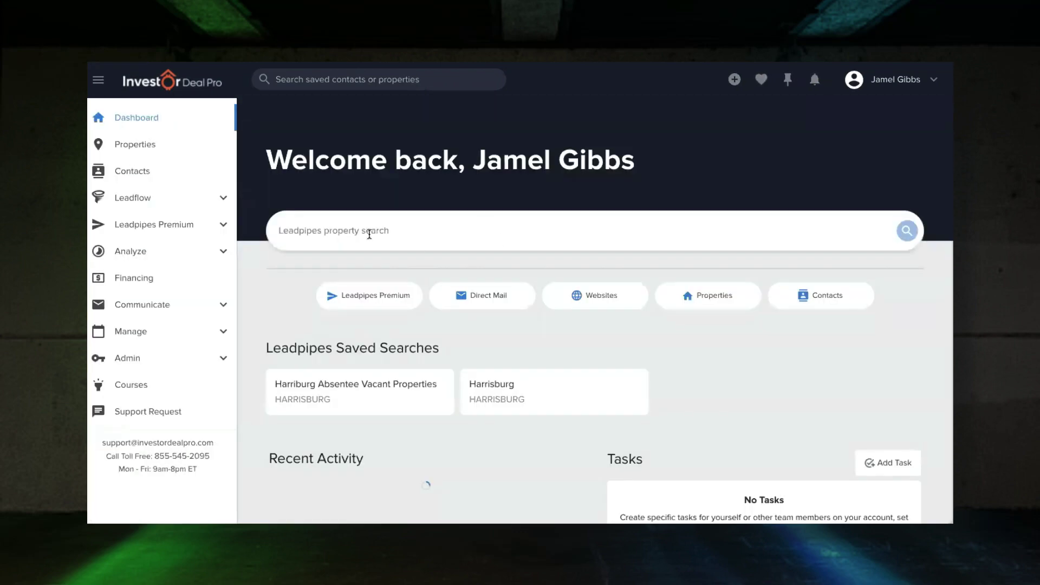
{"action": "left_click", "coordinate": [366, 232]}
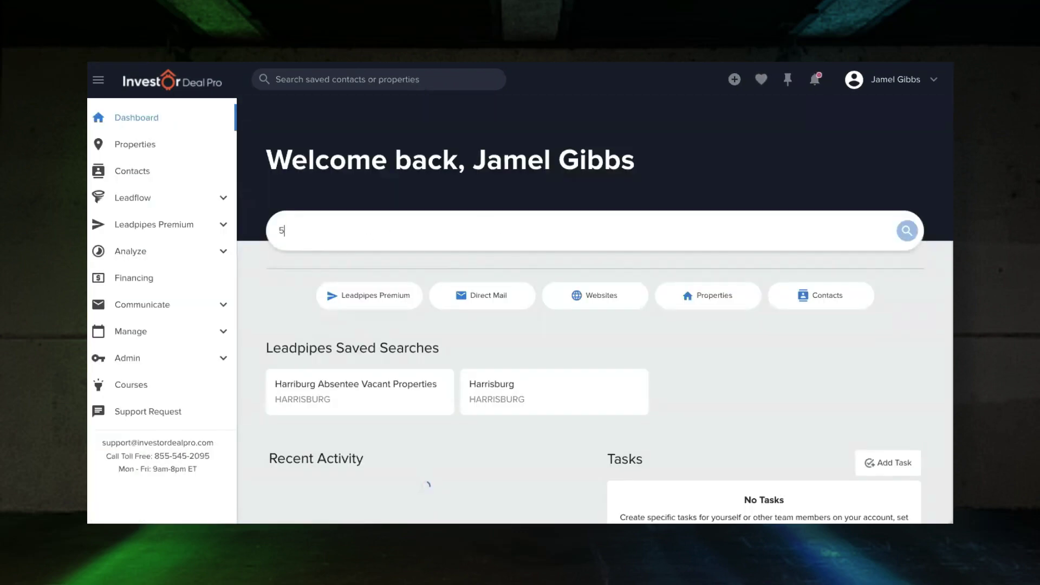
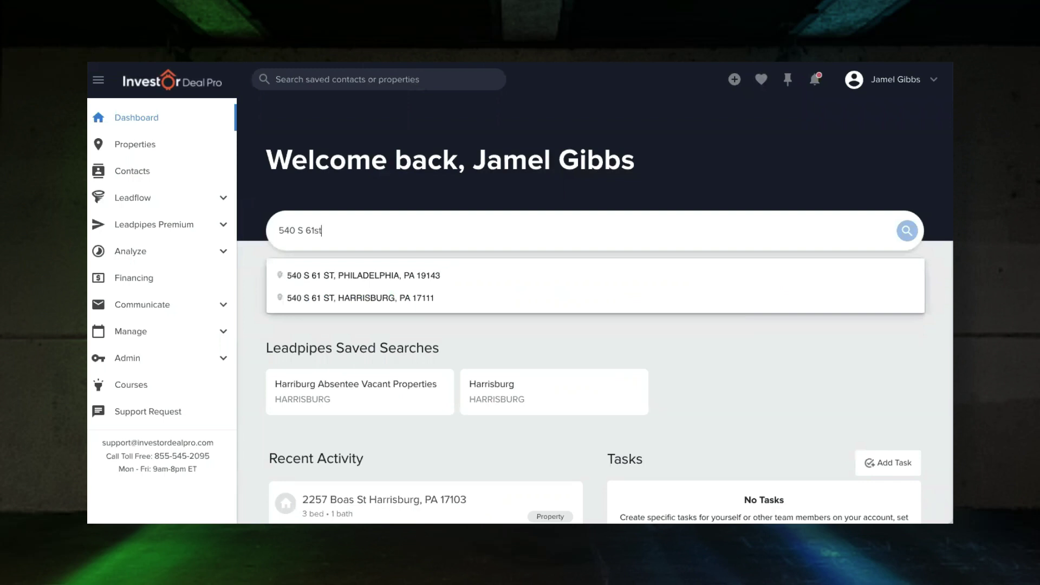
{"action": "left_click", "coordinate": [331, 298]}
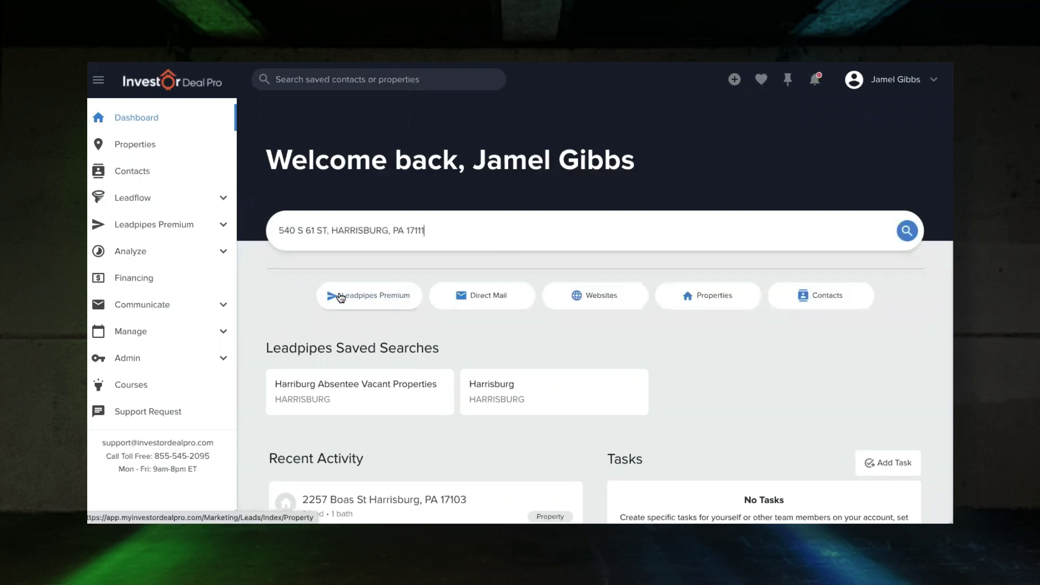
{"action": "left_click", "coordinate": [907, 230]}
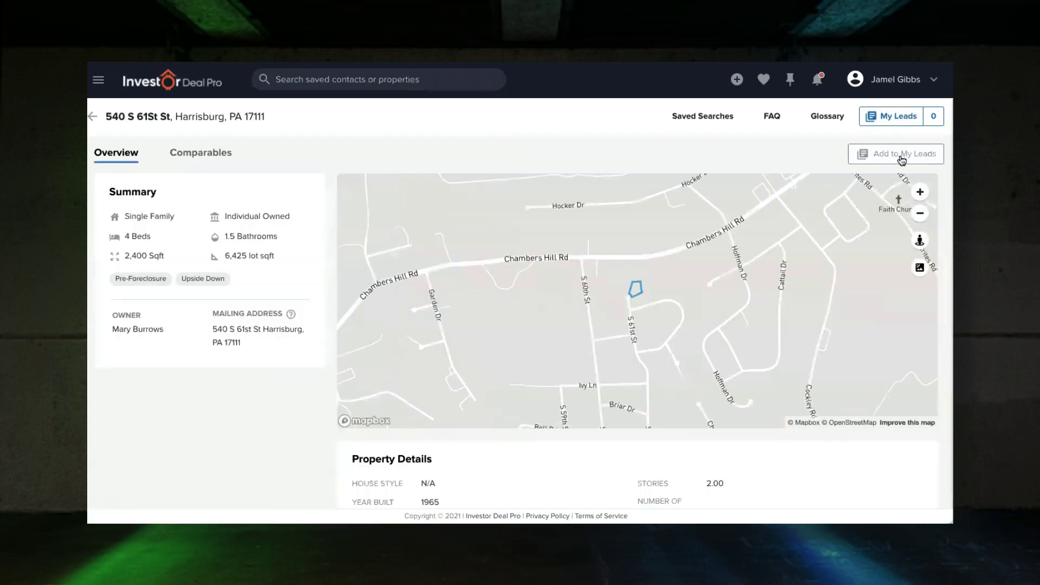
{"action": "left_click", "coordinate": [903, 158]}
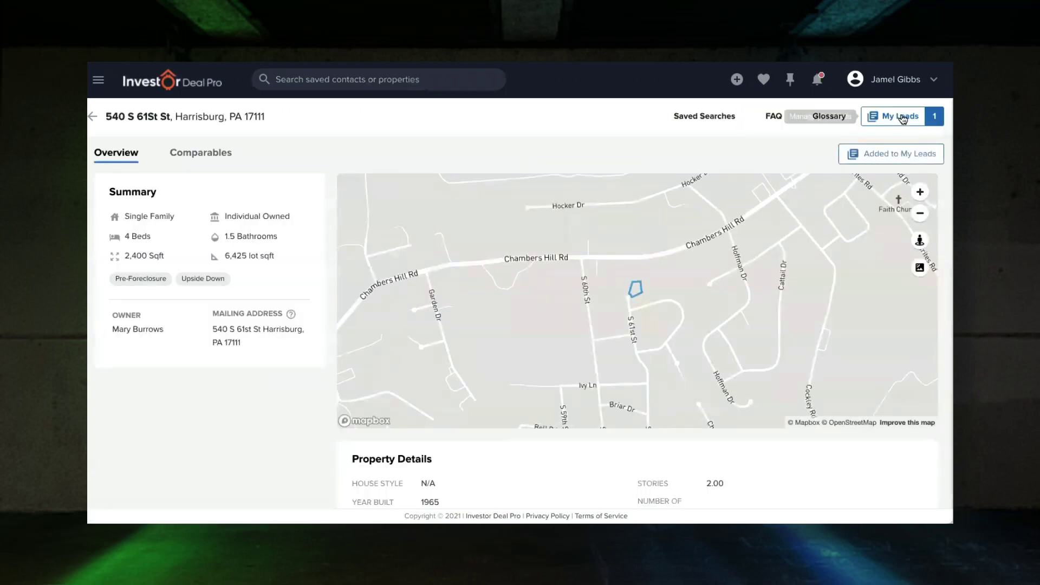
{"action": "left_click", "coordinate": [902, 117]}
{"action": "left_click", "coordinate": [746, 143]}
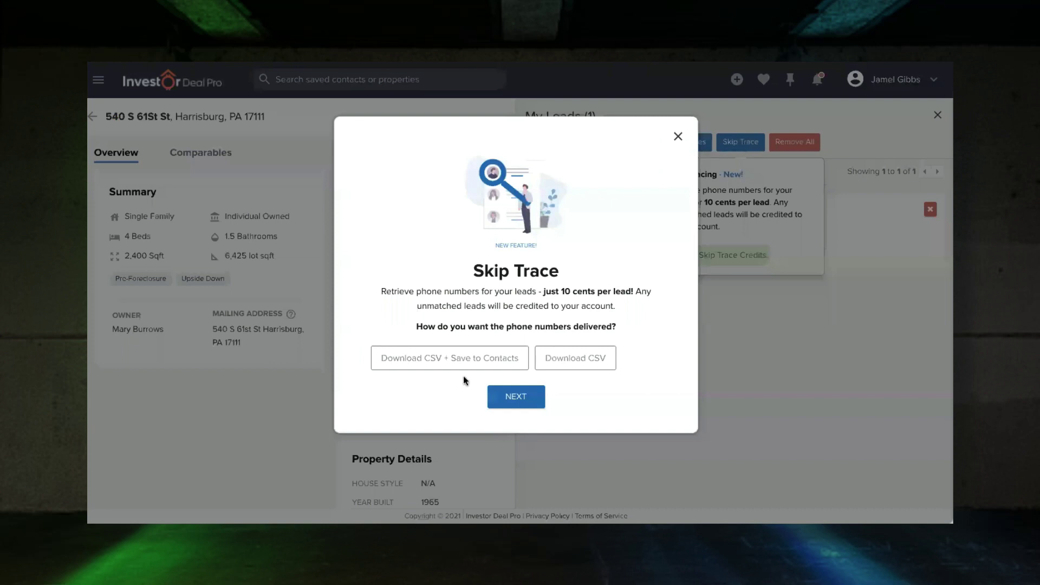
{"action": "left_click", "coordinate": [449, 358]}
{"action": "left_click", "coordinate": [524, 397]}
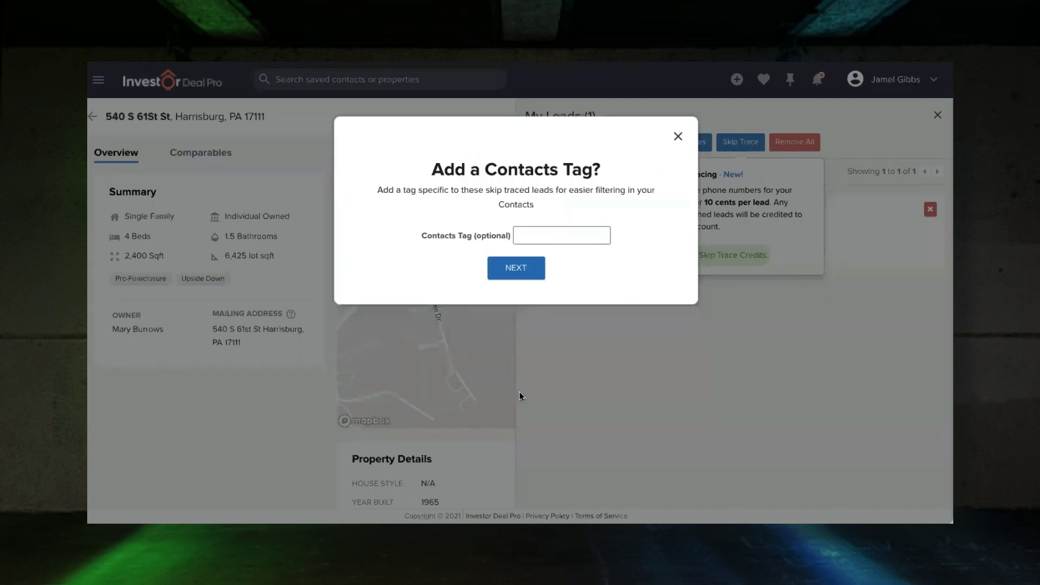
{"action": "left_click", "coordinate": [512, 264]}
Accept the skip-trace terms and place the order, paying with credits.
{"action": "scroll", "coordinate": [511, 343], "scroll_direction": "down", "scroll_amount": 1}
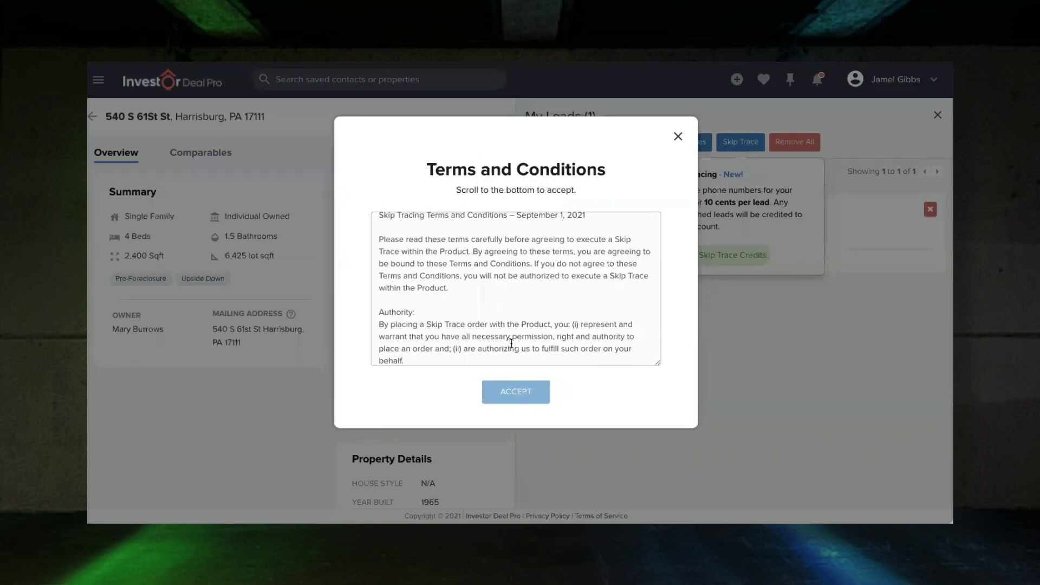
{"action": "scroll", "coordinate": [511, 343], "scroll_direction": "down", "scroll_amount": 10}
{"action": "left_click", "coordinate": [519, 396]}
{"action": "scroll", "coordinate": [518, 396], "scroll_direction": "down", "scroll_amount": 1}
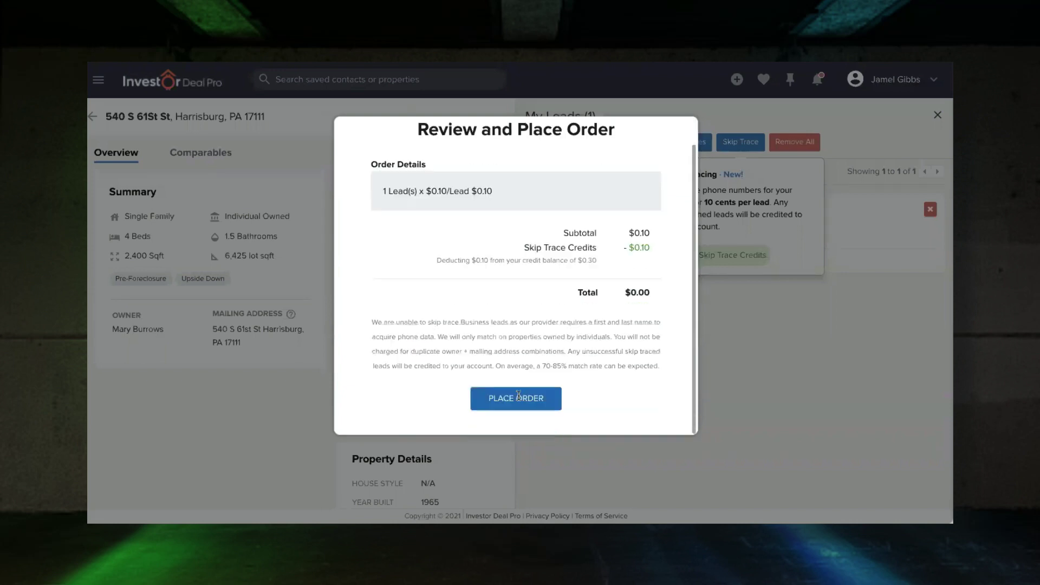
{"action": "left_click", "coordinate": [516, 400]}
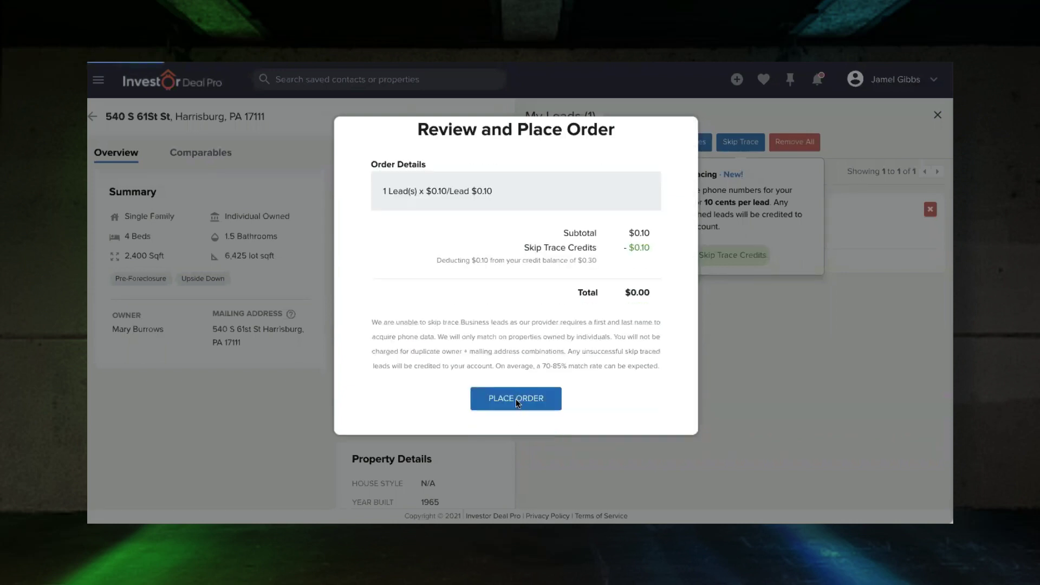
{"action": "left_click", "coordinate": [504, 251]}
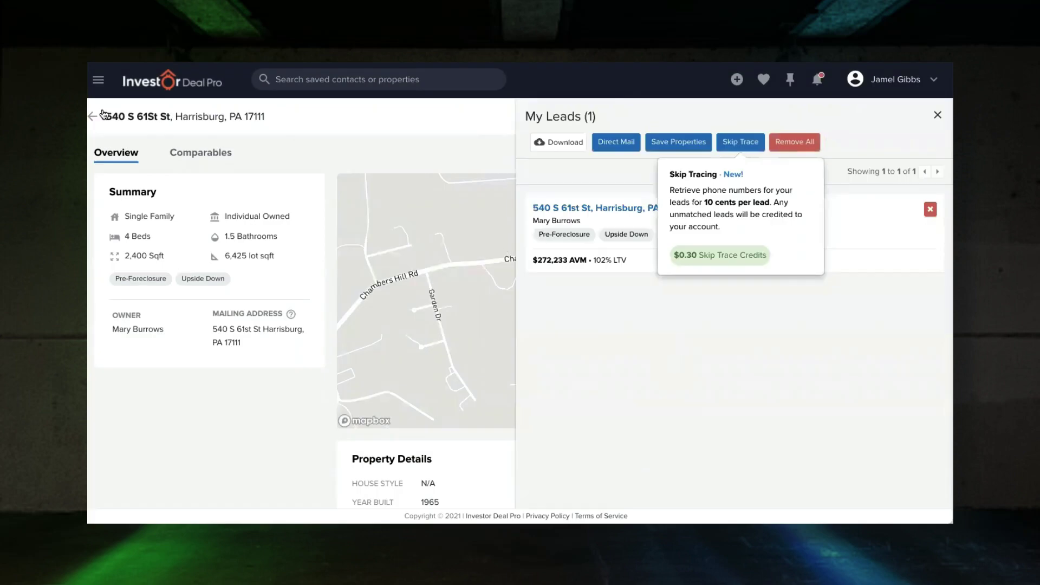
{"action": "left_click", "coordinate": [98, 82]}
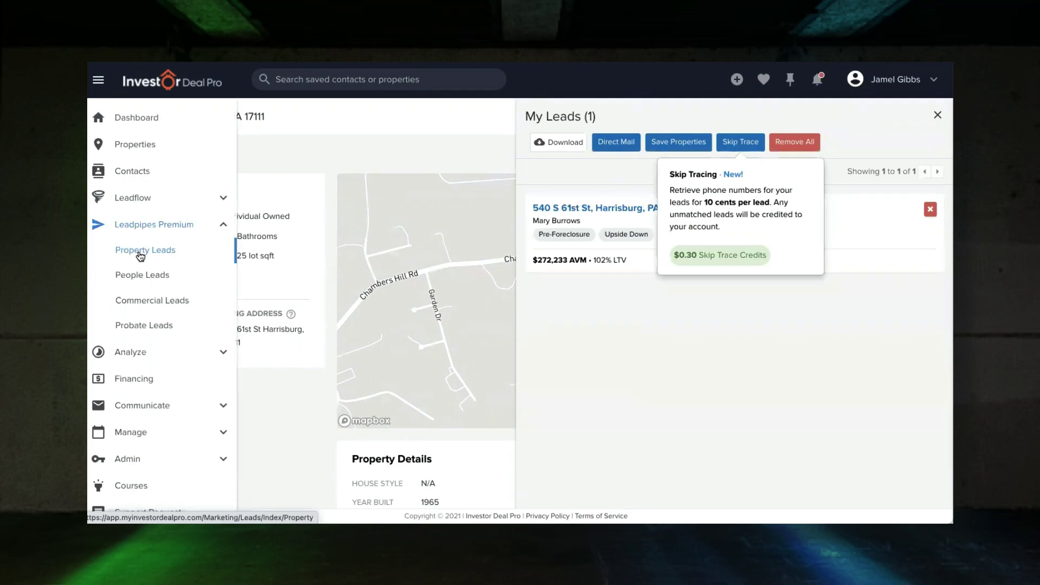
{"action": "left_click", "coordinate": [130, 145]}
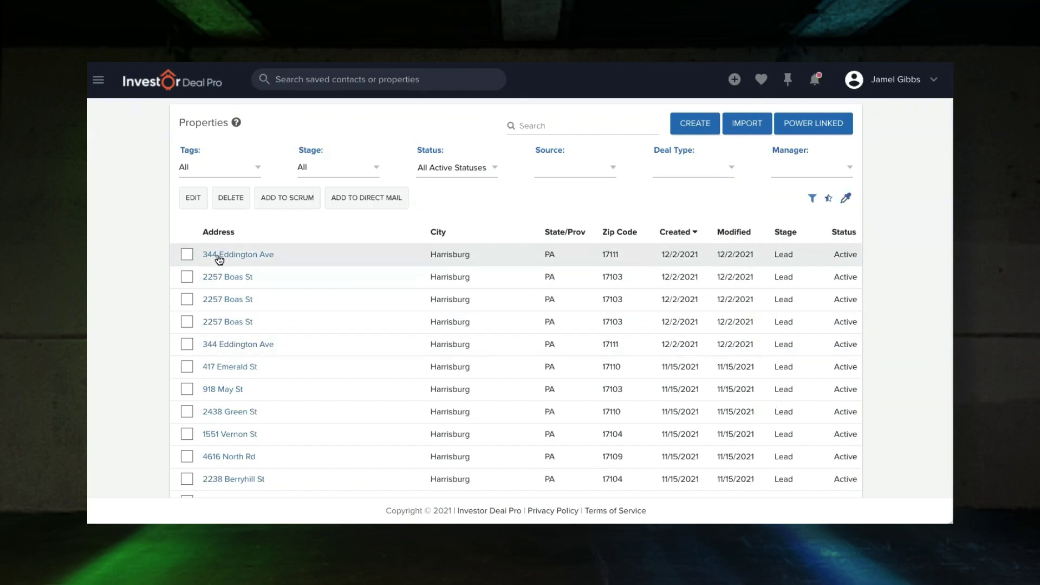
{"action": "scroll", "coordinate": [214, 343], "scroll_direction": "down", "scroll_amount": 6}
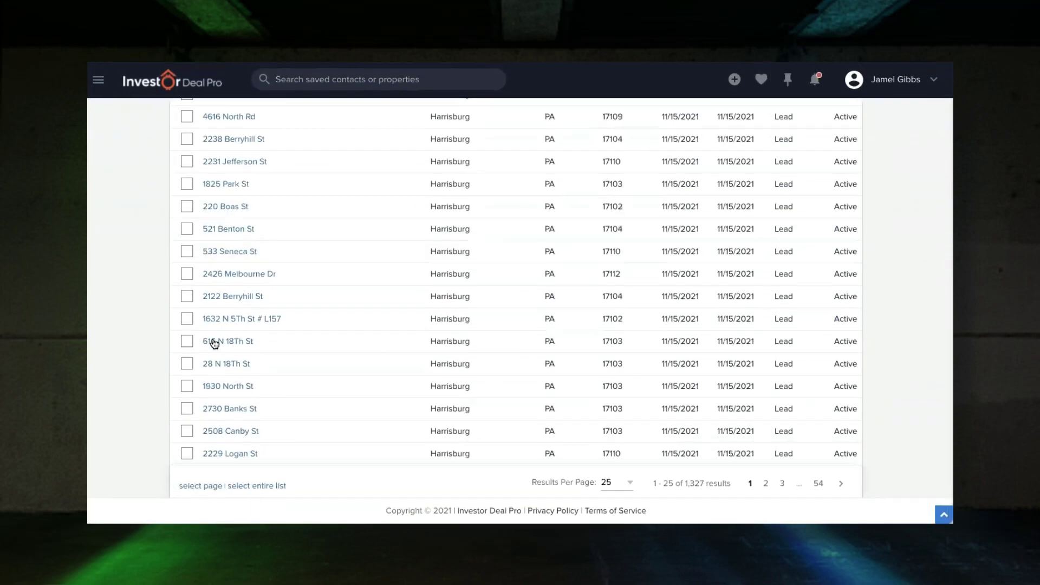
{"action": "scroll", "coordinate": [214, 343], "scroll_direction": "up", "scroll_amount": 8}
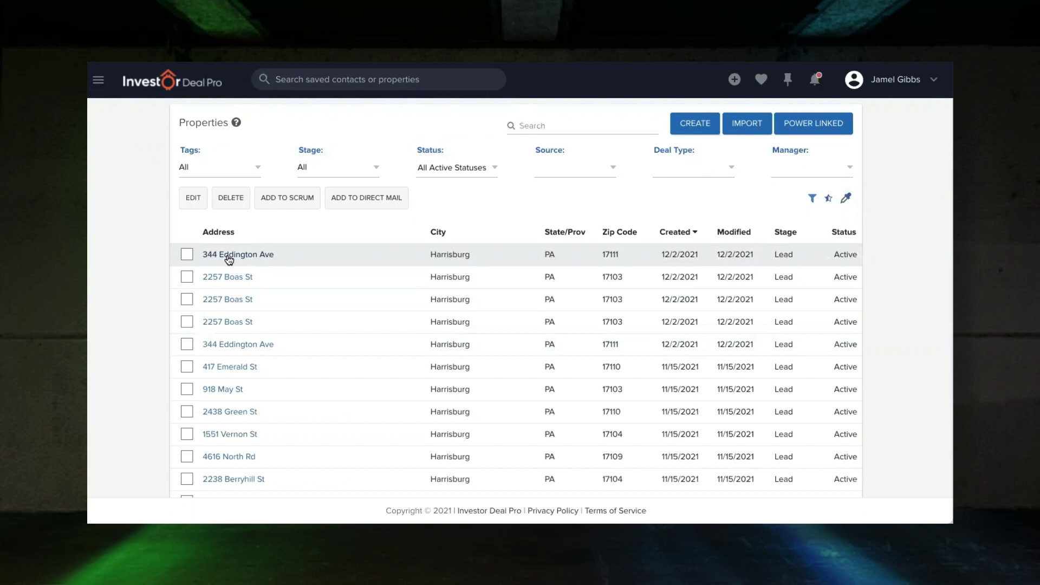
{"action": "left_click", "coordinate": [230, 257]}
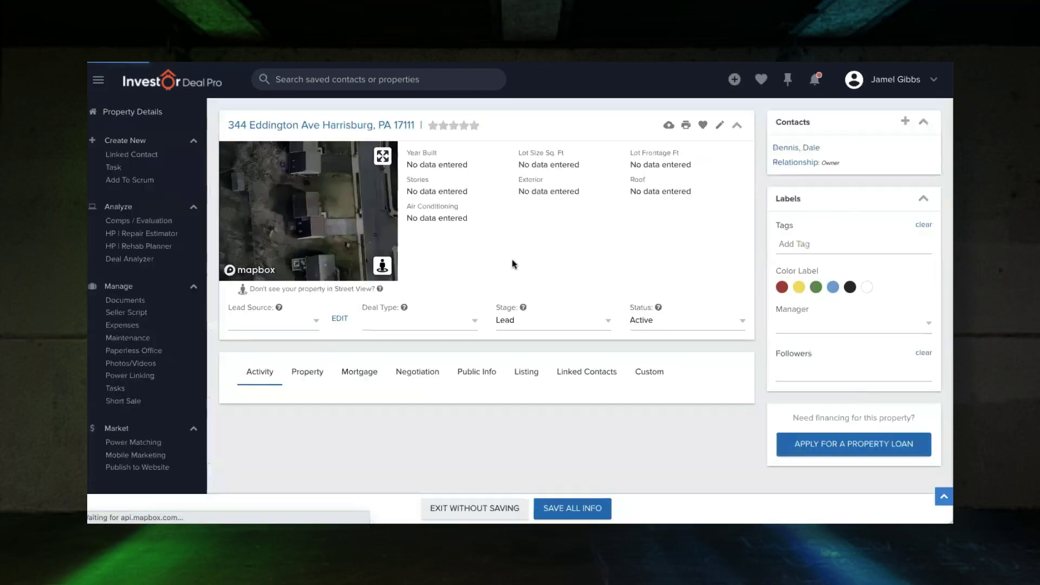
{"action": "scroll", "coordinate": [536, 269], "scroll_direction": "down", "scroll_amount": 3}
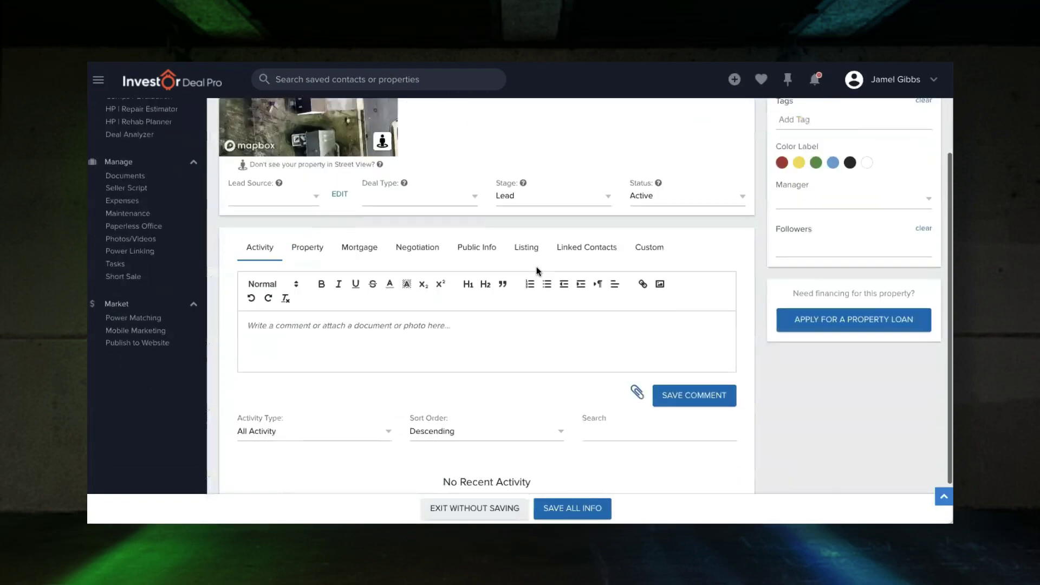
{"action": "scroll", "coordinate": [536, 271], "scroll_direction": "up", "scroll_amount": 3}
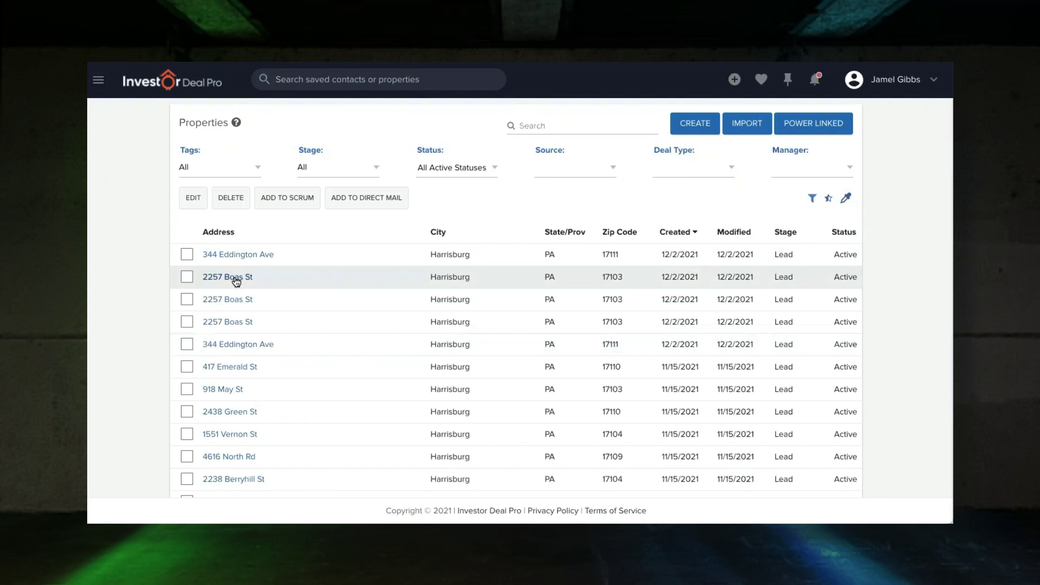
{"action": "left_click", "coordinate": [236, 277]}
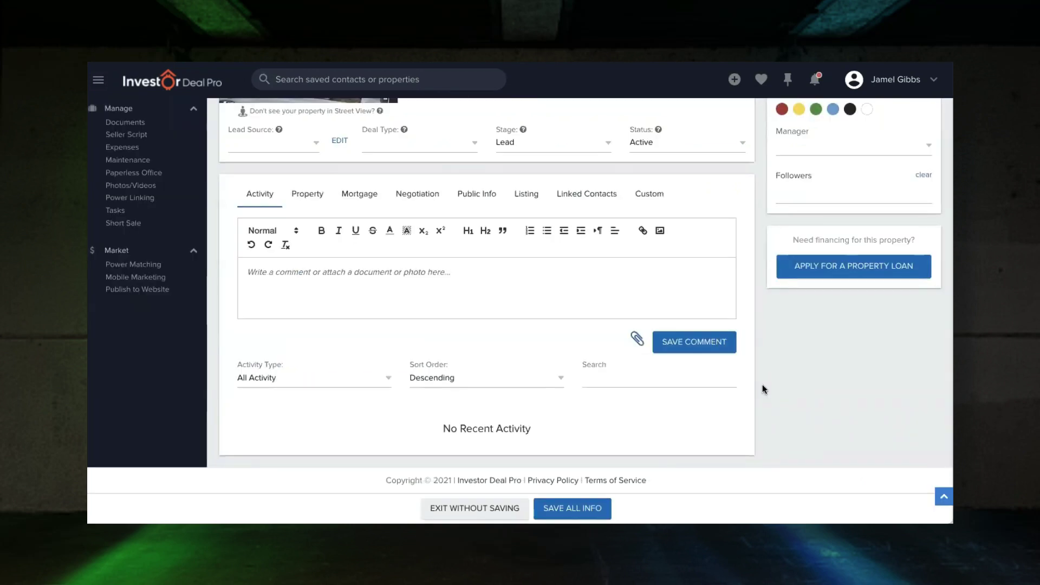
{"action": "scroll", "coordinate": [762, 389], "scroll_direction": "up", "scroll_amount": 3}
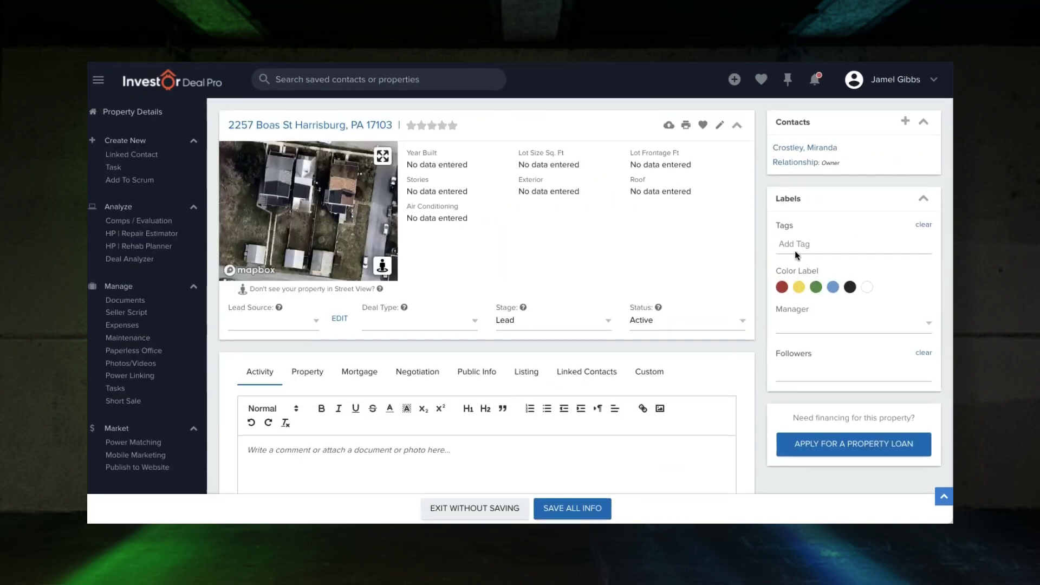
Open the Boas St owner's contact and select her two phone numbers on FastPeopleSearch.
{"action": "left_click", "coordinate": [815, 149]}
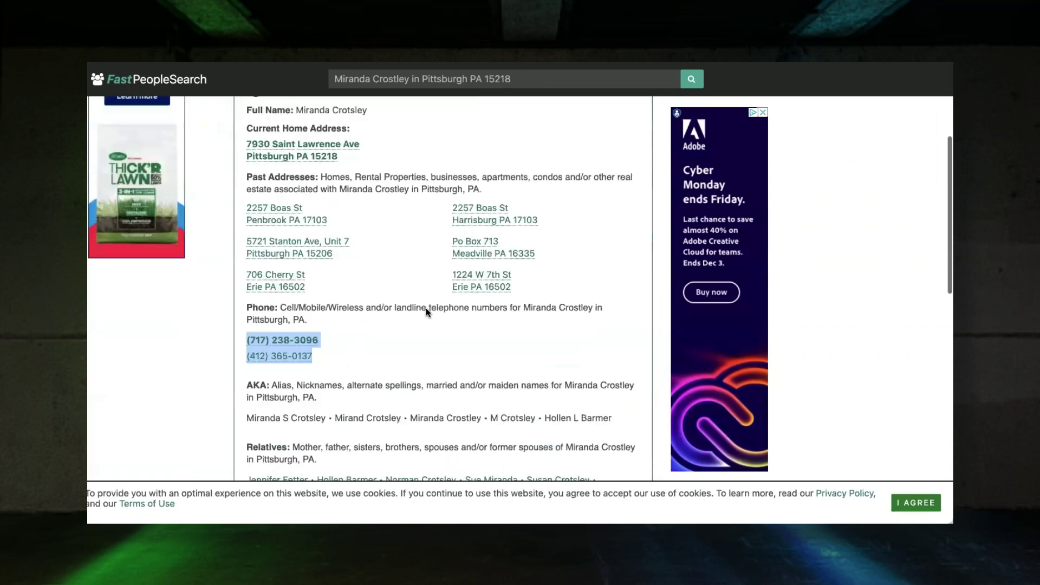
{"action": "left_click", "coordinate": [333, 350]}
{"action": "scroll", "coordinate": [332, 350], "scroll_direction": "down", "scroll_amount": 7}
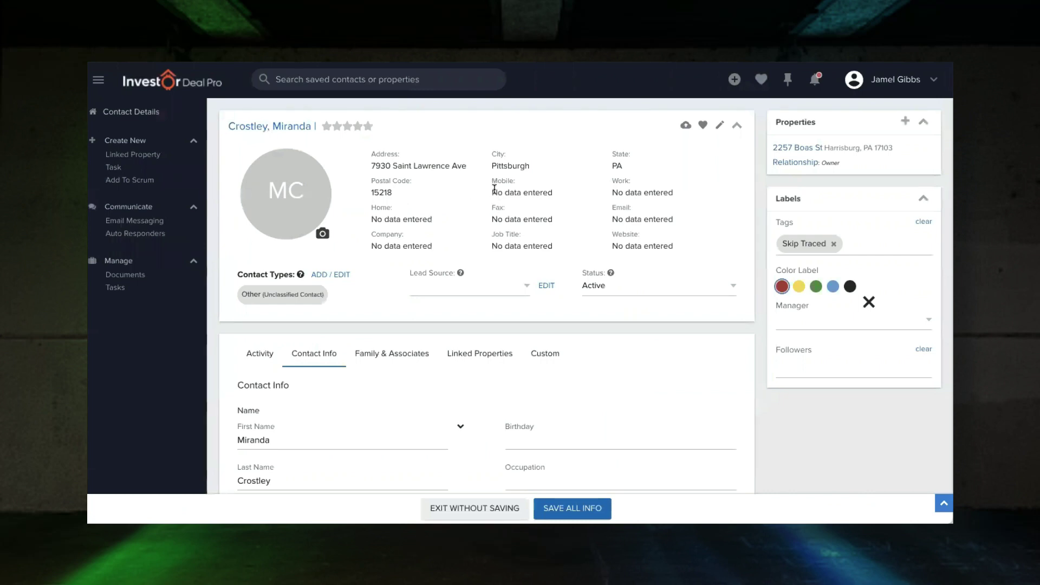
{"action": "left_click_drag", "start_coordinate": [493, 182], "coordinate": [554, 193]}
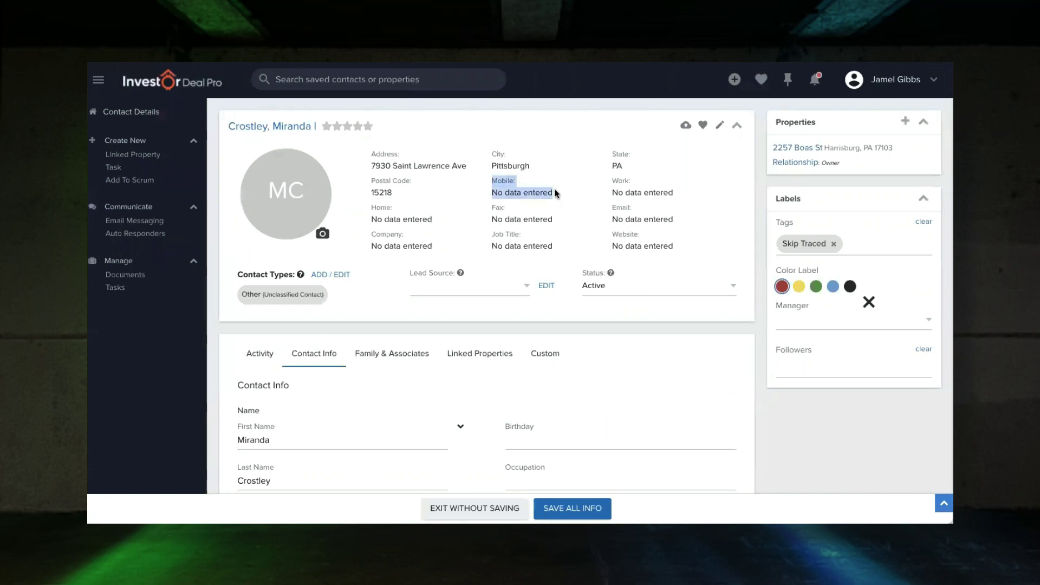
{"action": "left_click", "coordinate": [504, 193]}
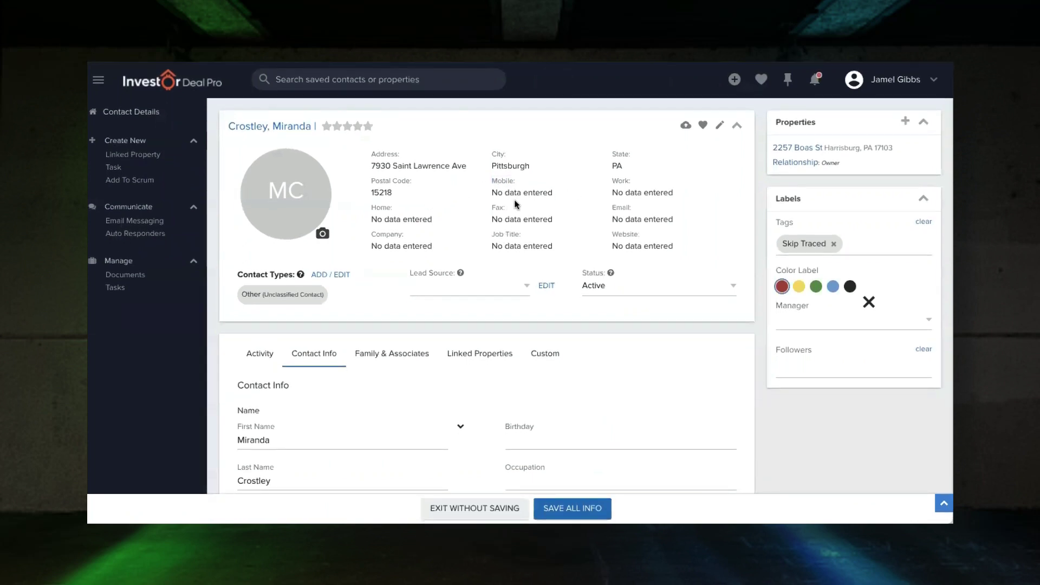
{"action": "scroll", "coordinate": [512, 328], "scroll_direction": "down", "scroll_amount": 5}
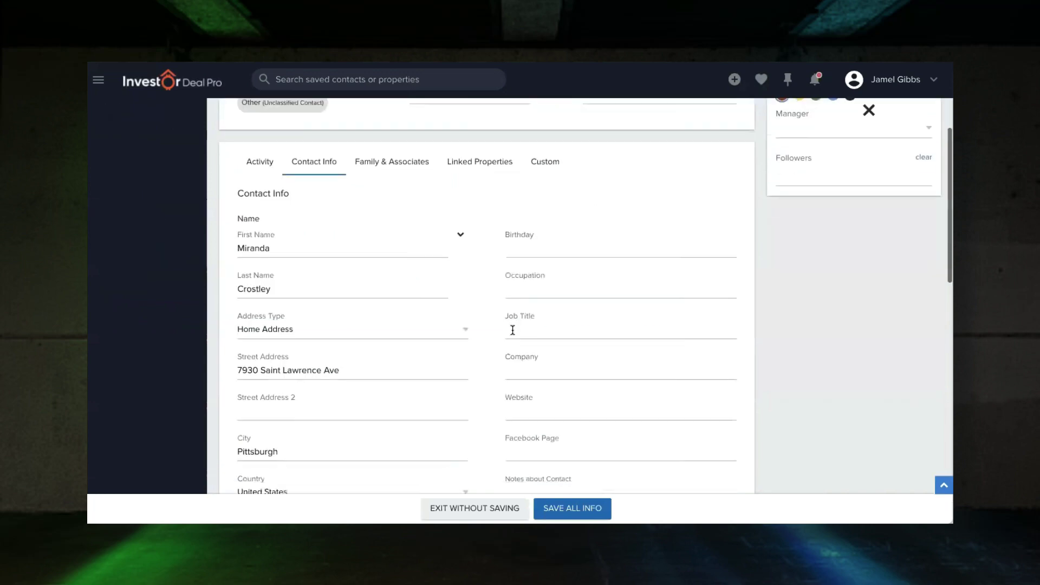
{"action": "scroll", "coordinate": [512, 329], "scroll_direction": "up", "scroll_amount": 6}
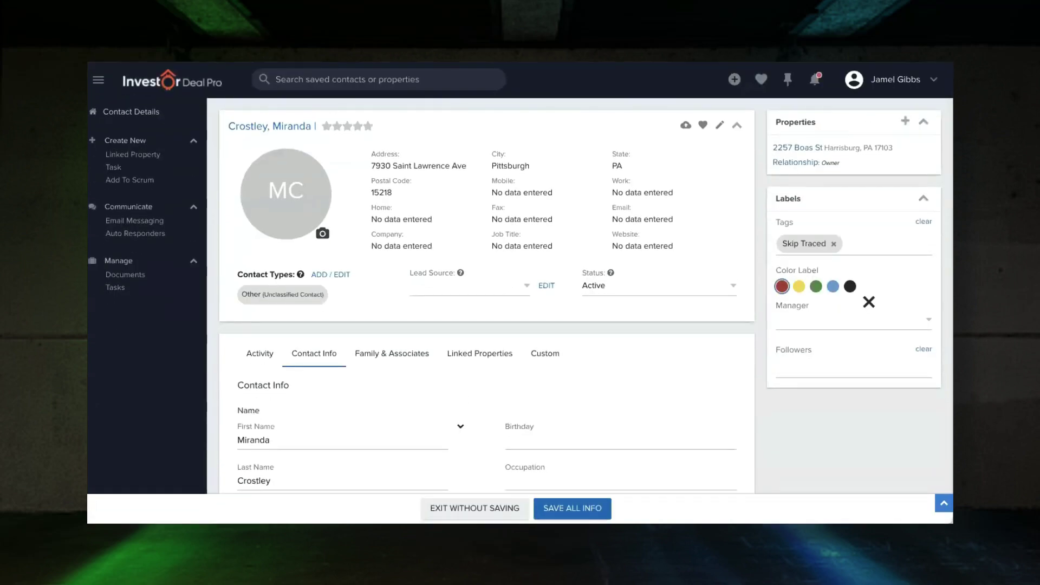
{"action": "left_click", "coordinate": [798, 148]}
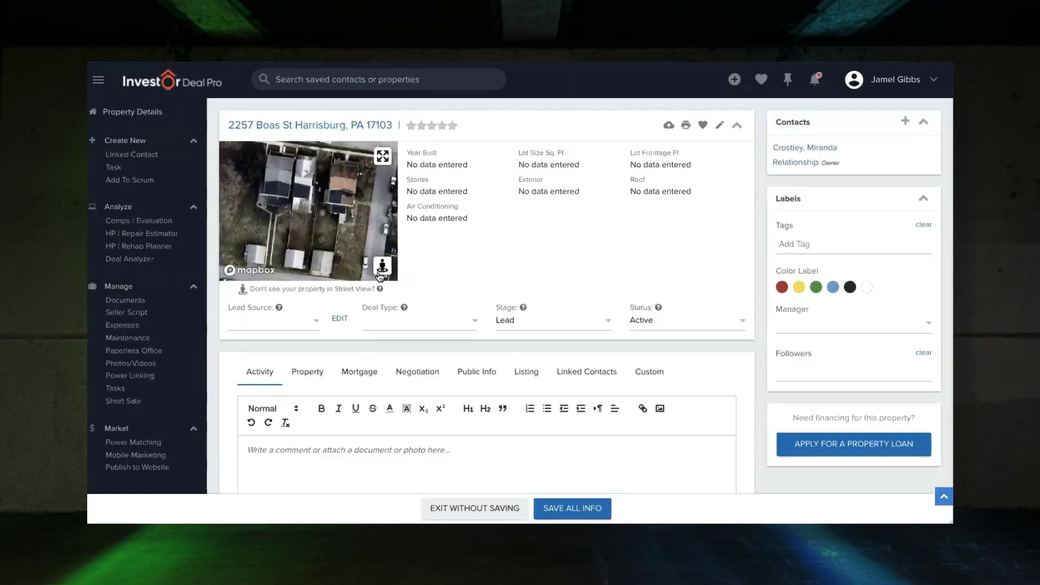
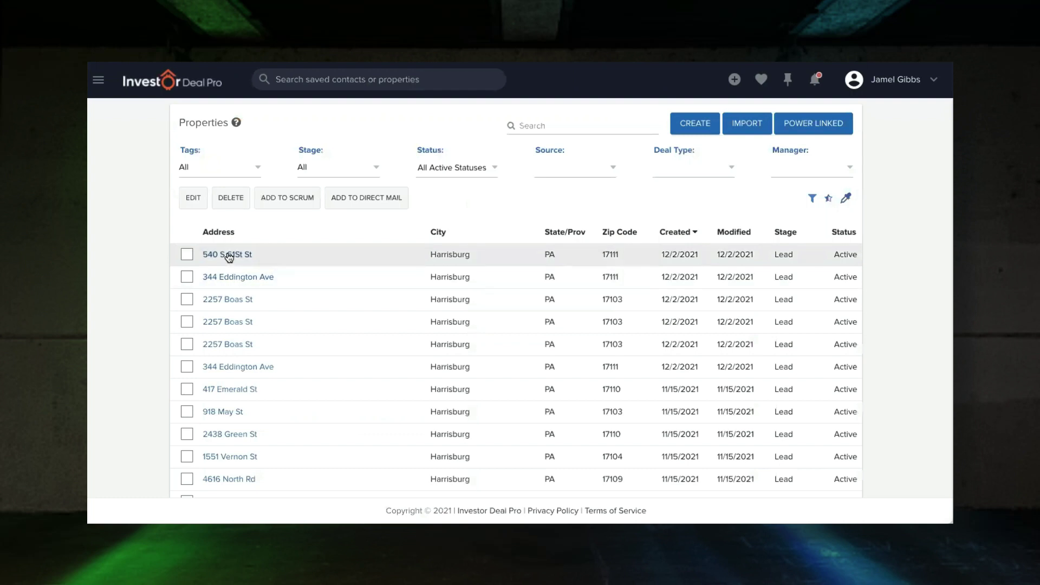
Open the first property's record from the Properties list.
{"action": "left_click", "coordinate": [228, 255]}
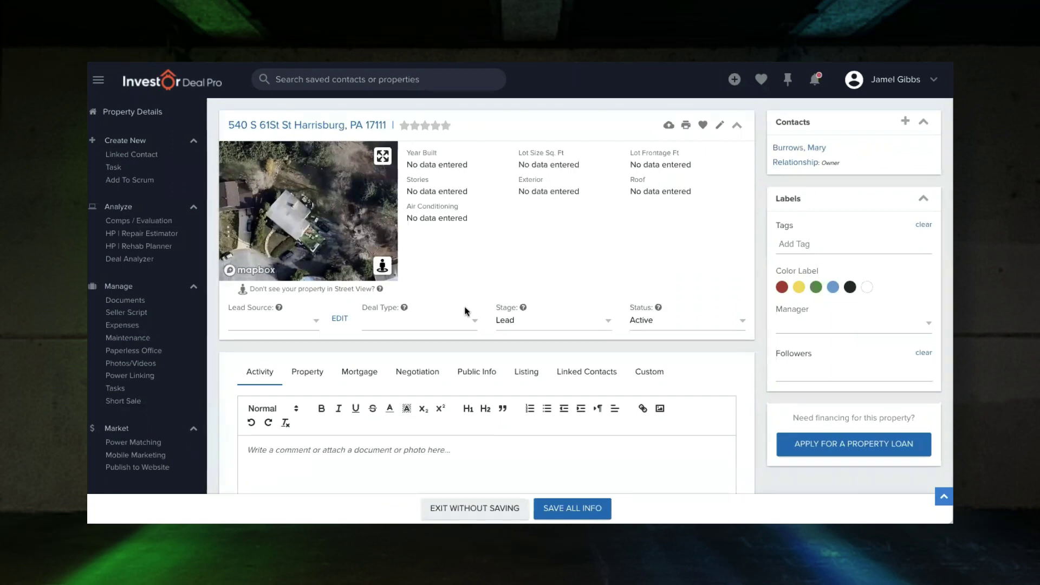
Open the property owner's contact, select their work phone number, then go back.
{"action": "scroll", "coordinate": [465, 310], "scroll_direction": "down", "scroll_amount": 3}
{"action": "scroll", "coordinate": [465, 308], "scroll_direction": "up", "scroll_amount": 3}
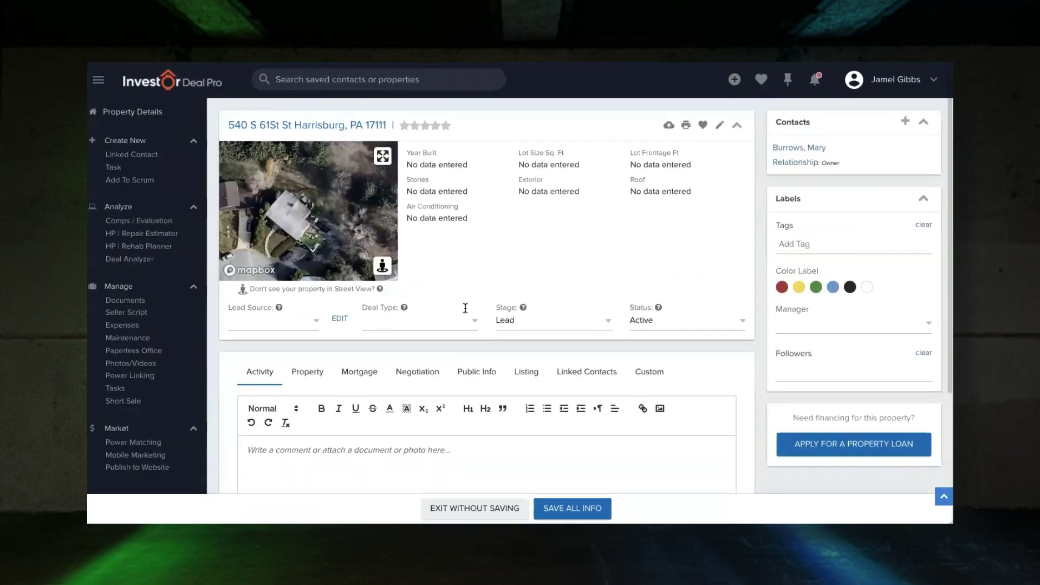
{"action": "left_click", "coordinate": [807, 148]}
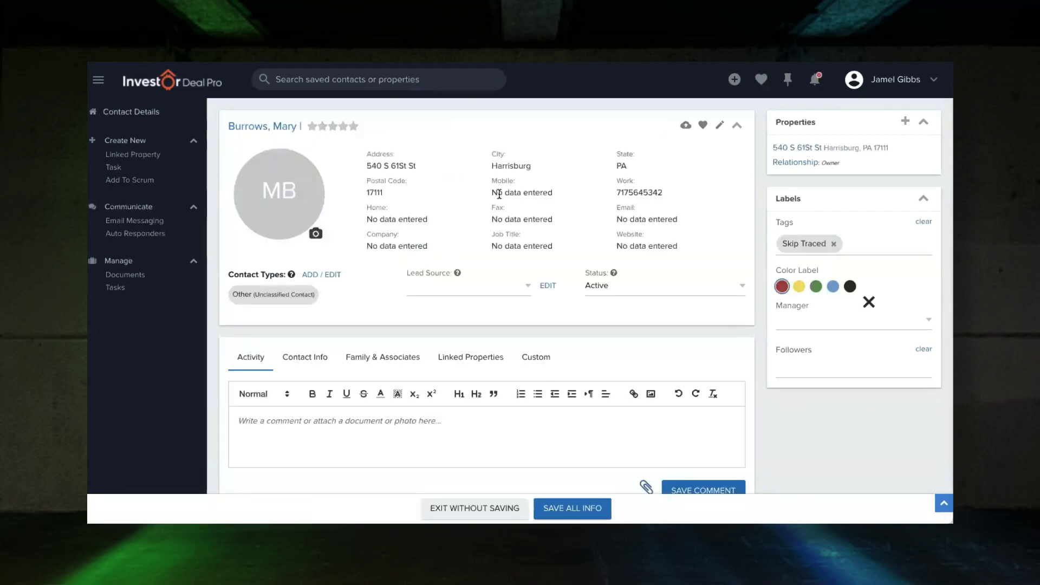
{"action": "double_click", "coordinate": [625, 192]}
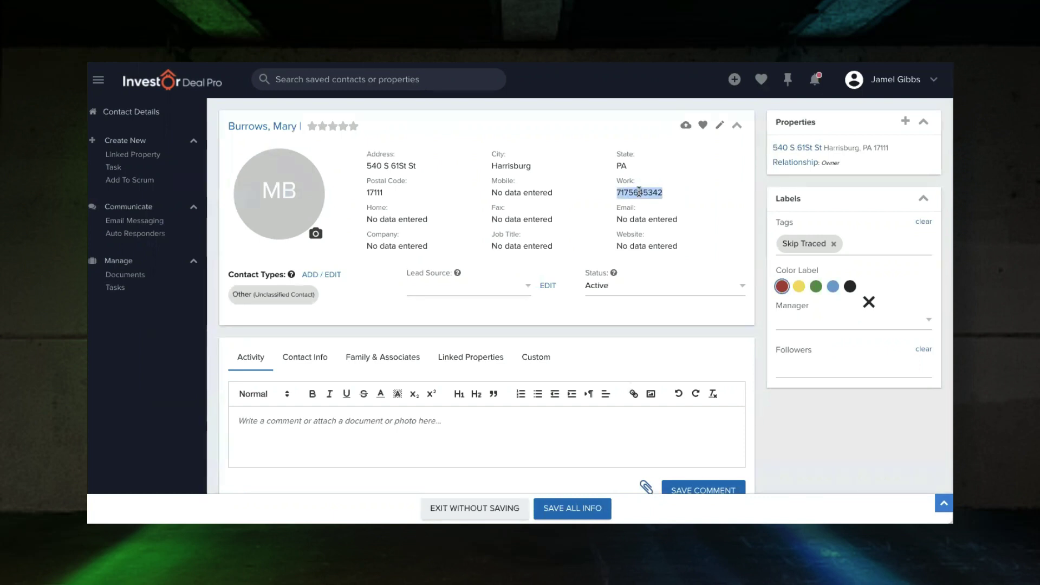
{"action": "scroll", "coordinate": [639, 190], "scroll_direction": "down", "scroll_amount": 3}
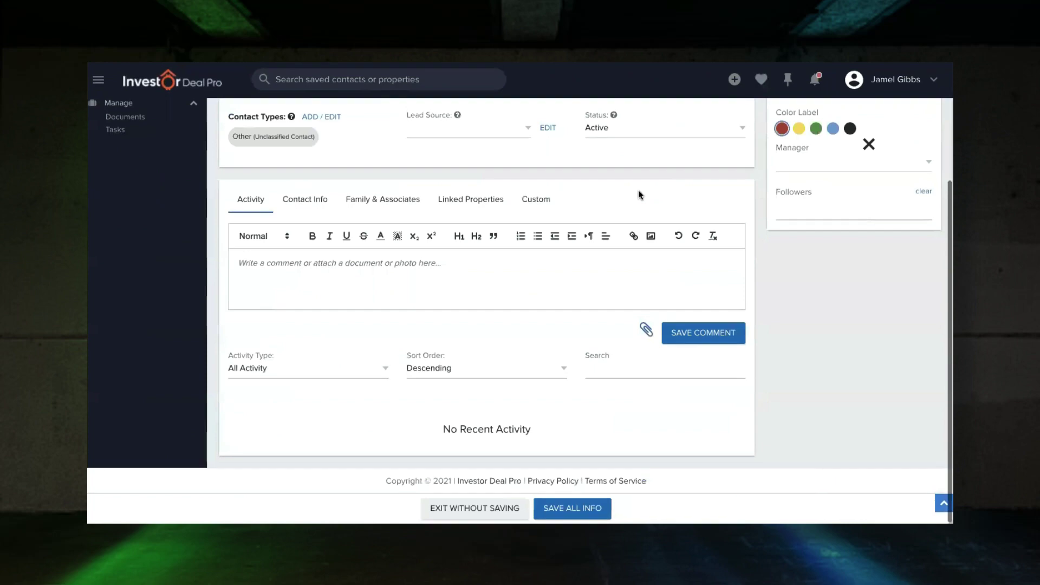
{"action": "scroll", "coordinate": [639, 191], "scroll_direction": "up", "scroll_amount": 3}
{"action": "left_click", "coordinate": [797, 148]}
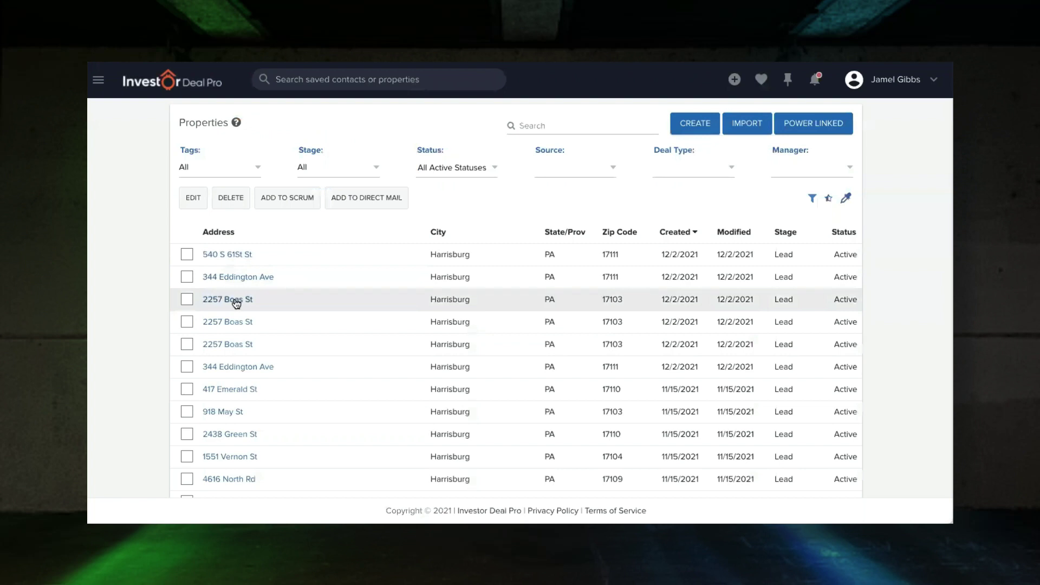
Open the next property's owner contact and select the work phone number.
{"action": "left_click", "coordinate": [238, 277]}
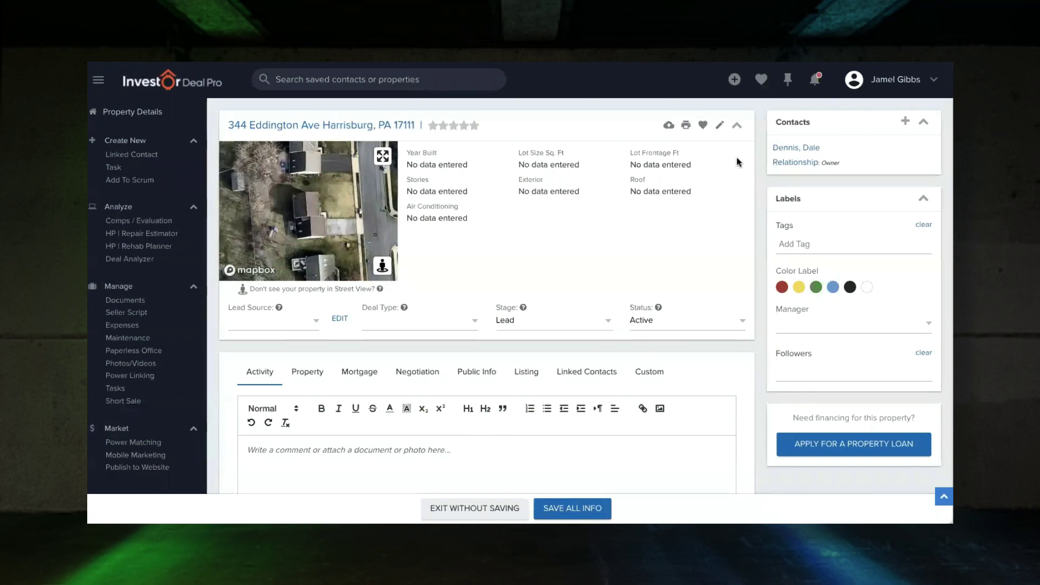
{"action": "left_click", "coordinate": [801, 149]}
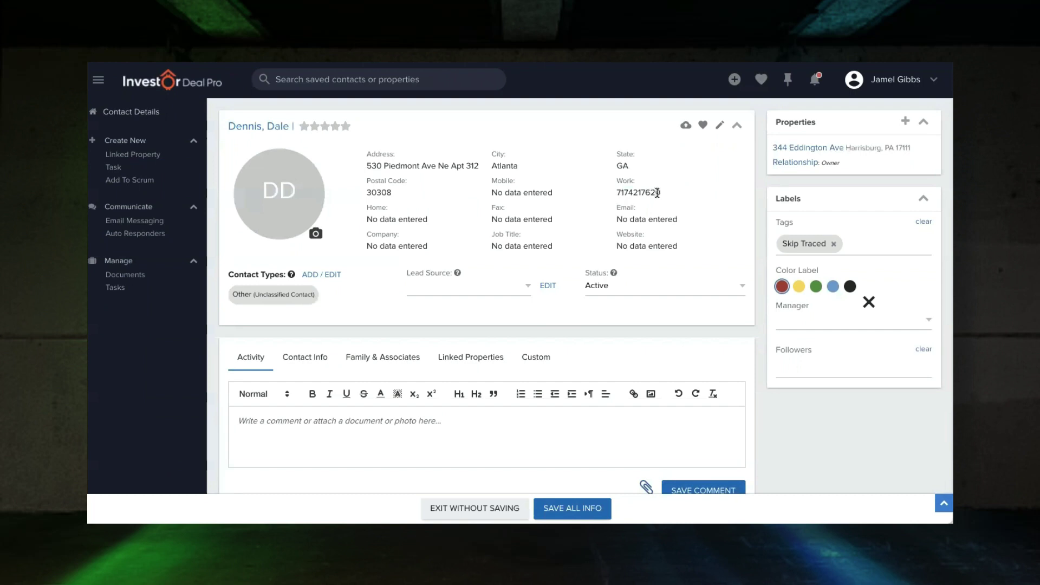
{"action": "left_click_drag", "start_coordinate": [661, 193], "coordinate": [617, 188]}
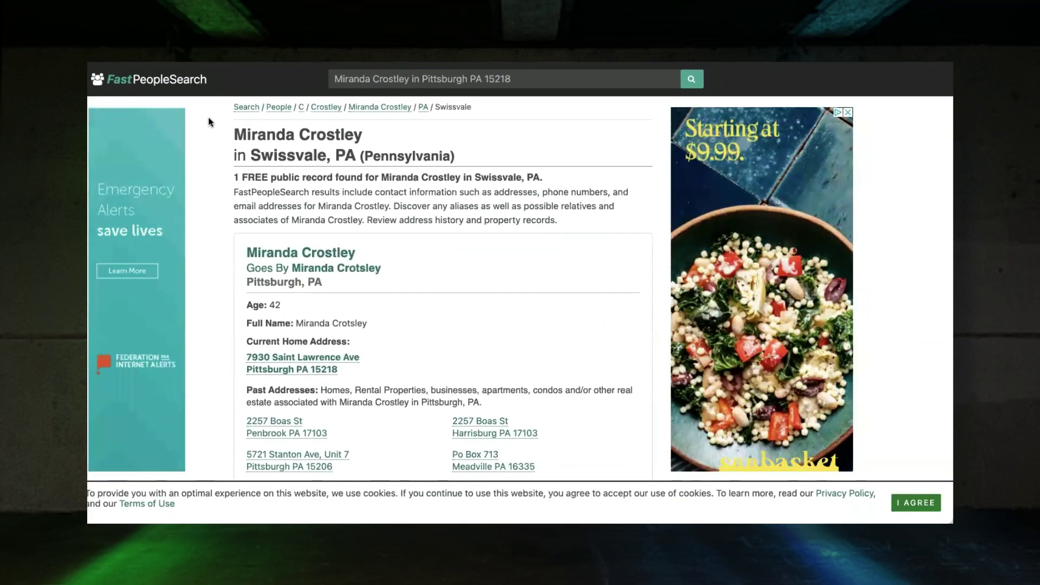
Set the FastPeopleSearch location field to Atlanta GA.
{"action": "left_click", "coordinate": [445, 79]}
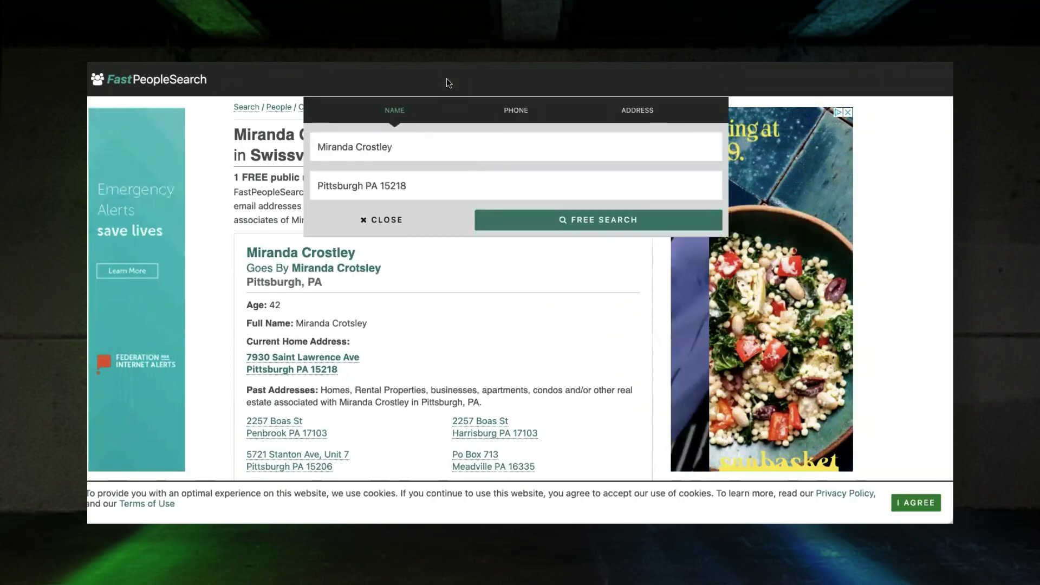
{"action": "left_click_drag", "start_coordinate": [318, 185], "coordinate": [431, 186]}
{"action": "type", "text": "Atali"}
{"action": "key", "text": "BackSpace"}
{"action": "key", "text": "BackSpace"}
{"action": "key", "text": "BackSpace"}
{"action": "type", "text": "lanta "}
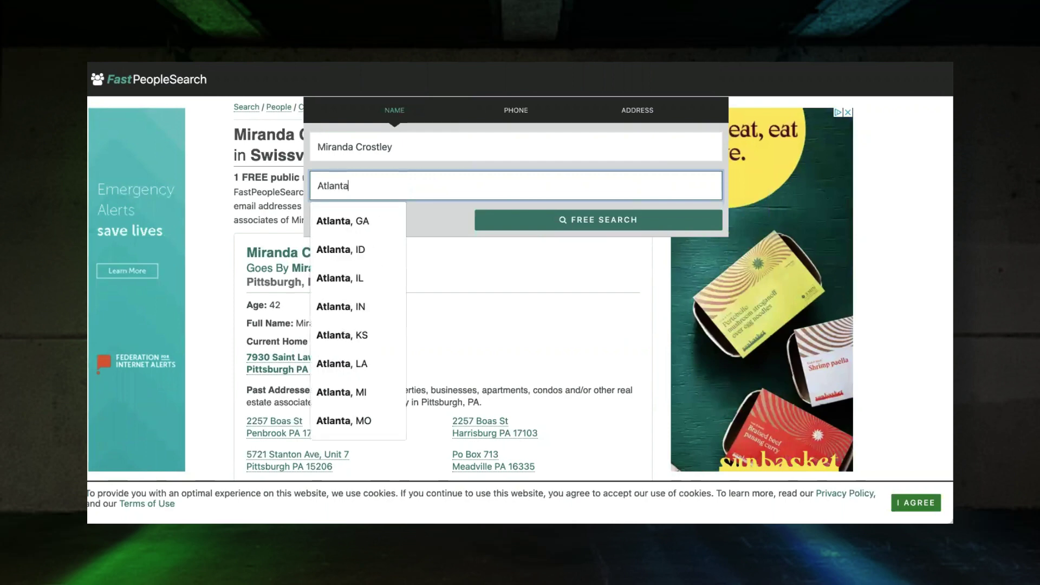
{"action": "type", "text": "GA"}
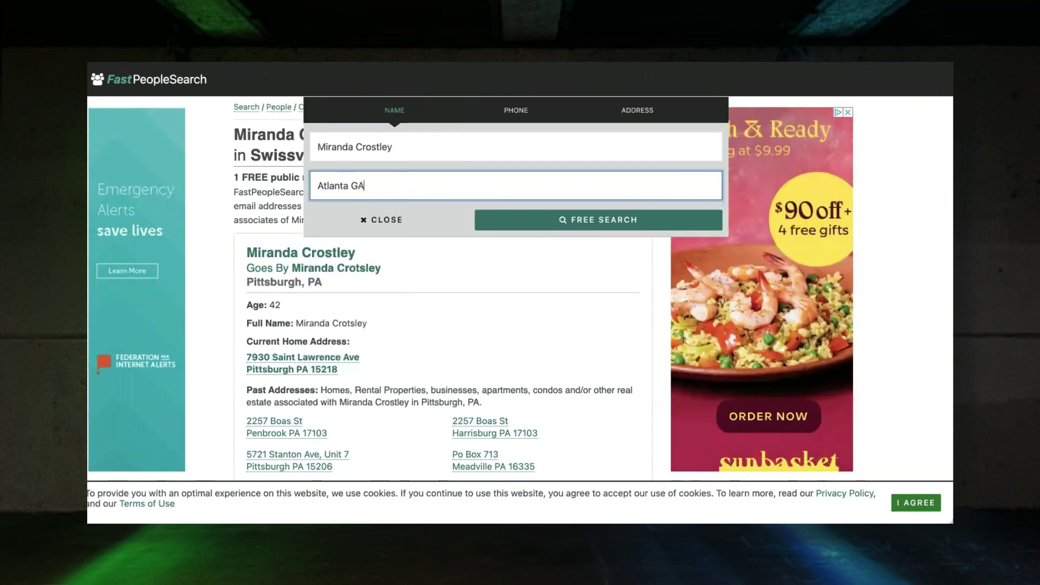
Enter the owner's full name and run the free search.
{"action": "left_click", "coordinate": [408, 141]}
{"action": "key", "text": "ctrl+a"}
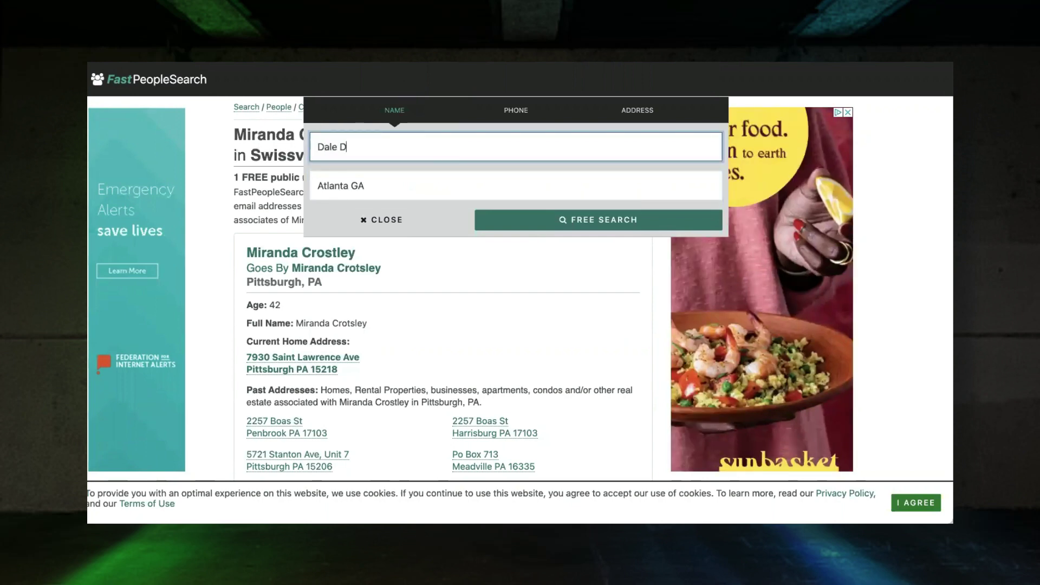
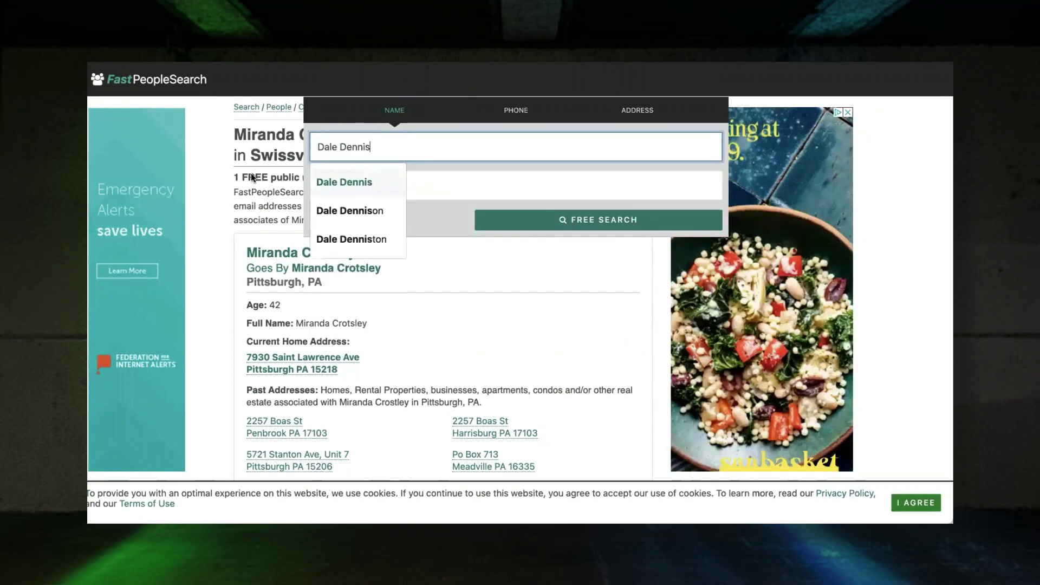
{"action": "left_click", "coordinate": [343, 182]}
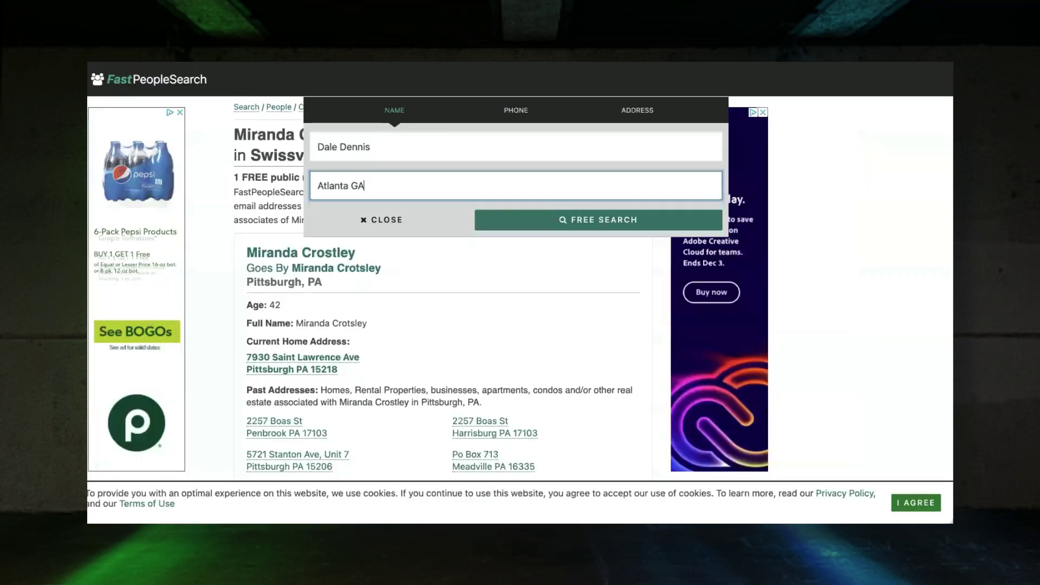
{"action": "left_click", "coordinate": [590, 222]}
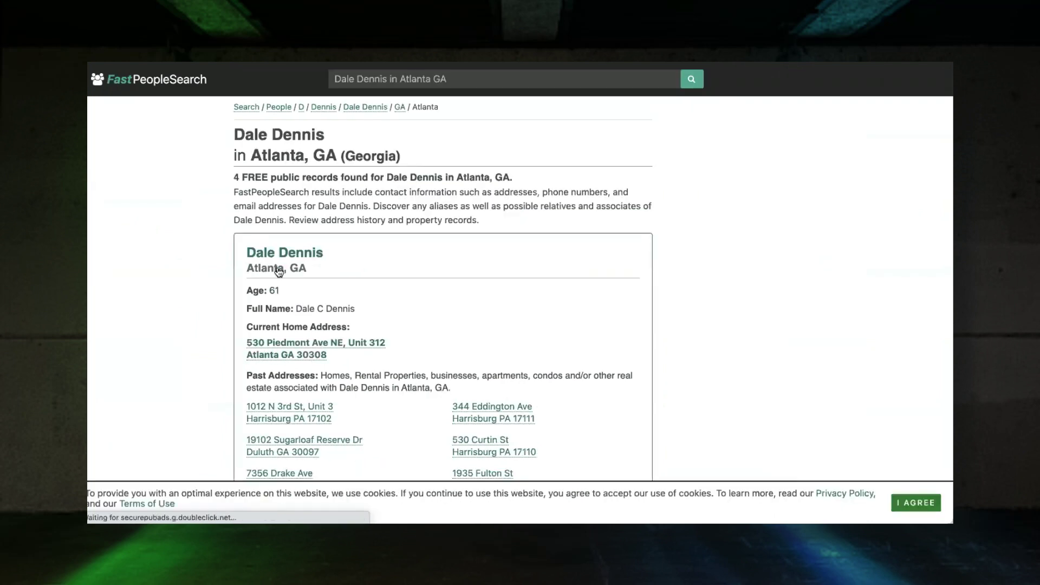
Compare the first result's eight listed phone numbers against the CRM work number.
{"action": "scroll", "coordinate": [392, 416], "scroll_direction": "down", "scroll_amount": 2}
{"action": "scroll", "coordinate": [391, 417], "scroll_direction": "down", "scroll_amount": 5}
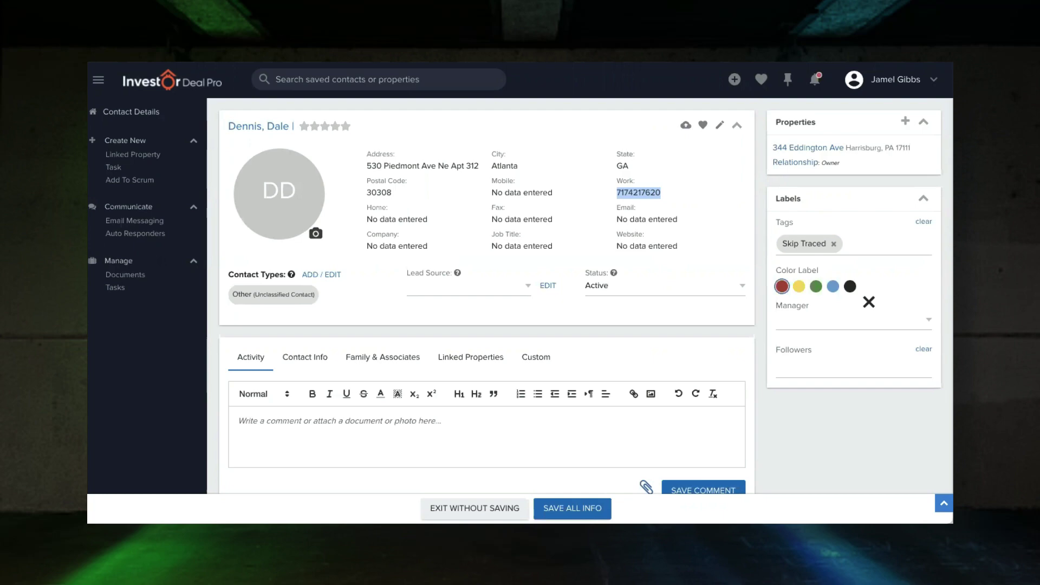
{"action": "key", "text": "ctrl+Tab"}
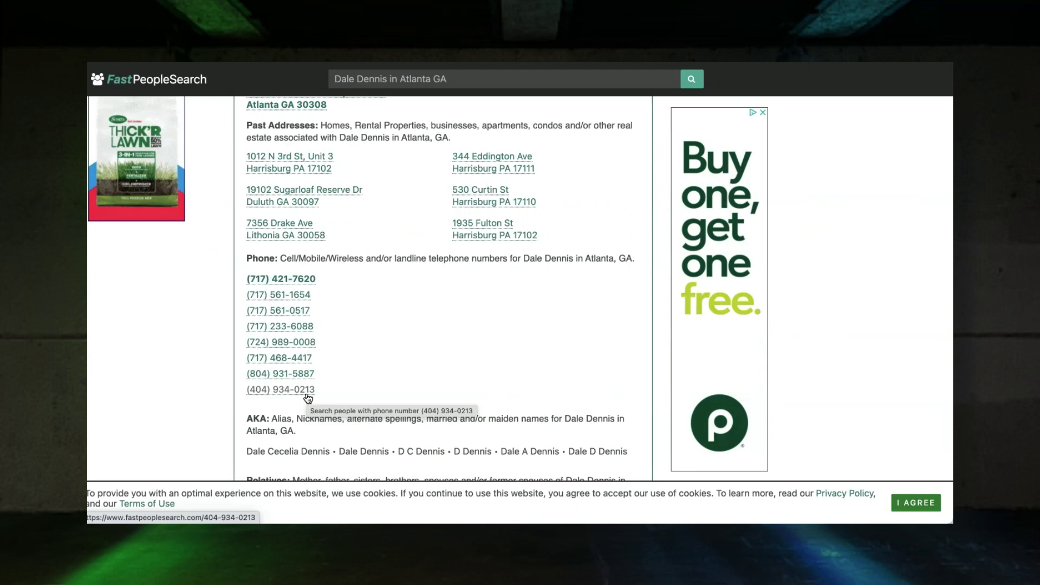
{"action": "scroll", "coordinate": [308, 398], "scroll_direction": "up", "scroll_amount": 5}
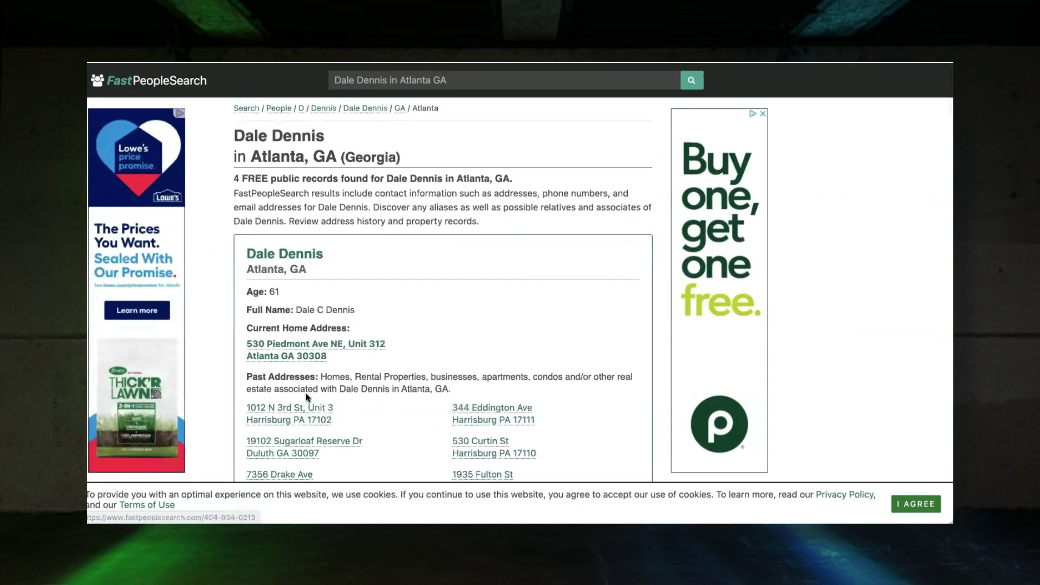
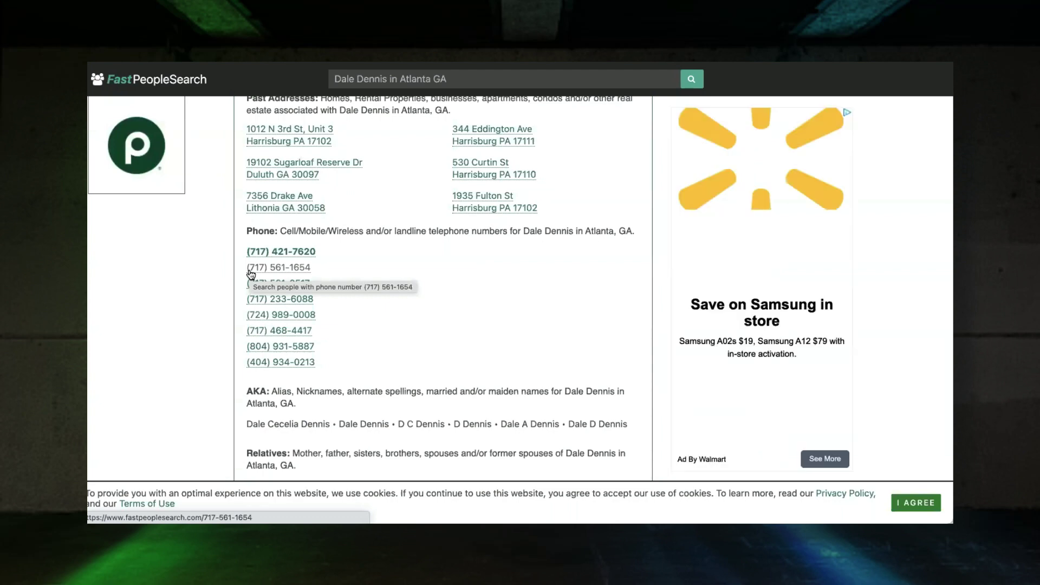
Scroll the FastPeopleSearch result to read the owner's current Atlanta, GA home address.
{"action": "scroll", "coordinate": [250, 274], "scroll_direction": "up", "scroll_amount": 1}
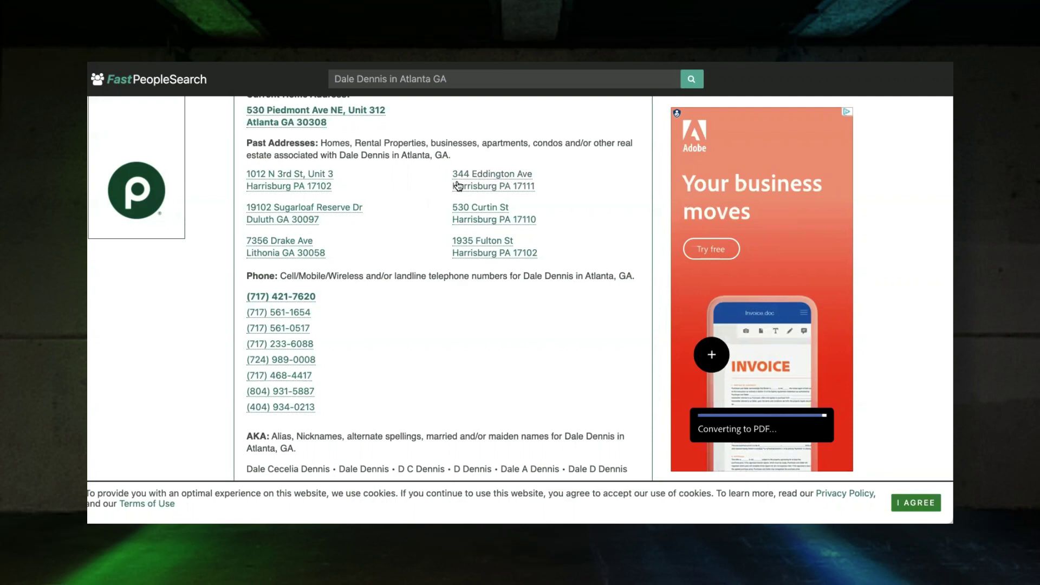
{"action": "scroll", "coordinate": [443, 194], "scroll_direction": "up", "scroll_amount": 5}
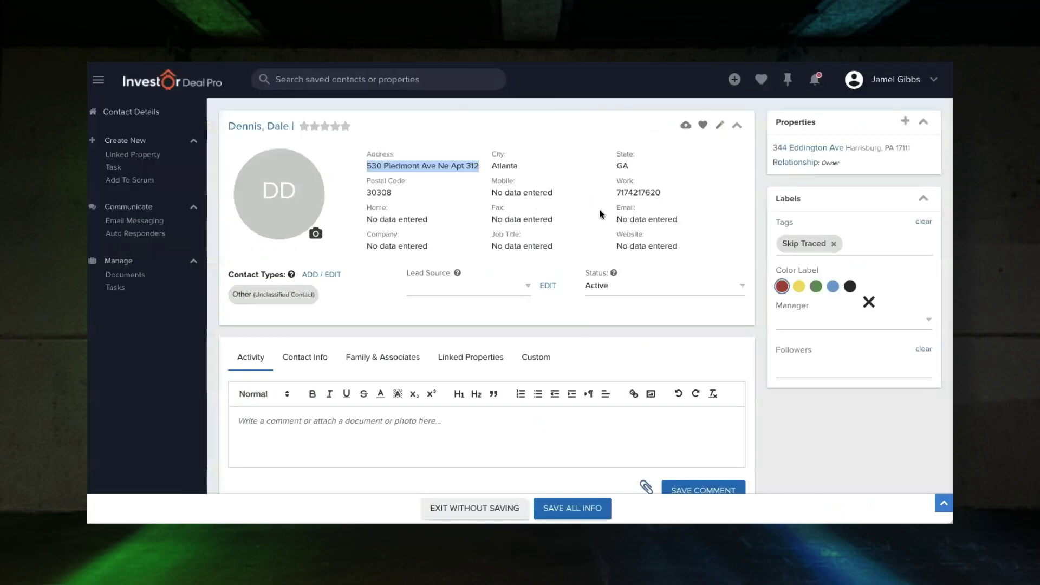
Open the owner's linked property, then return to the full Harrisburg, PA Properties list.
{"action": "left_click", "coordinate": [599, 210]}
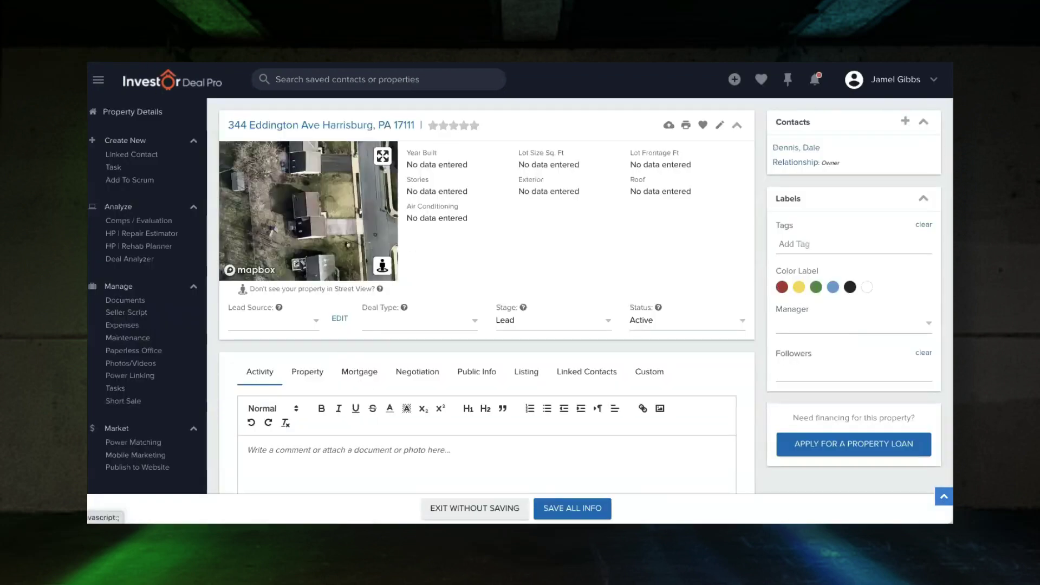
{"action": "left_click", "coordinate": [474, 508]}
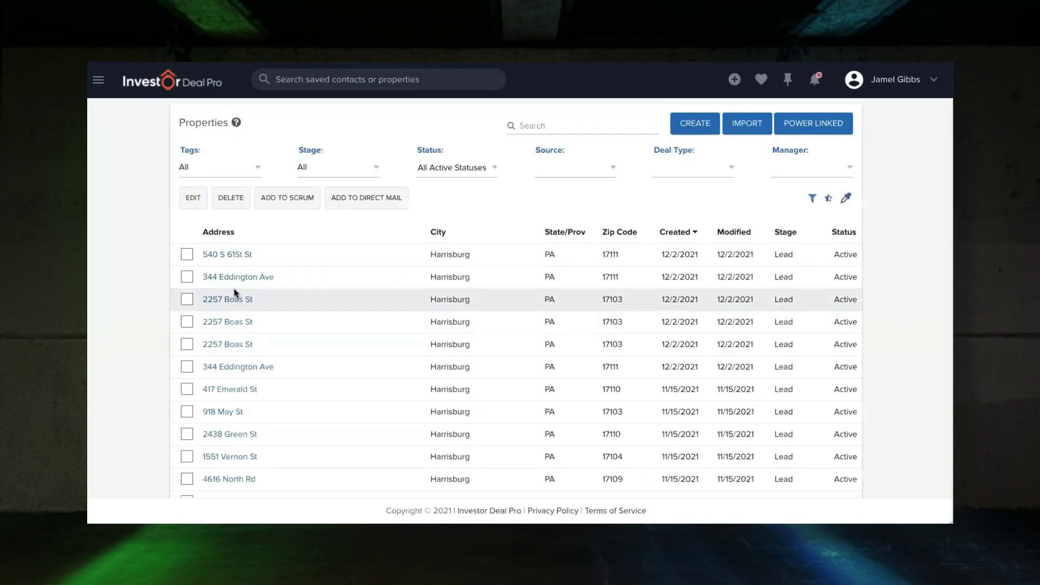
Open the first listed property and its owner's contact record tagged Skip Traced.
{"action": "left_click", "coordinate": [229, 257]}
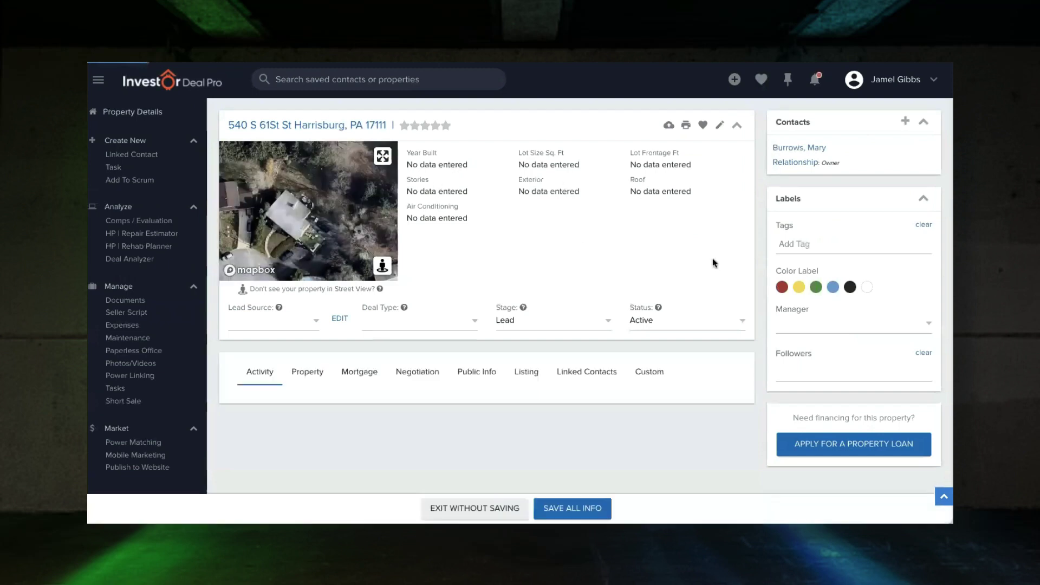
{"action": "left_click", "coordinate": [817, 147]}
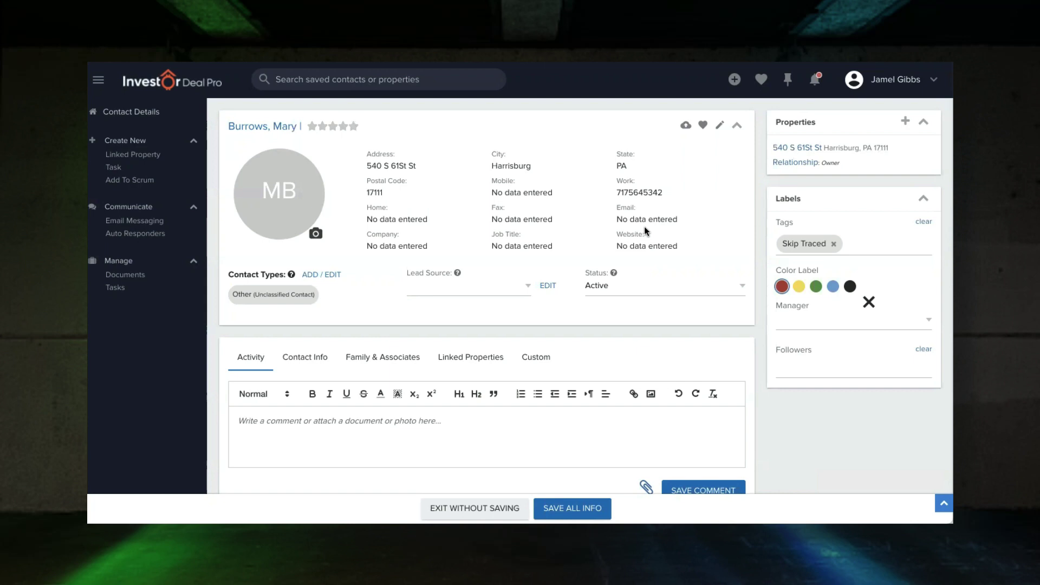
Show the owner's Contact Info and check the Harrisburg, Pennsylvania 17111 address and work phone.
{"action": "left_click", "coordinate": [310, 354]}
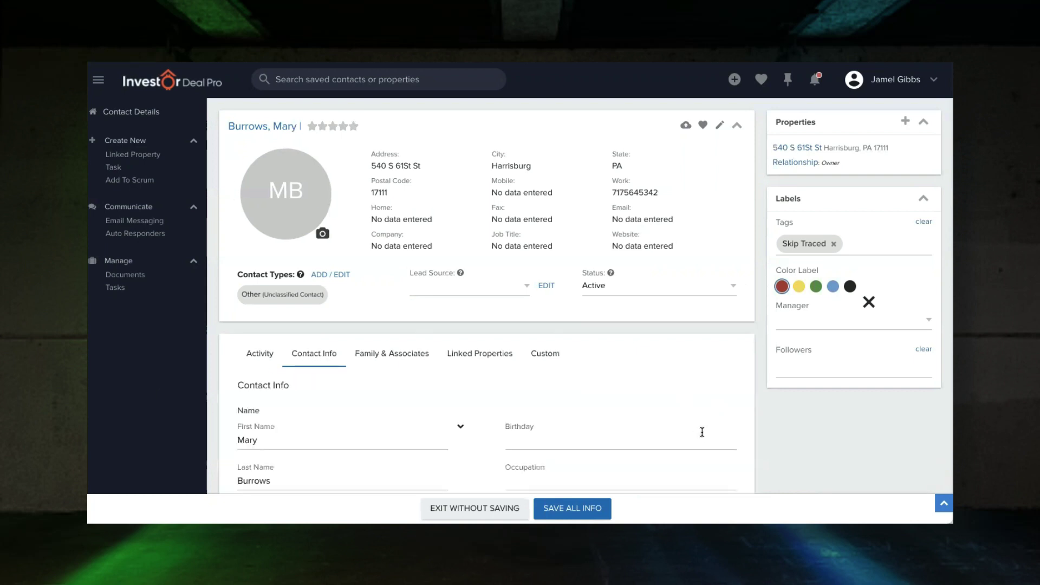
{"action": "scroll", "coordinate": [702, 432], "scroll_direction": "down", "scroll_amount": 7}
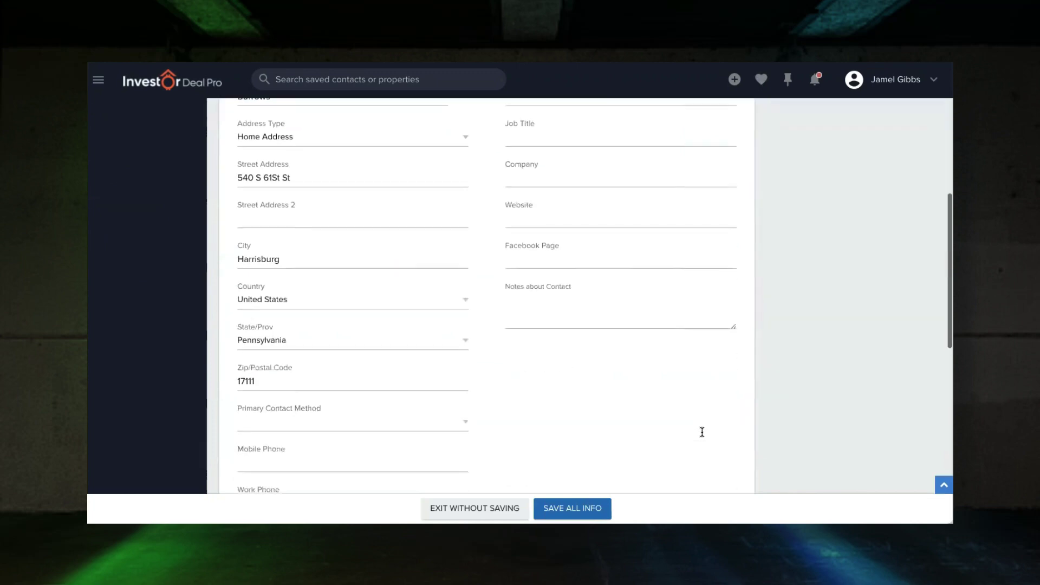
{"action": "scroll", "coordinate": [702, 433], "scroll_direction": "down", "scroll_amount": 4}
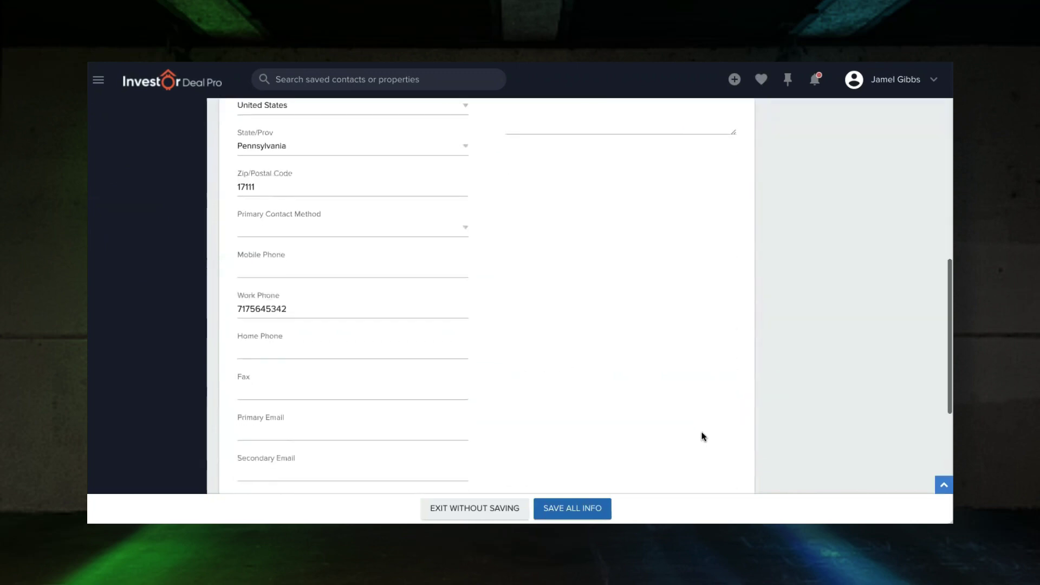
{"action": "scroll", "coordinate": [702, 437], "scroll_direction": "up", "scroll_amount": 11}
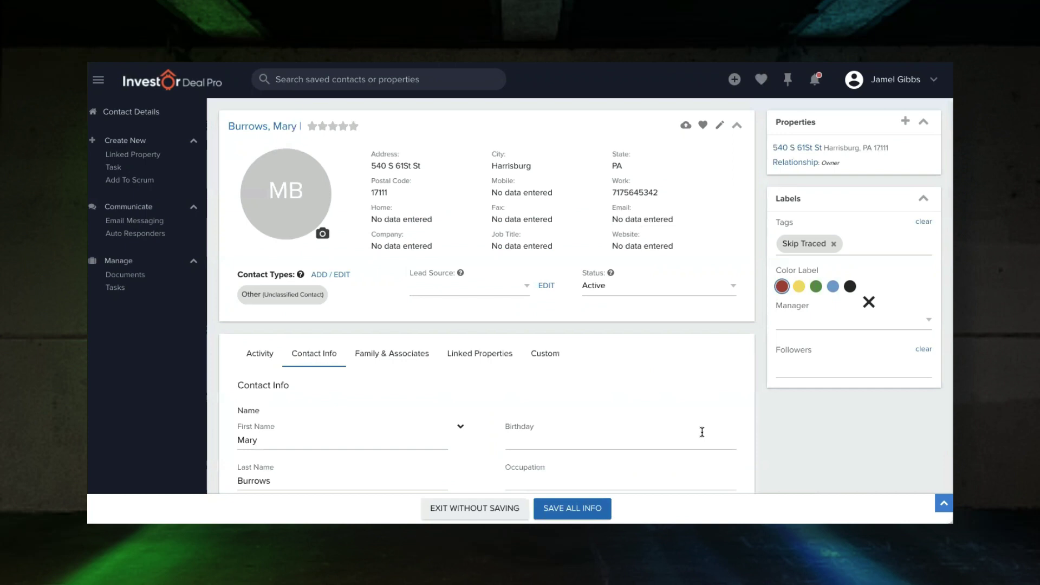